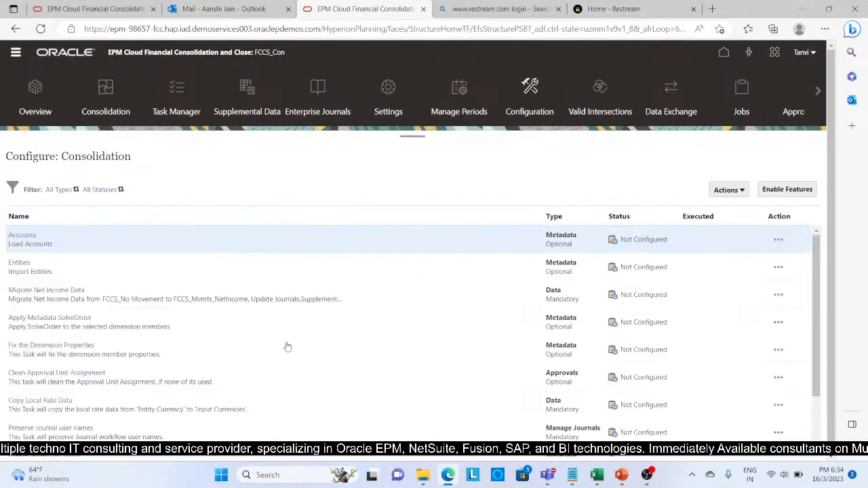
Review the Consolidation feature list under Enable Features from start to end, close it unchanged, and return to the home page.
left_click(785, 190)
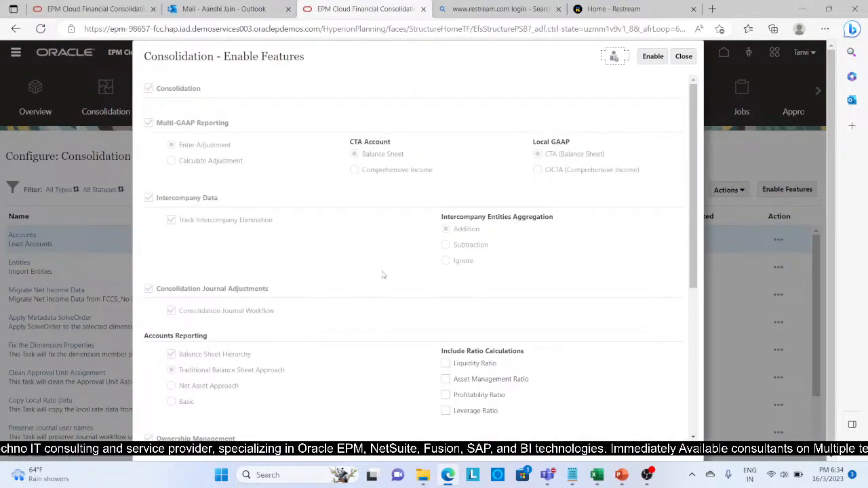
scroll(383, 275, "down", 5)
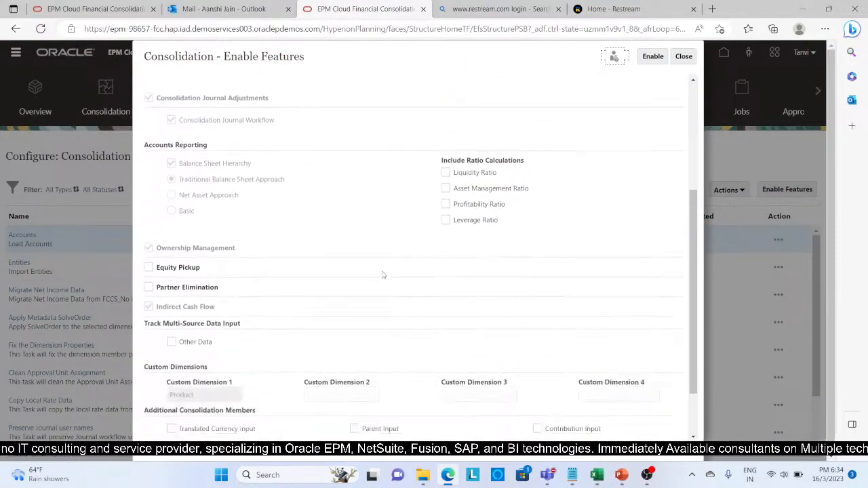
scroll(383, 275, "down", 1)
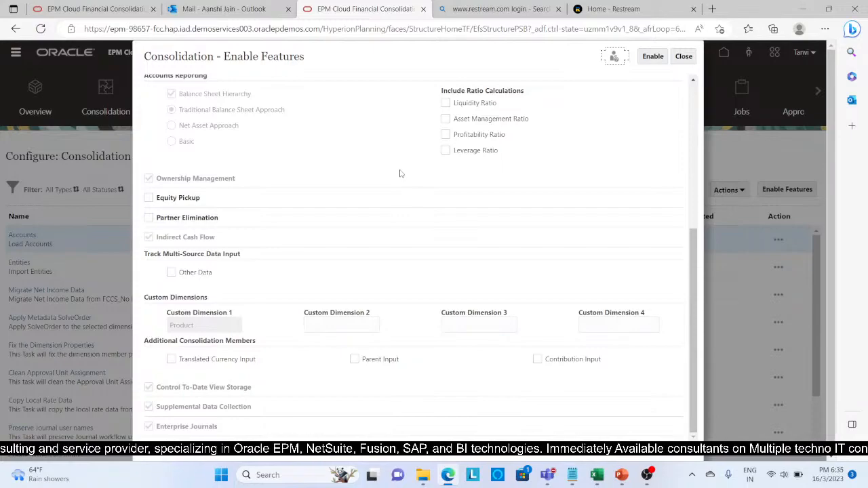
scroll(401, 173, "up", 2)
scroll(400, 174, "up", 4)
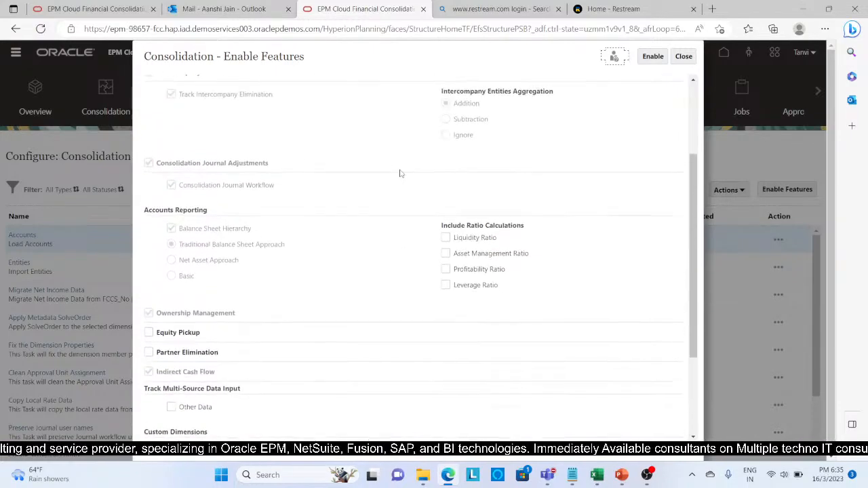
scroll(400, 174, "up", 2)
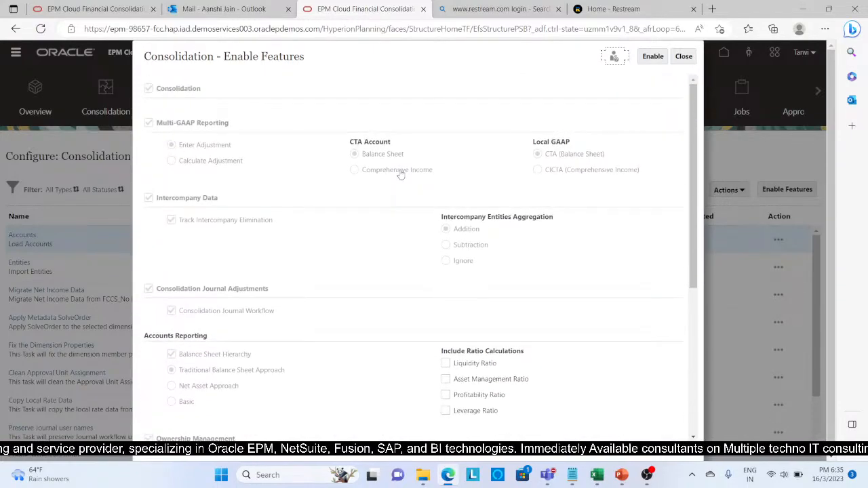
left_click(683, 57)
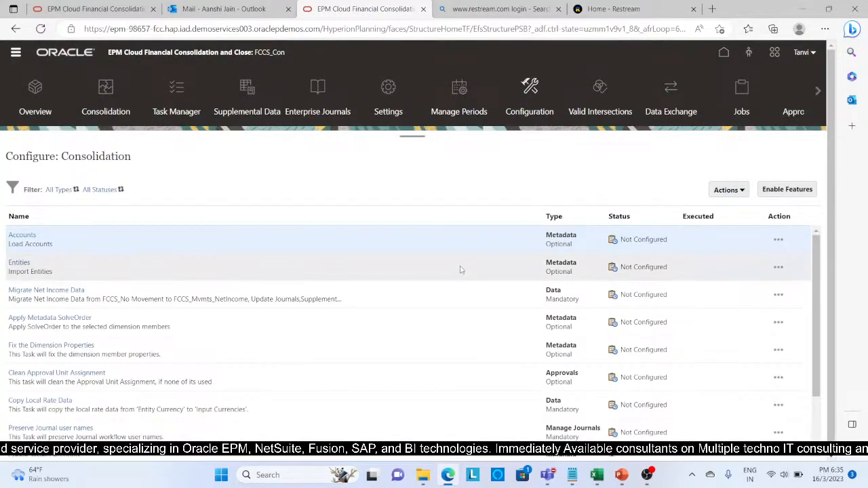
left_click(724, 54)
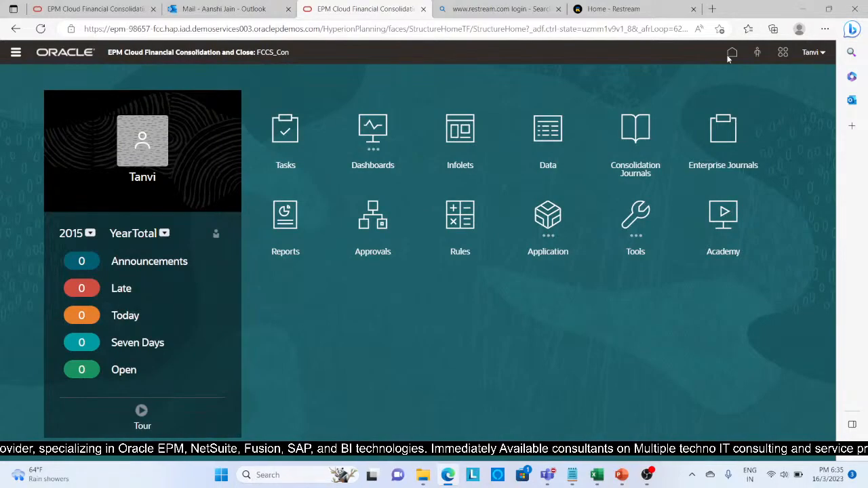
Switch to the Excel workbook Control to date view and compare the Normal Input and Normal Output sheets.
left_click(597, 475)
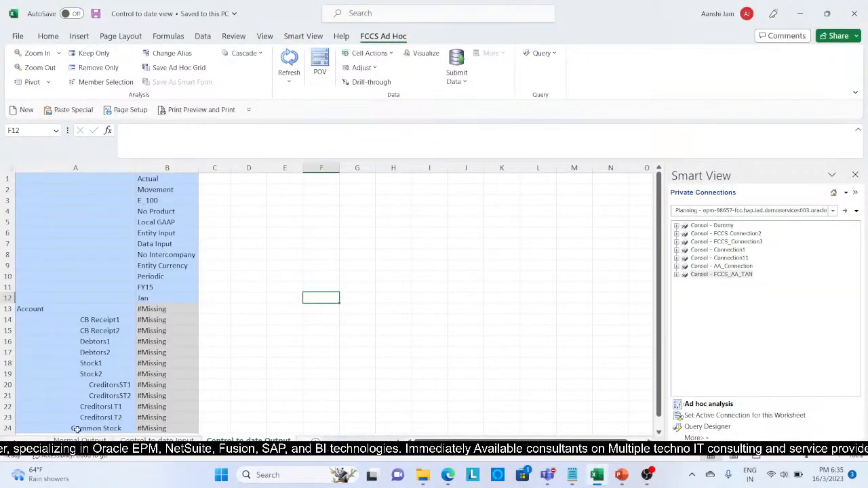
left_click(79, 441)
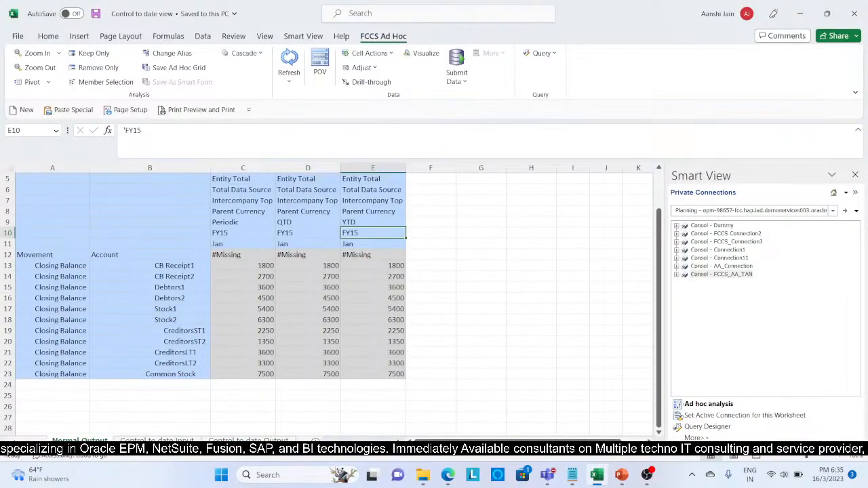
left_click(76, 441)
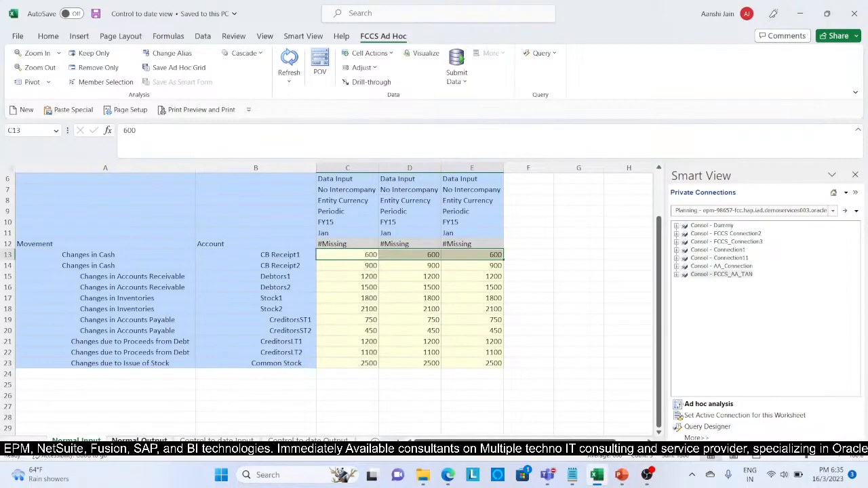
left_click(139, 441)
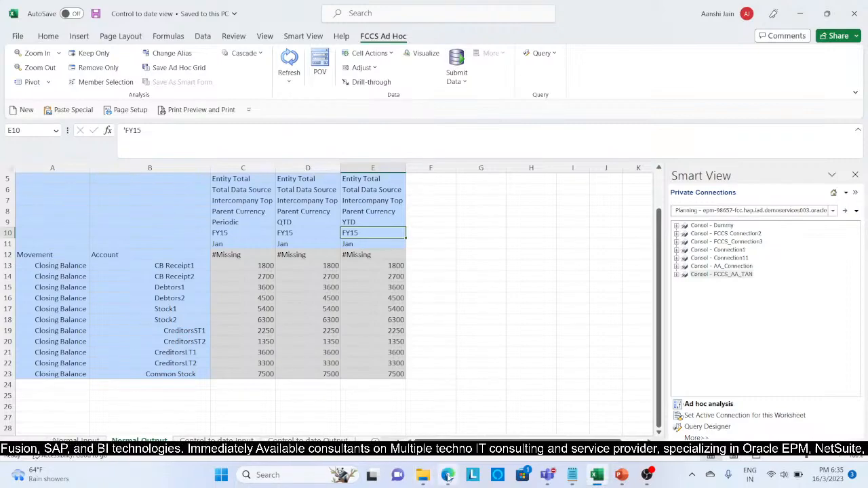
mouse_move(448, 477)
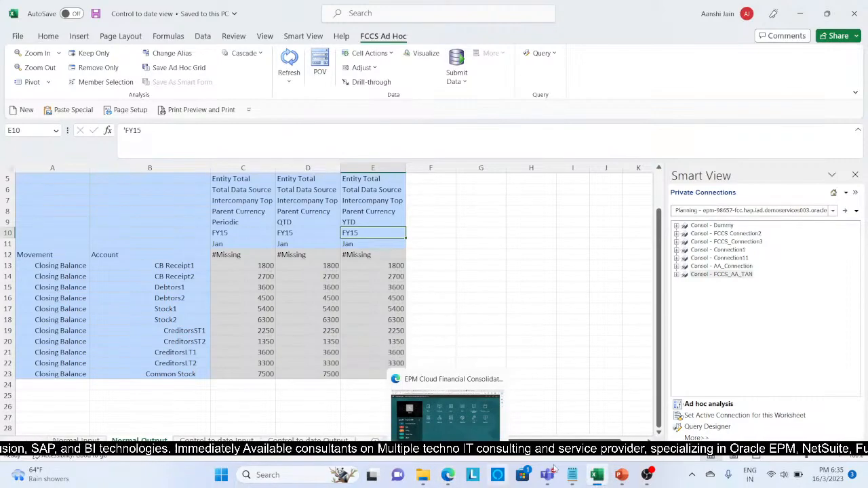
mouse_move(597, 477)
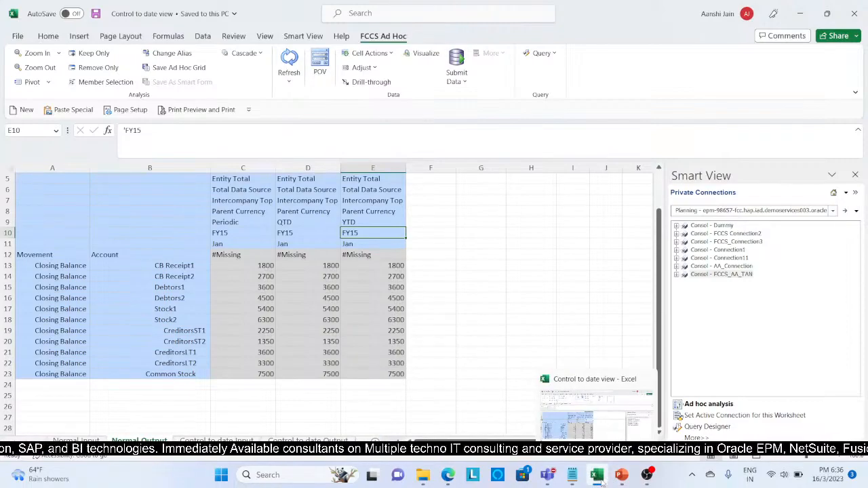
Switch to PowerPoint and view slides 4 and 5 on Control To Date View Storage, enlarging the Job Details screenshot.
left_click(622, 475)
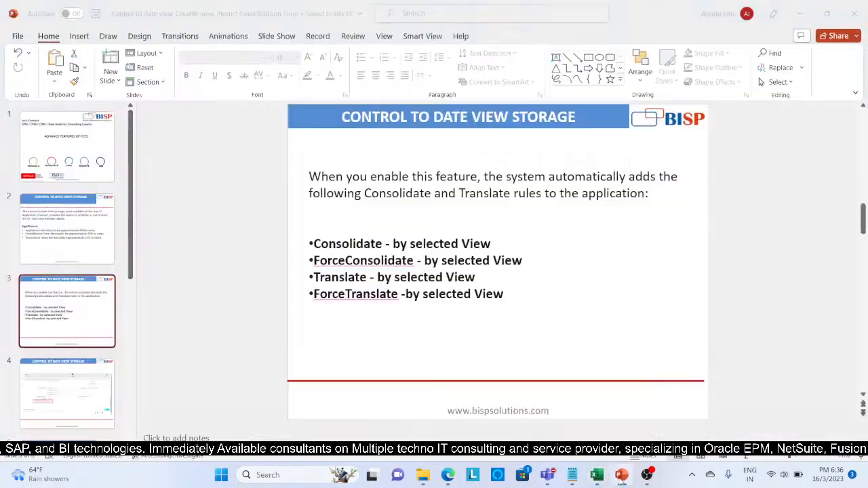
left_click(60, 383)
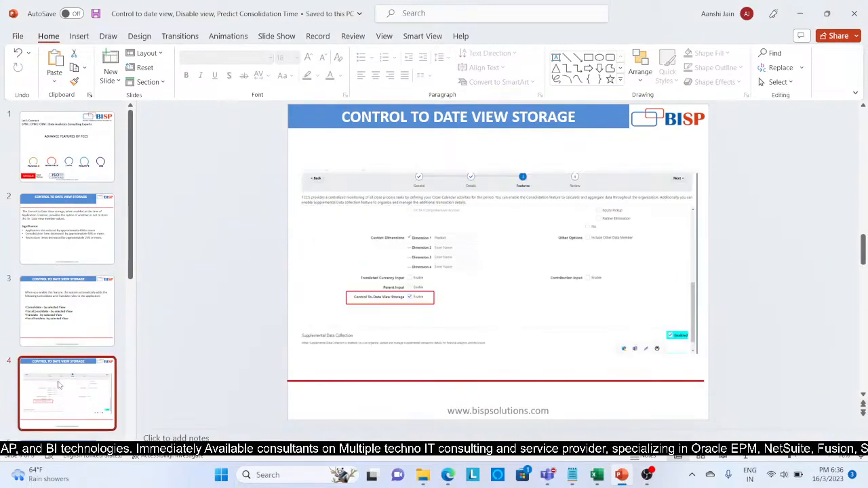
scroll(84, 391, "down", 3)
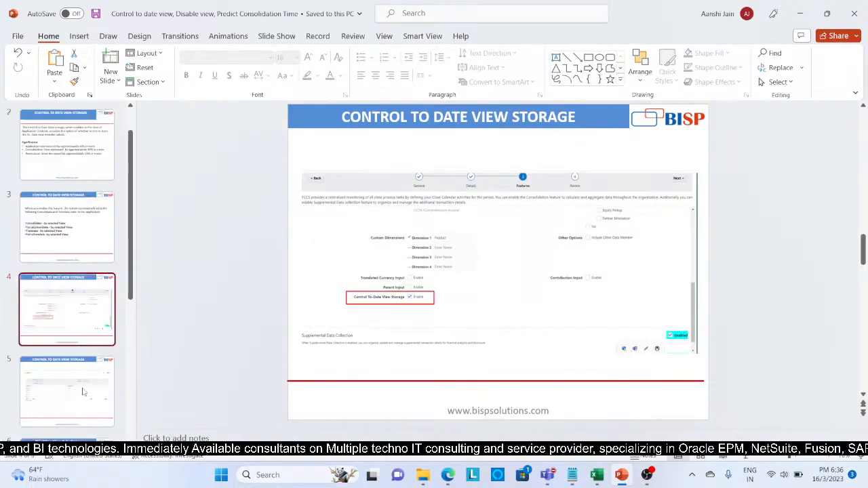
left_click(80, 374)
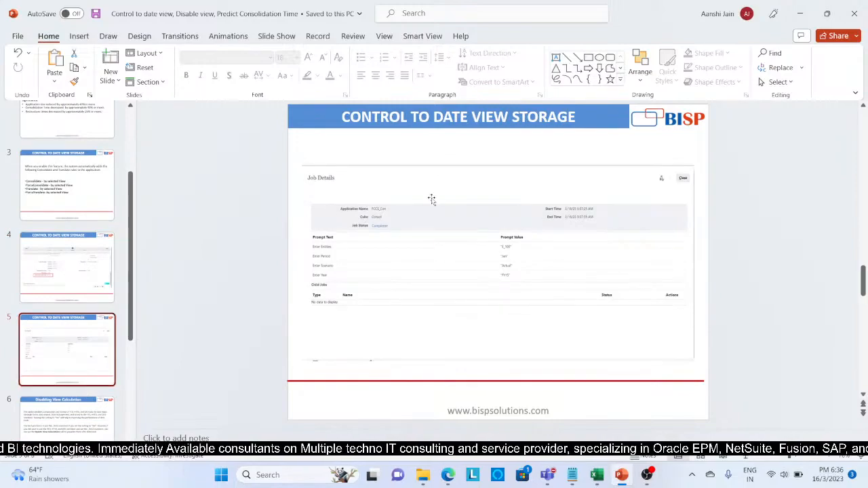
scroll(557, 221, "up", 2)
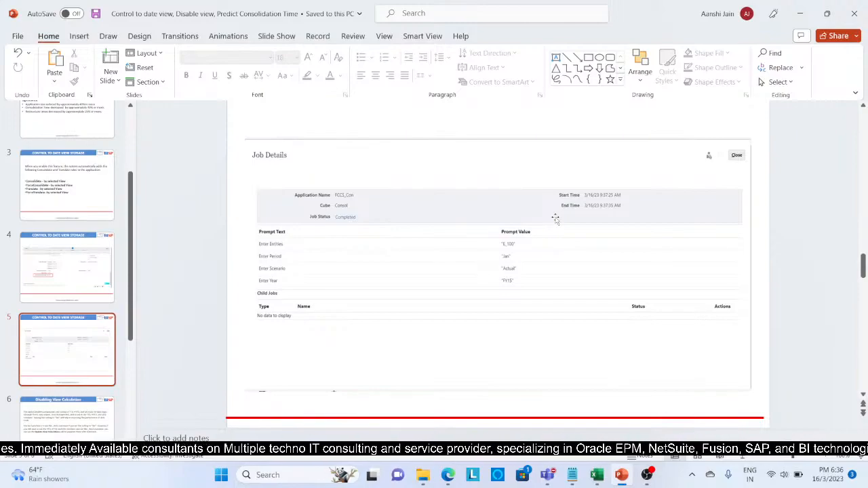
Return to Excel, check the Control to date Input sheet, and select cell C13 on the Normal Input sheet.
left_click(596, 476)
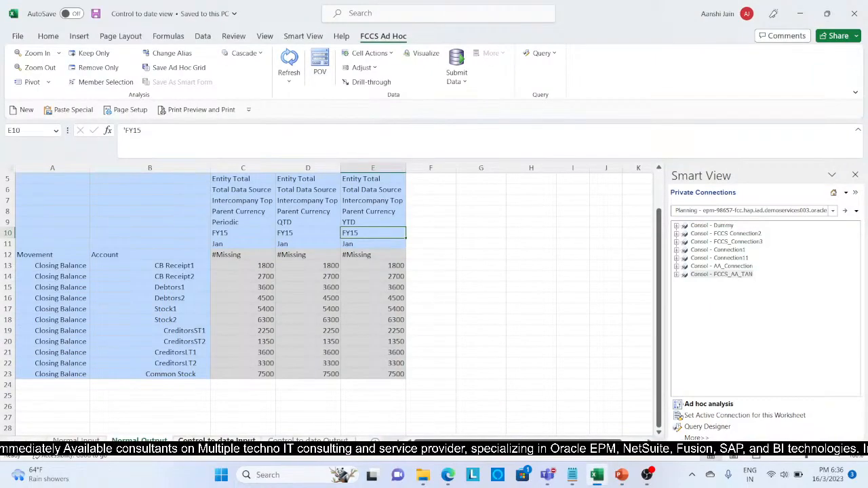
left_click(217, 441)
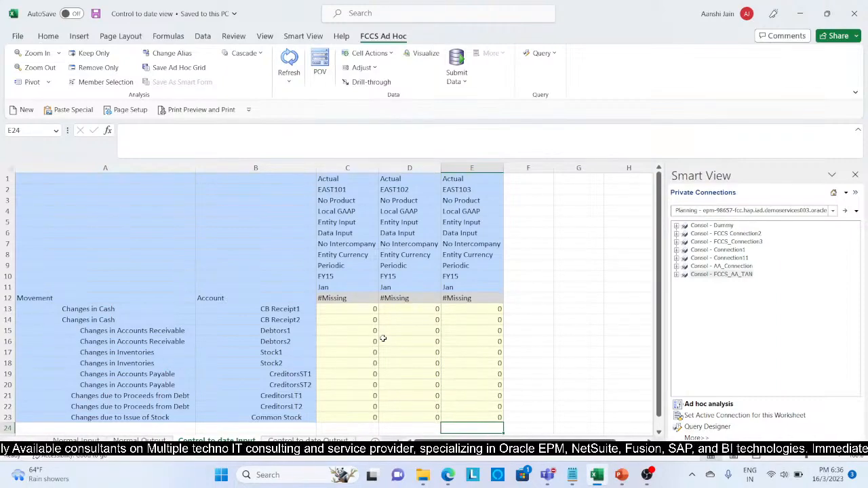
left_click(76, 441)
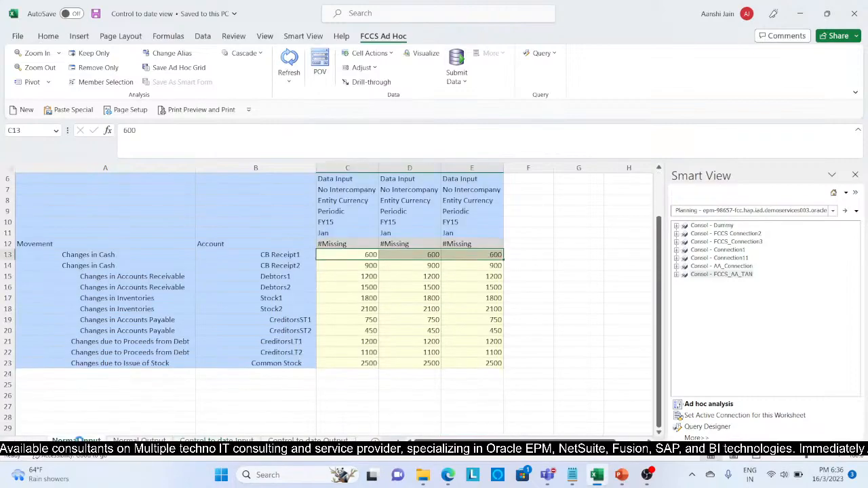
left_click(330, 252)
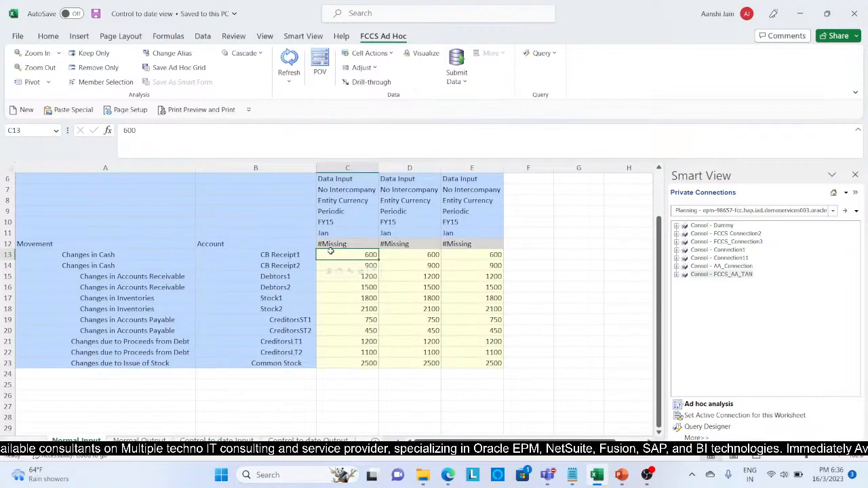
key("shift+Right")
key("shift+Right")
key("shift+Down")
key("shift+Down")
key("shift+Down")
key("shift+Down")
key("shift+Down")
key("shift+Down")
key("shift+Down")
key("shift+Down")
key("shift+Down")
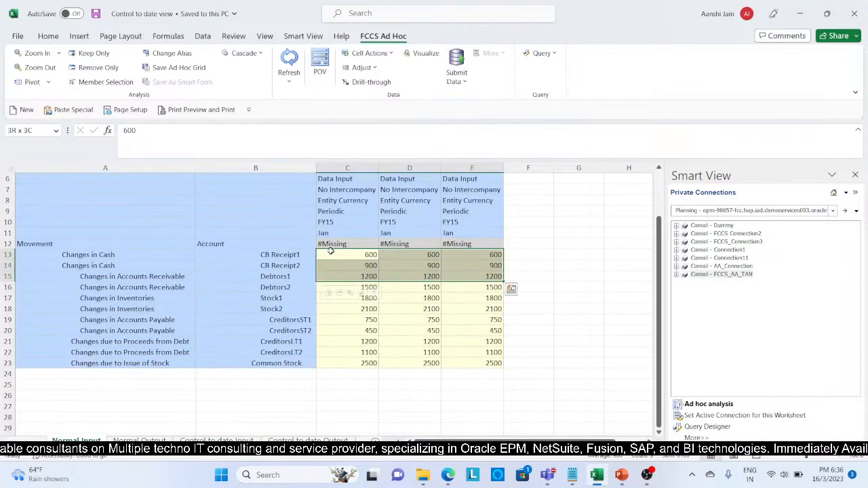
key("Left")
key("Right")
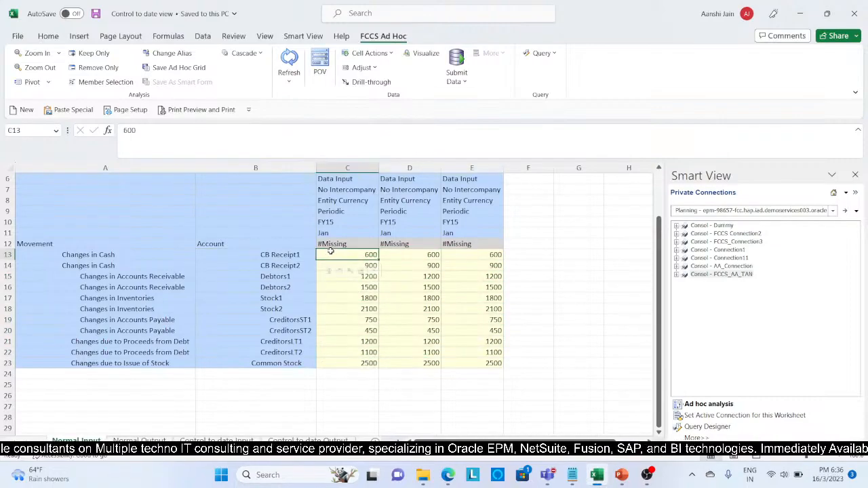
Copy C13:C23 from the Normal Input sheet into the EAST101 column of the Control to date Input sheet, starting at C13.
key("shift+Down")
key("shift+Down")
key("shift+Down")
key("shift+Down")
key("shift+Down")
key("shift+Down")
key("shift+Down")
key("shift+Down")
key("shift+Down")
key("shift+Down")
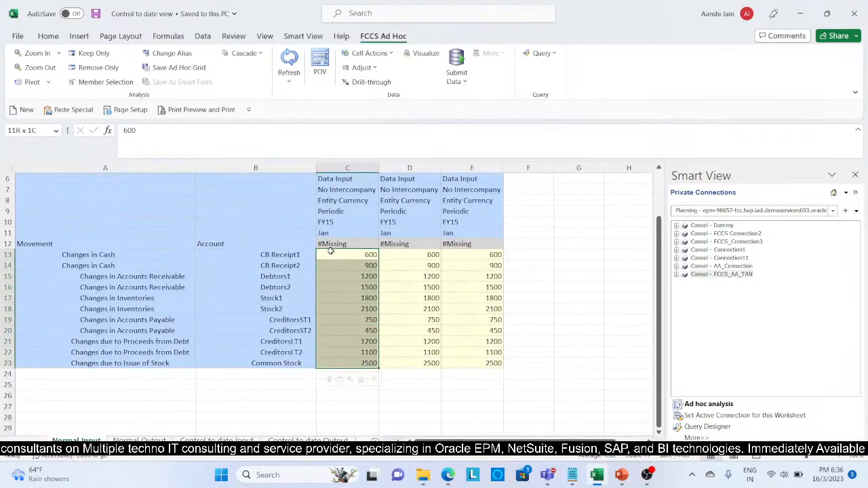
key("ctrl+c")
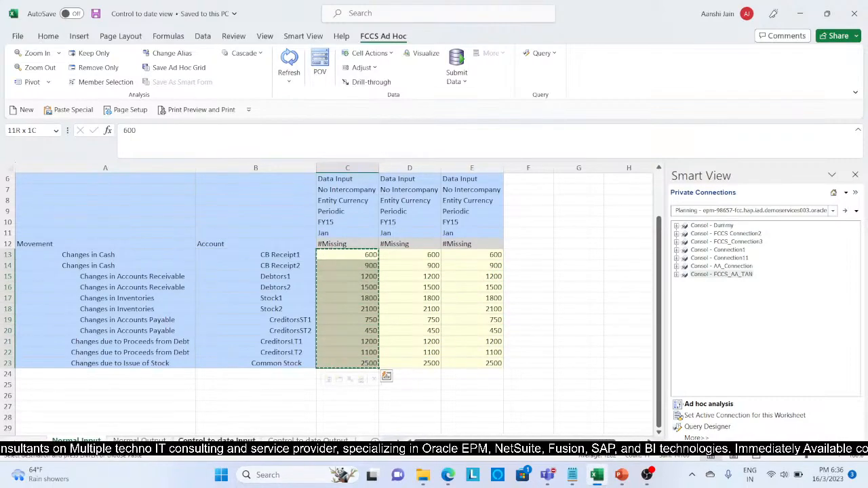
left_click(217, 441)
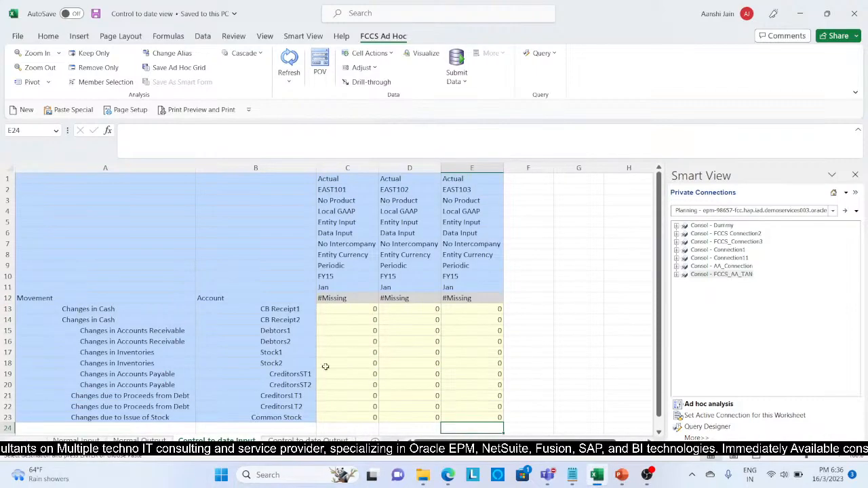
left_click(345, 311)
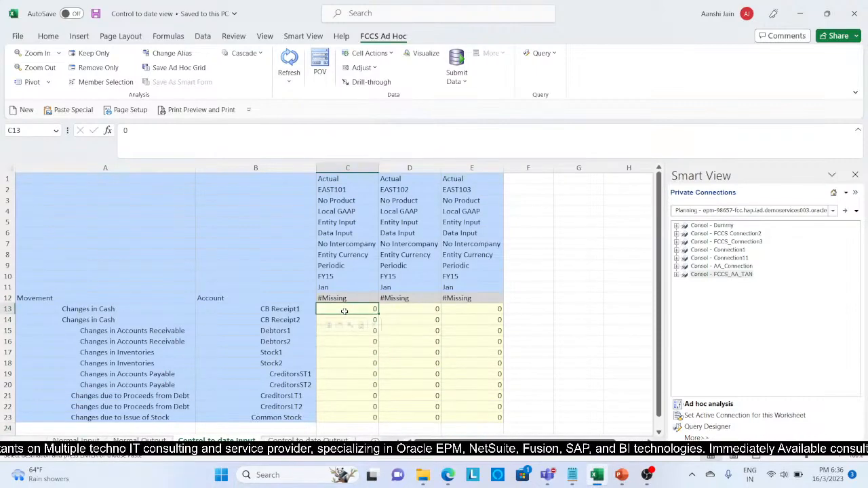
key("ctrl+v")
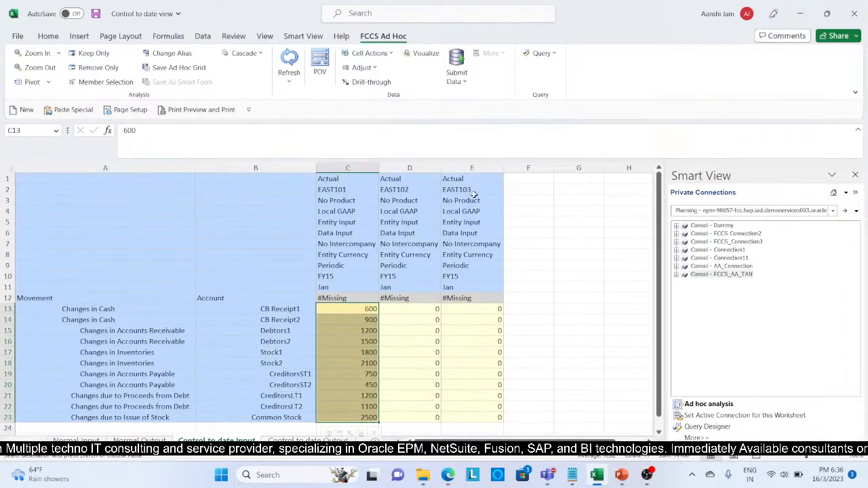
Copy D13:D23 from the Normal Input sheet into the EAST102 column of the Control to date Input sheet, starting at D13.
scroll(380, 238, "down", 2)
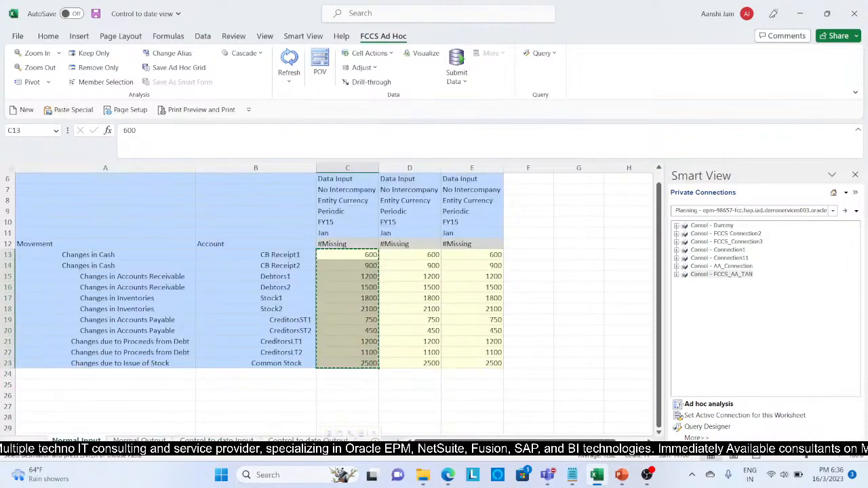
left_click(411, 250)
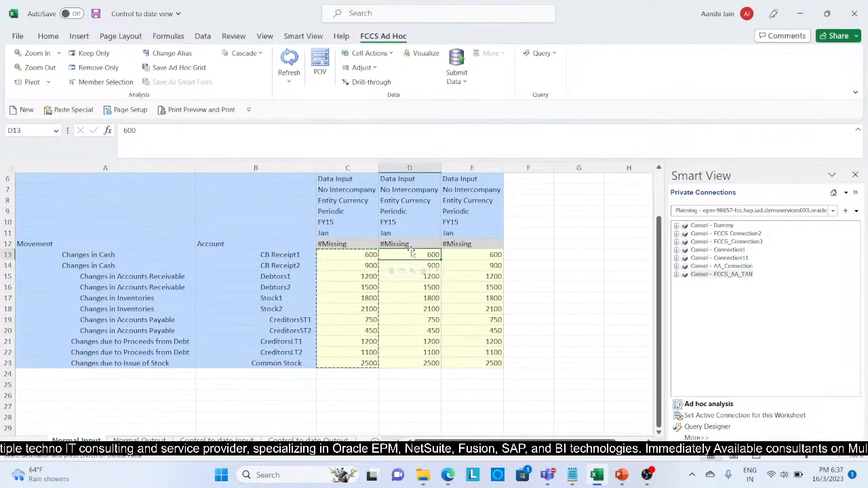
key("shift+Down")
key("shift+Down")
key("shift+Down")
key("shift+Down")
key("shift+Down")
key("shift+Down")
key("shift+Down")
key("shift+Down")
key("shift+Down")
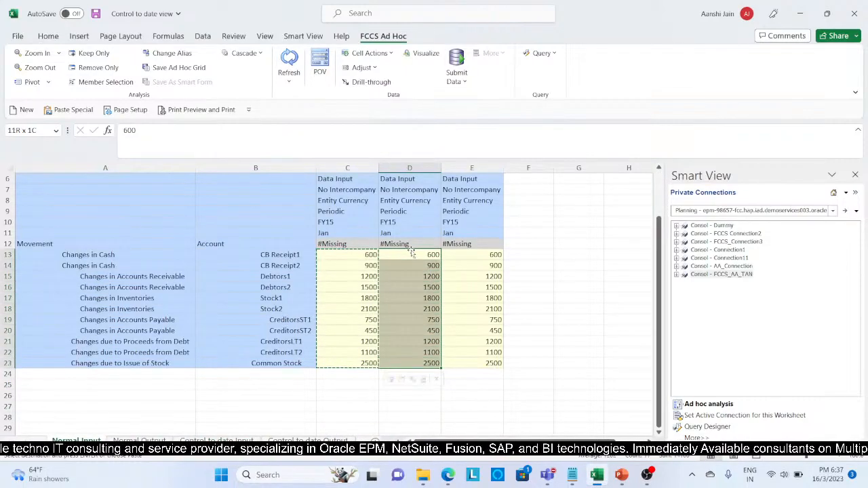
key("shift+Down")
key("ctrl+c")
left_click(222, 440)
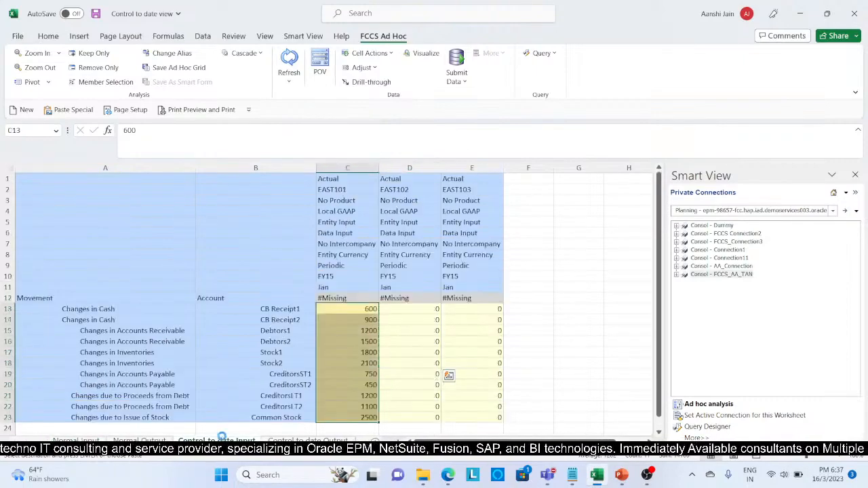
left_click(412, 309)
key("ctrl+v")
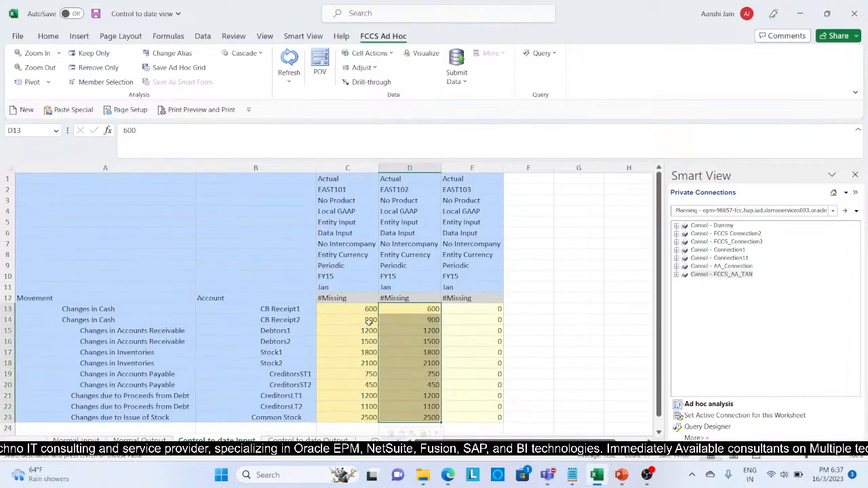
Copy E13:E23 from the Normal Input sheet into the EAST103 column of Control to date Input, starting at E13, and submit the sheet's data.
scroll(325, 299, "down", 2)
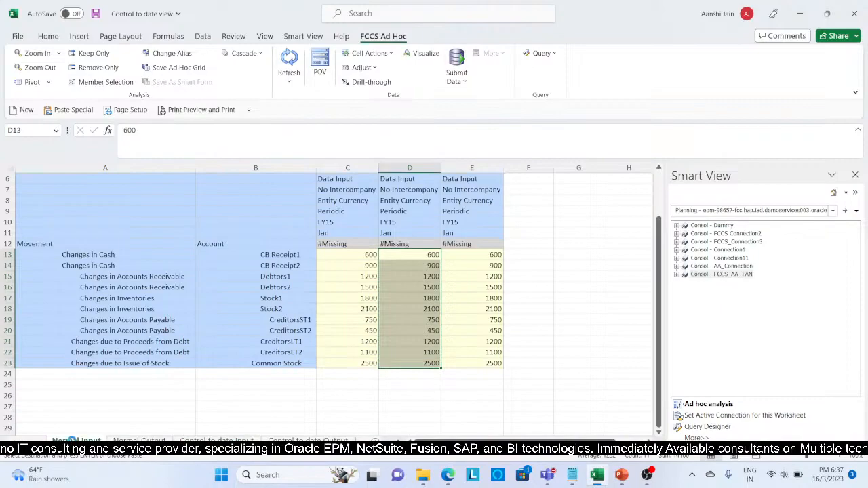
left_click(465, 253)
key("ctrl+v")
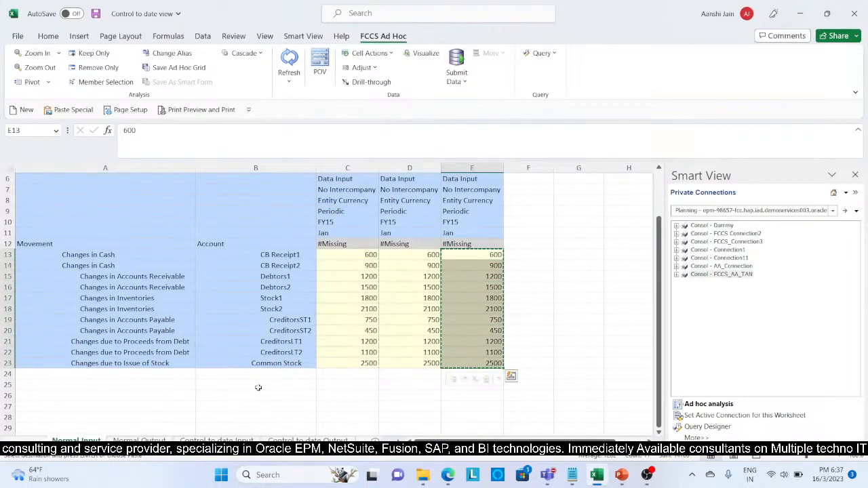
left_click(216, 441)
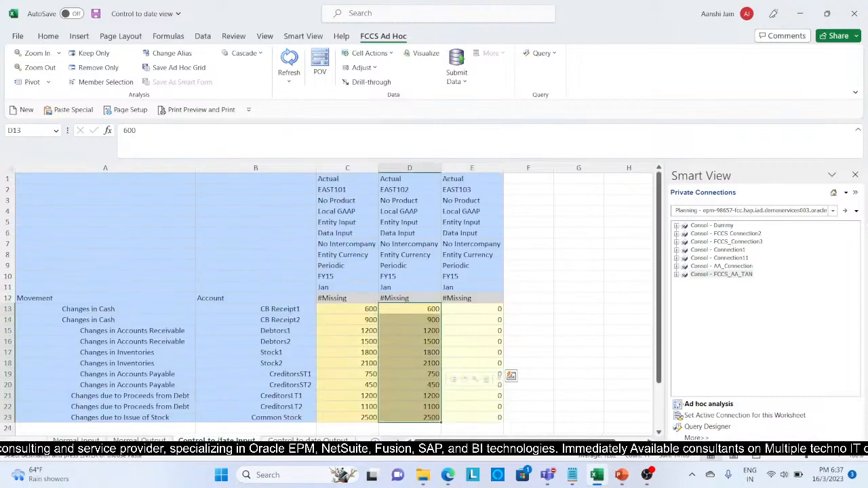
left_click(457, 311)
key("ctrl+v")
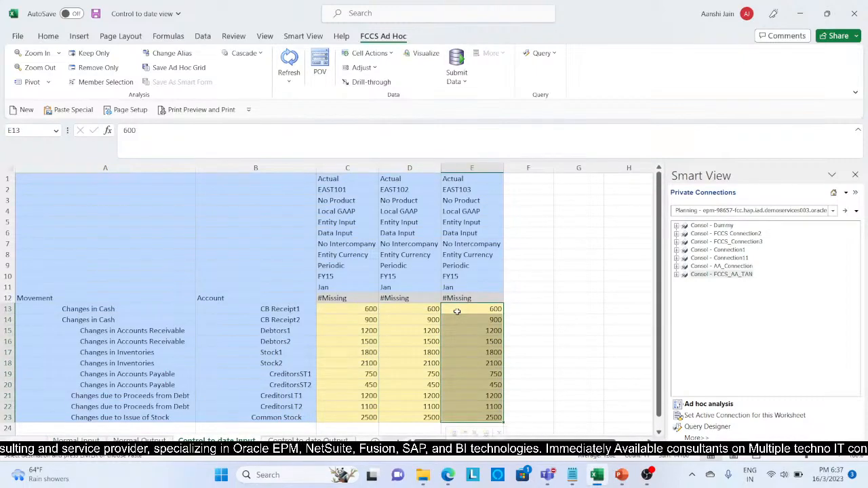
left_click(543, 310)
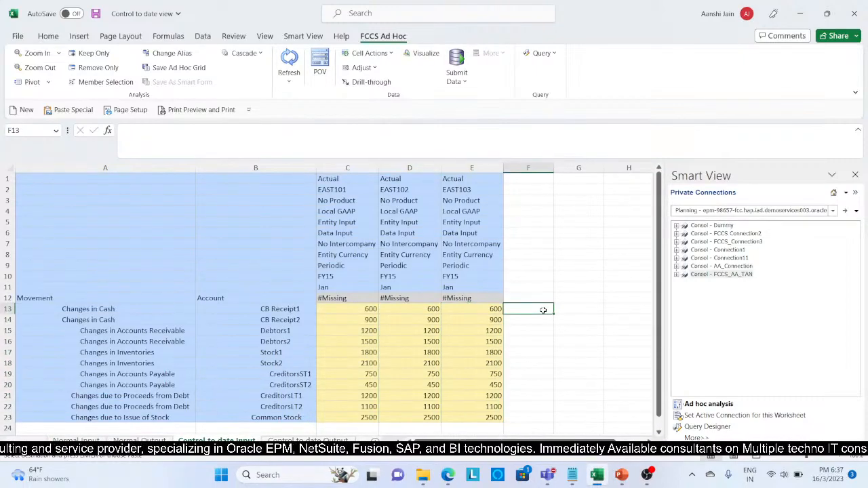
left_click(459, 60)
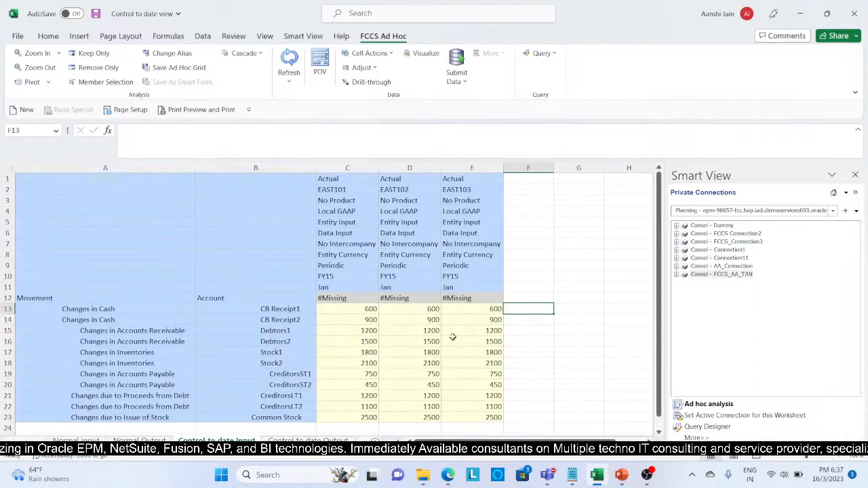
Examine the header members in rows 2 to 11 across the three entity columns of the Control to date Input sheet.
left_click(338, 245)
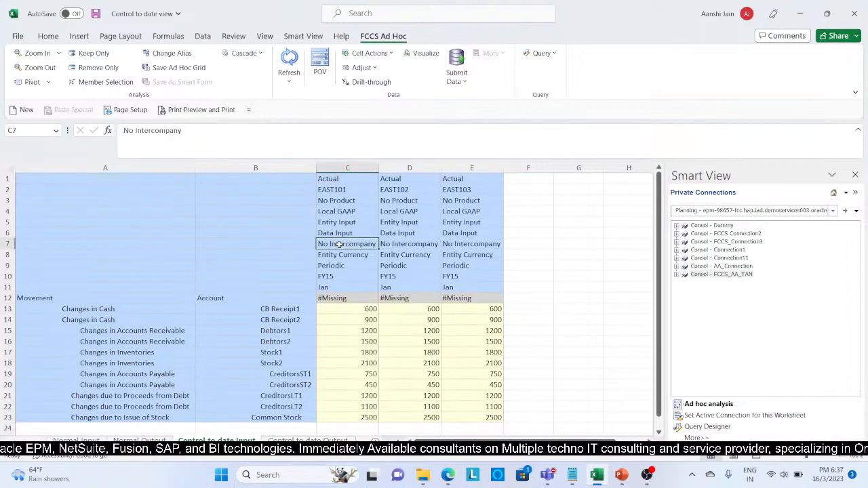
key("Down")
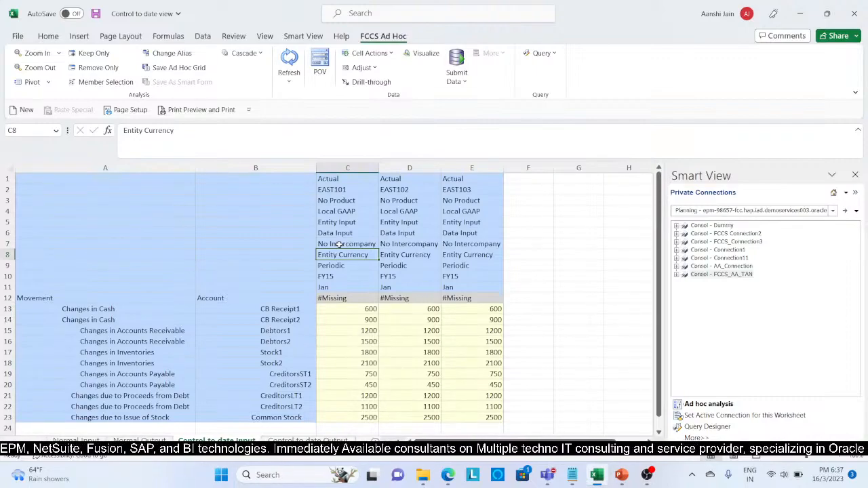
key("Down")
key("Down")
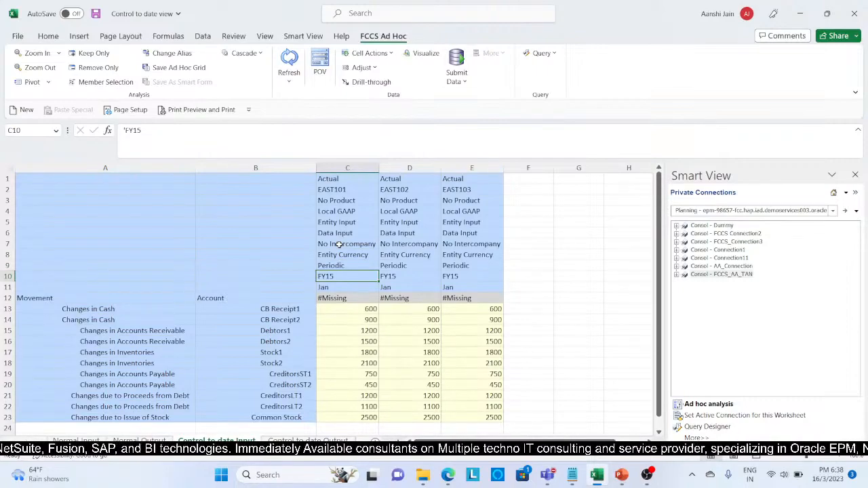
key("Down")
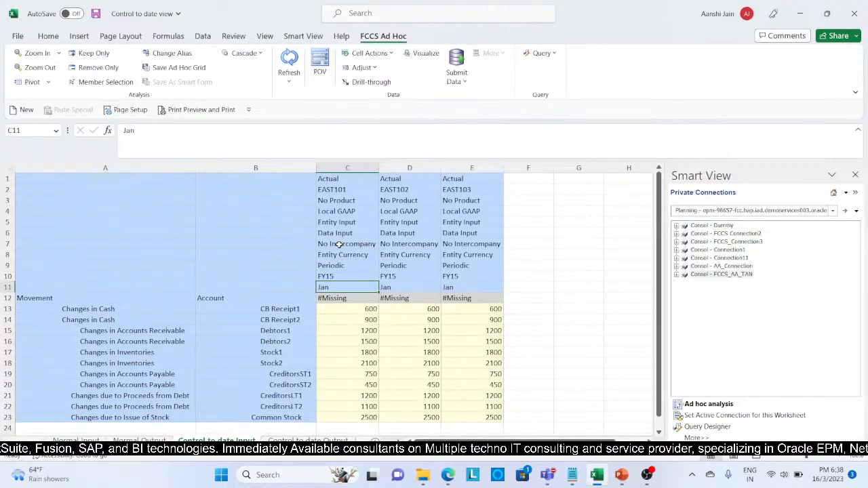
key("Right")
key("Right")
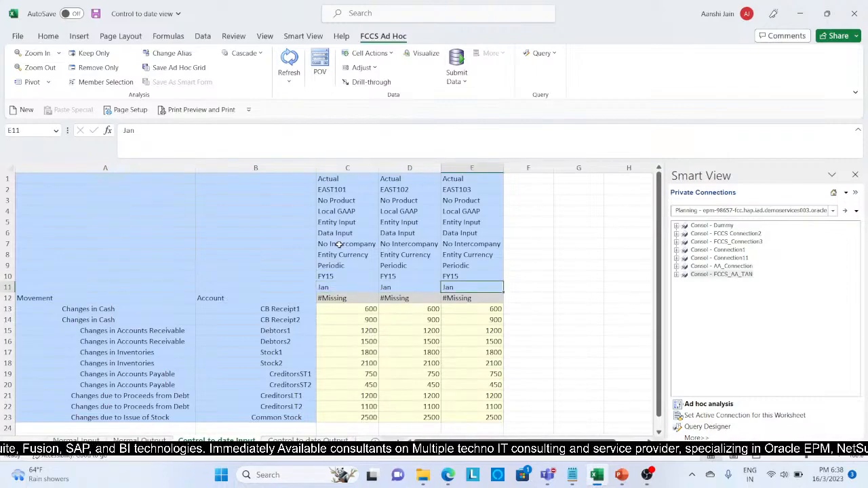
key("Up")
key("Up")
key("Up")
key("Up")
key("Up")
key("Up")
key("Up")
key("Up")
key("Up")
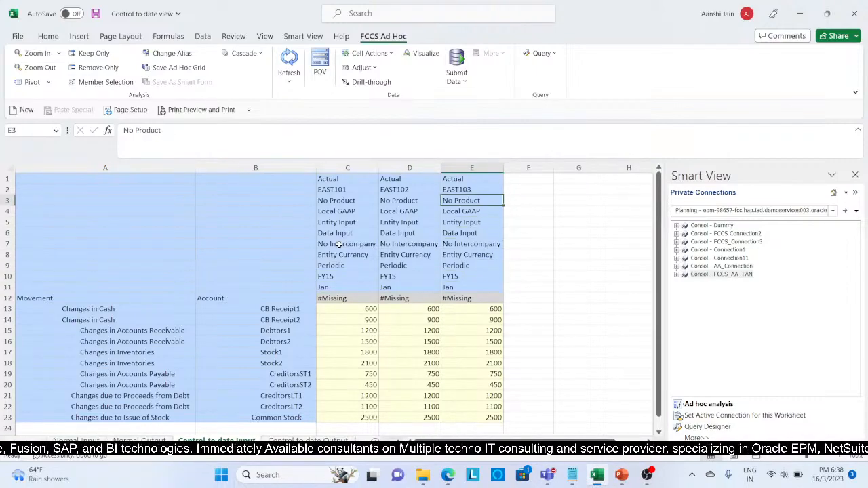
key("Left")
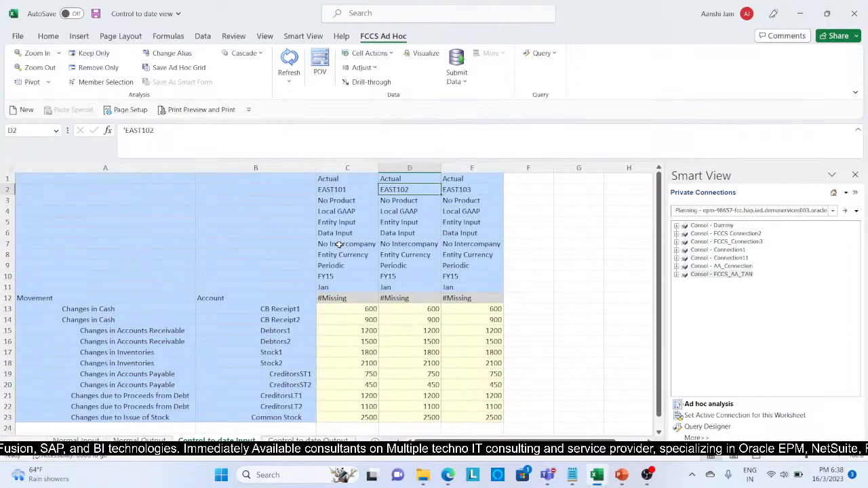
key("Left")
key("Right")
key("Right")
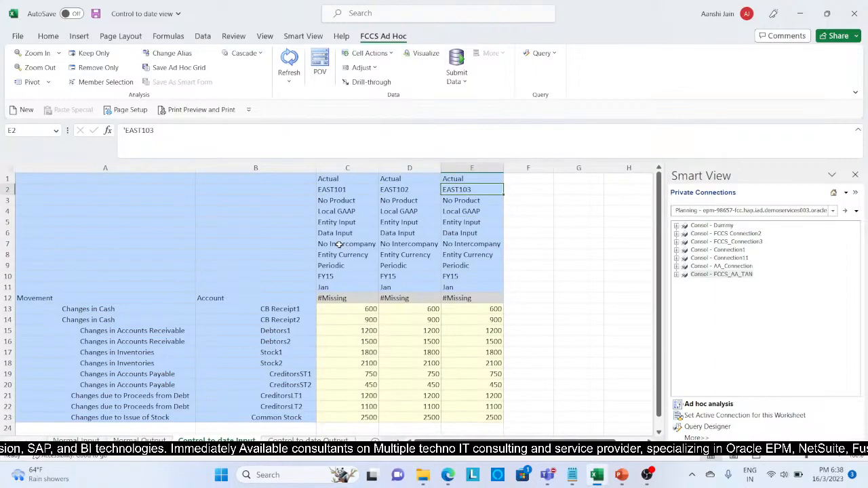
Examine the Movement and Account row members from CB Receipt1 down to Common Stock on the Control to date Input sheet.
scroll(404, 385, "down", 2)
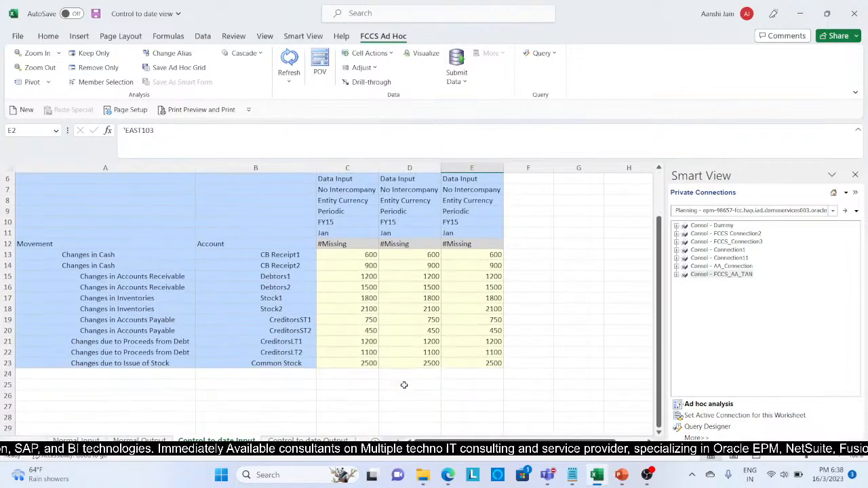
left_click(111, 254)
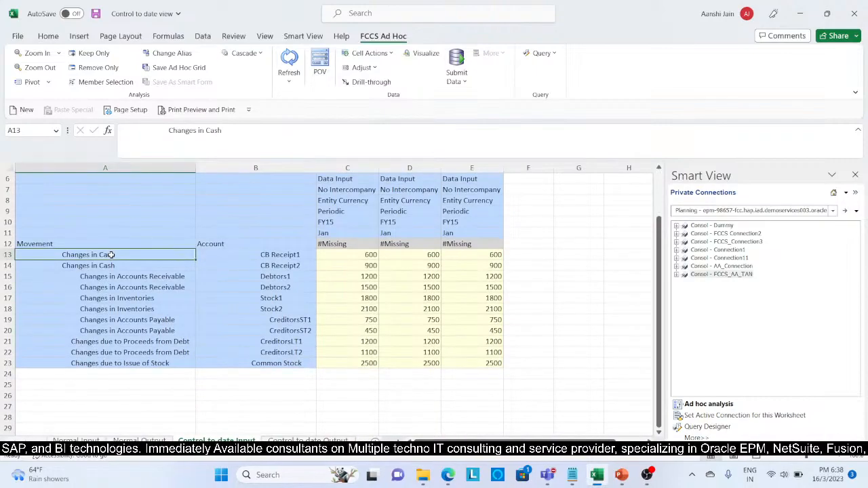
key("Right")
key("Right")
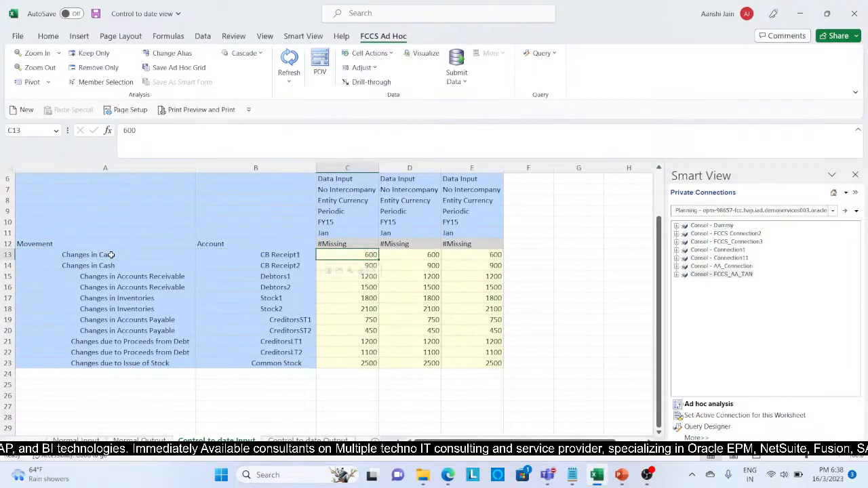
key("Left")
key("Down")
key("Down")
key("Down")
key("Down")
key("Down")
key("Down")
key("Down")
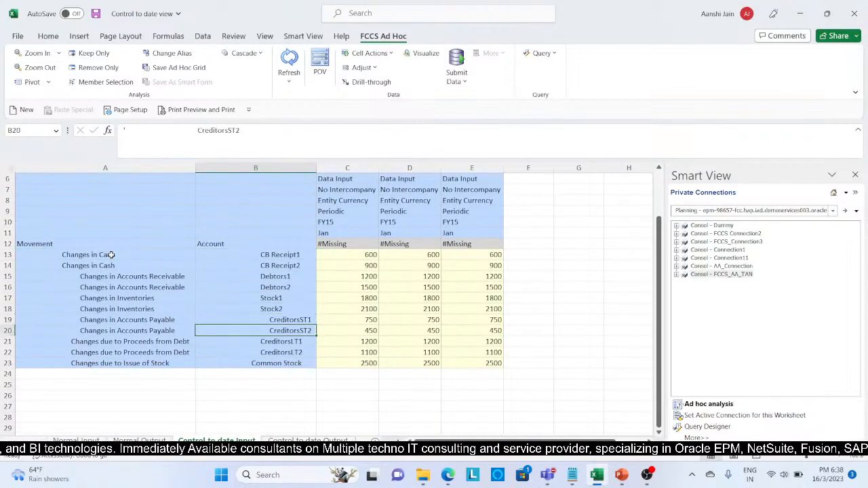
key("Down")
key("Down")
key("Down")
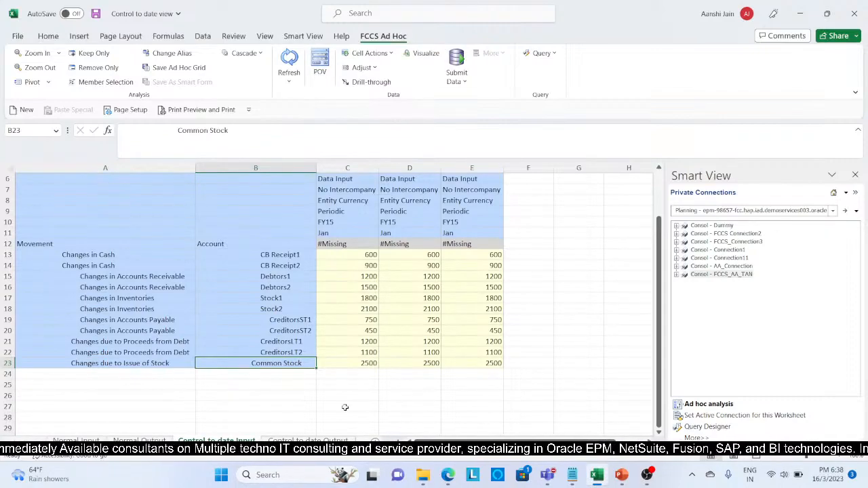
Switch to the FCCS_Con application in Edge and open the Business Rules list.
left_click(448, 476)
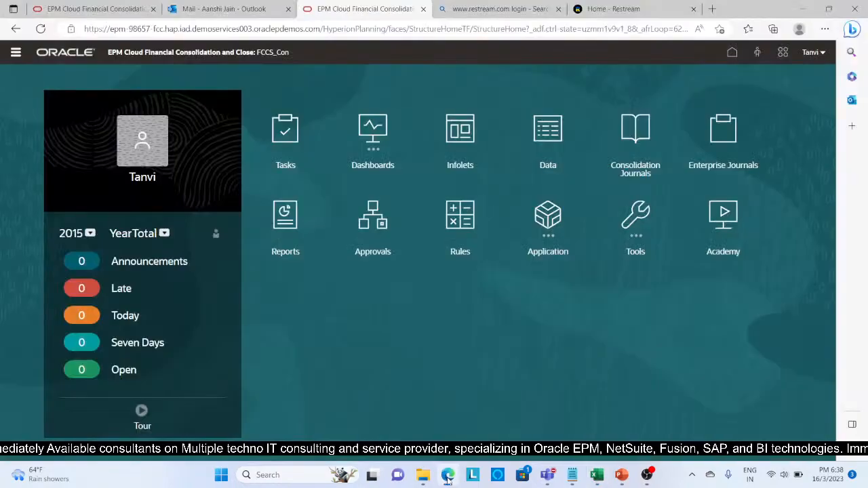
left_click(15, 53)
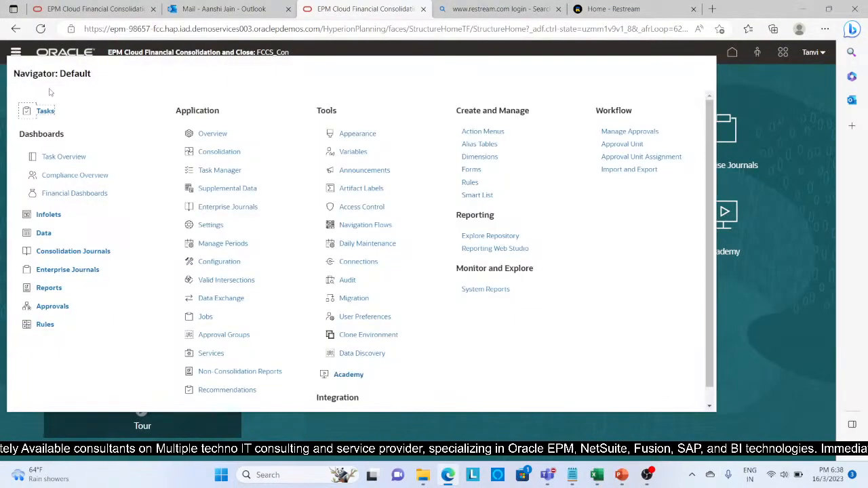
left_click(45, 325)
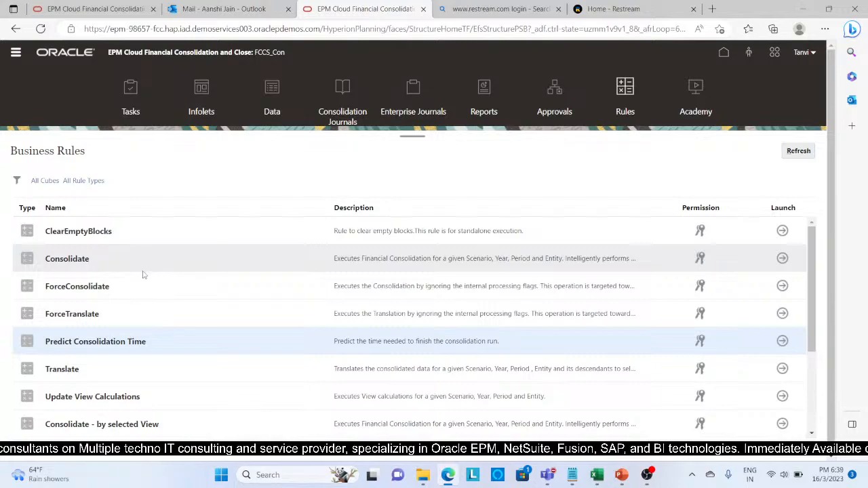
Compare the rules listed on PowerPoint slide 3 with the "by selected View" rules in the Business Rules list in Edge.
left_click(622, 477)
left_click(81, 192)
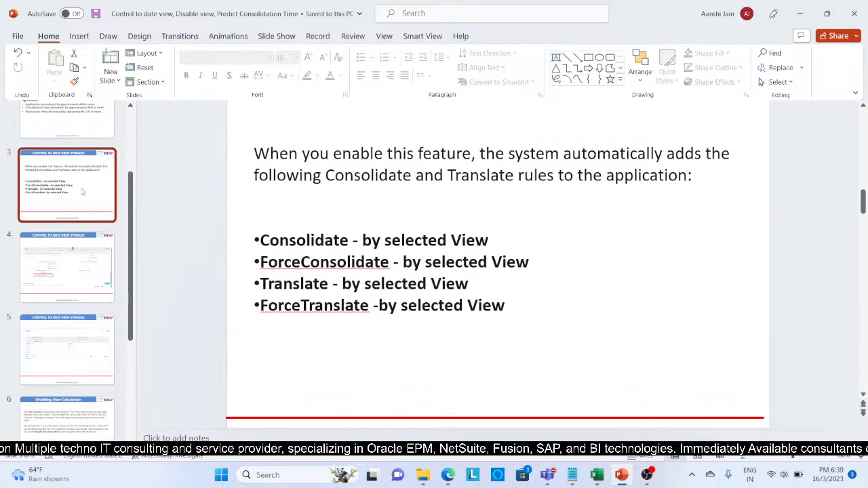
key("alt+Tab")
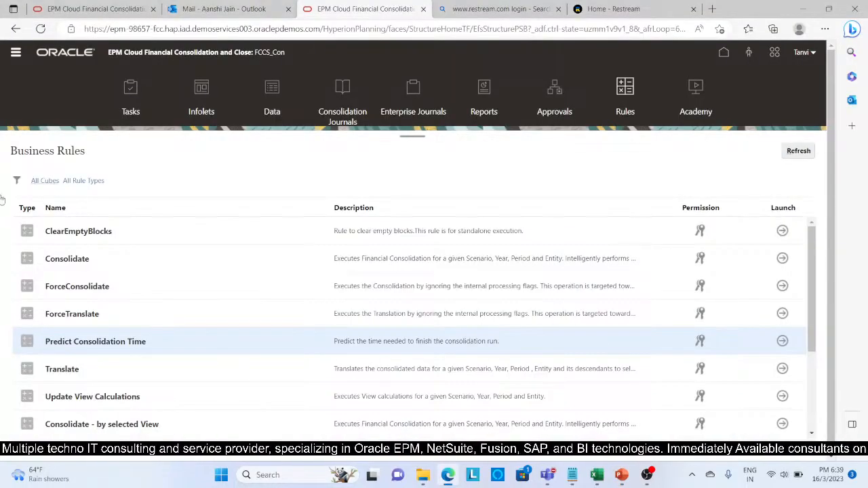
scroll(136, 393, "down", 2)
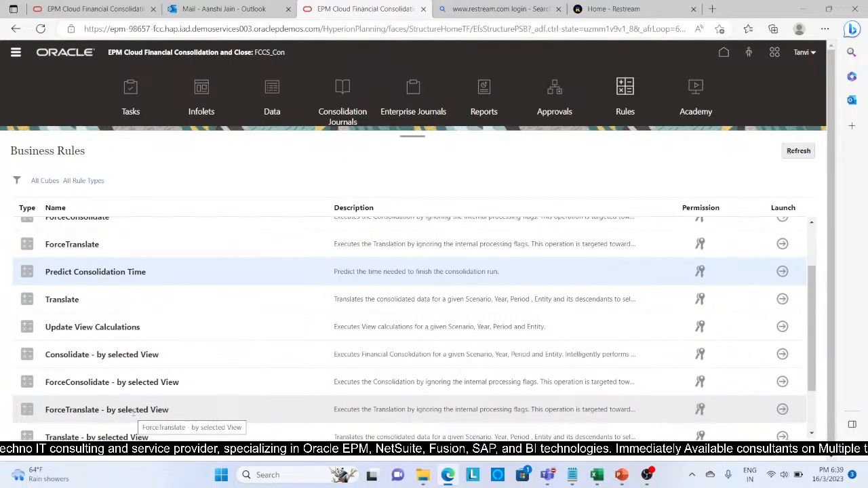
scroll(128, 432, "down", 1)
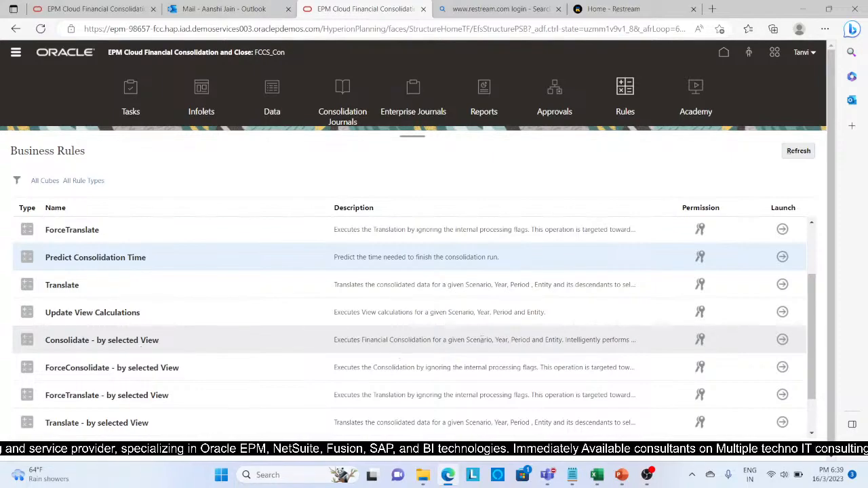
Run the Consolidate - by selected View rule for entity E_100, period Jan, scenario Actual, year FY15 and view FCCS_Periodic.
left_click(783, 341)
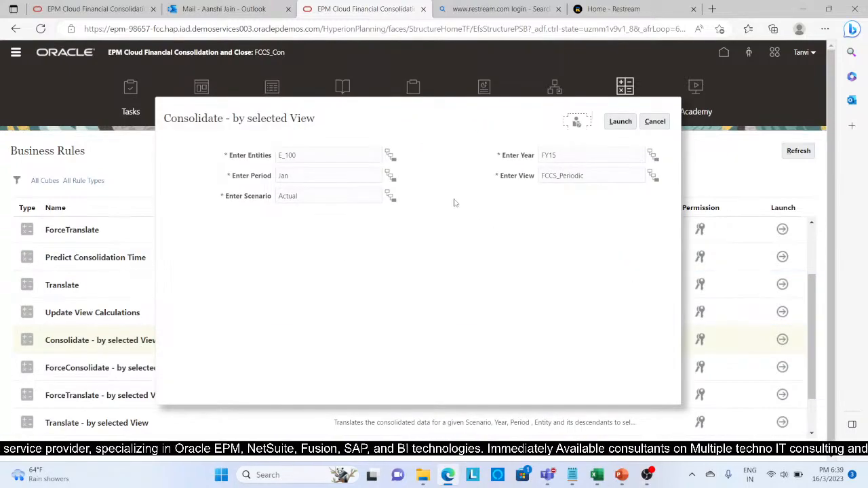
left_click(342, 156)
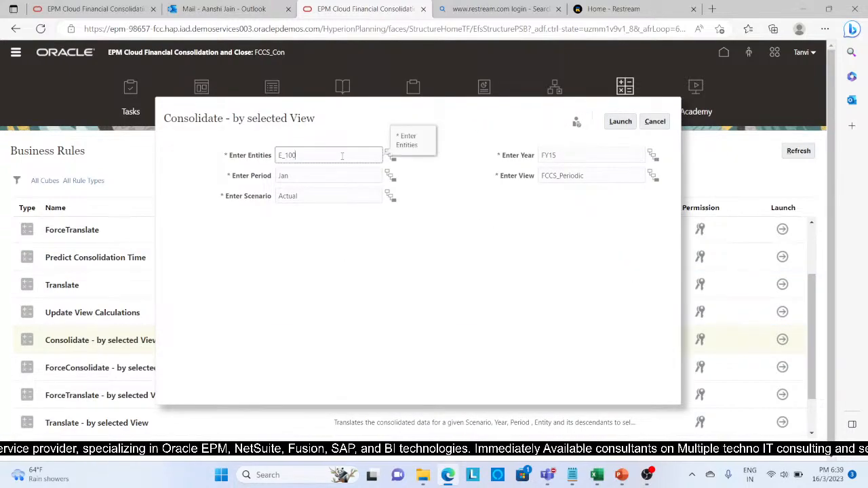
key("BackSpace")
key("BackSpace")
key("BackSpace")
key("BackSpace")
key("BackSpace")
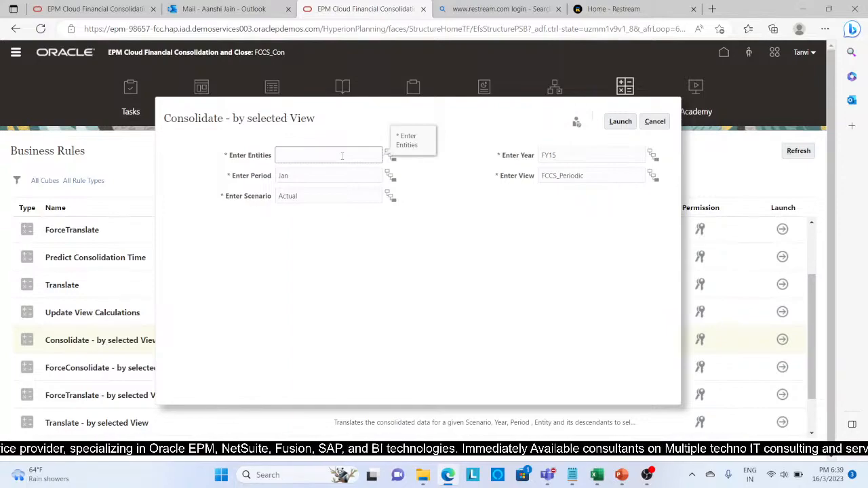
type("E_100")
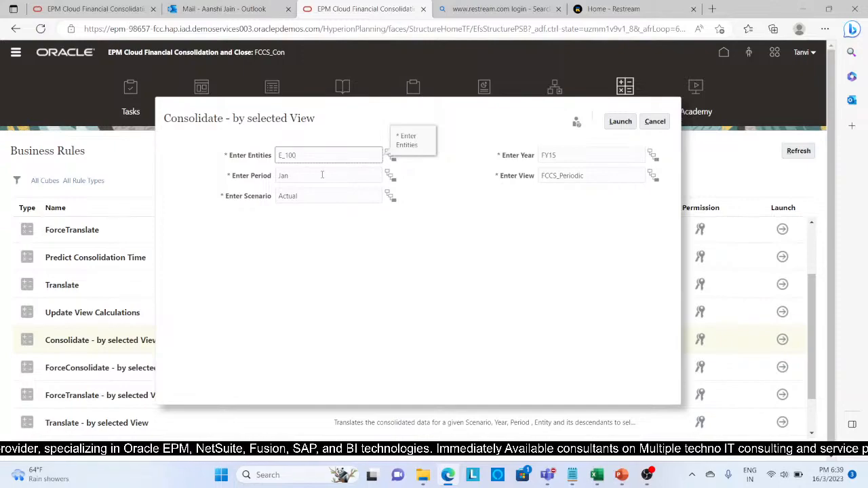
left_click(322, 175)
type("Jan")
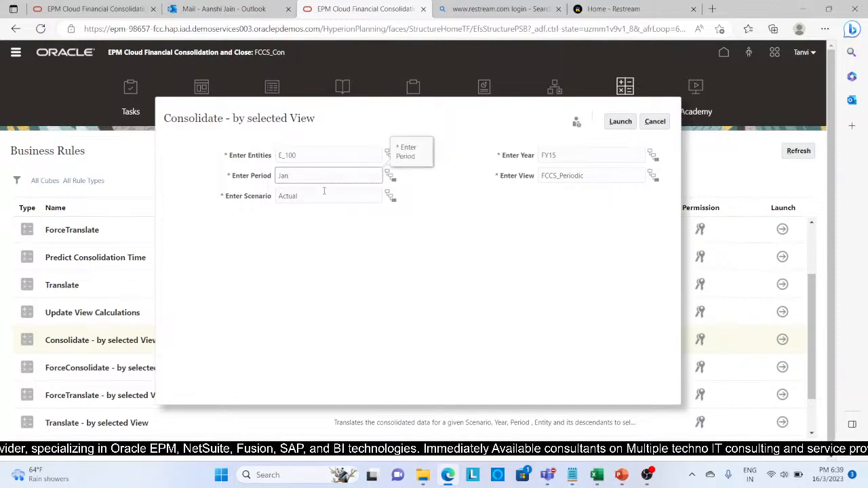
key("Tab")
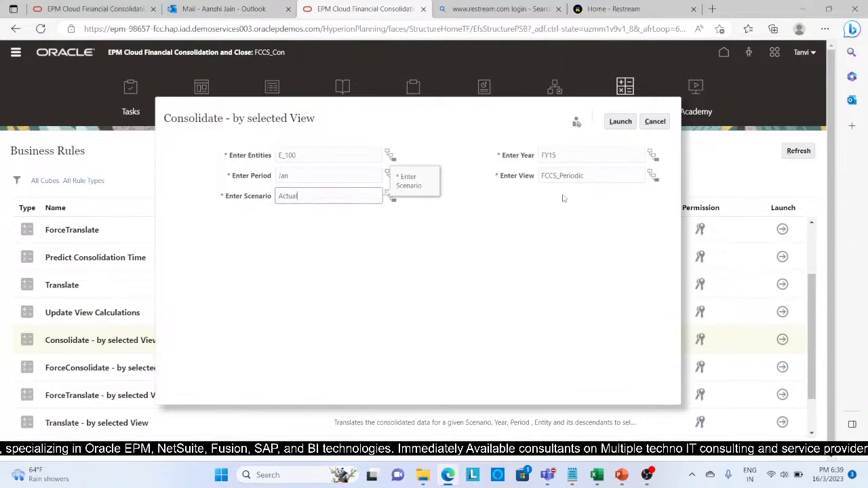
left_click(621, 122)
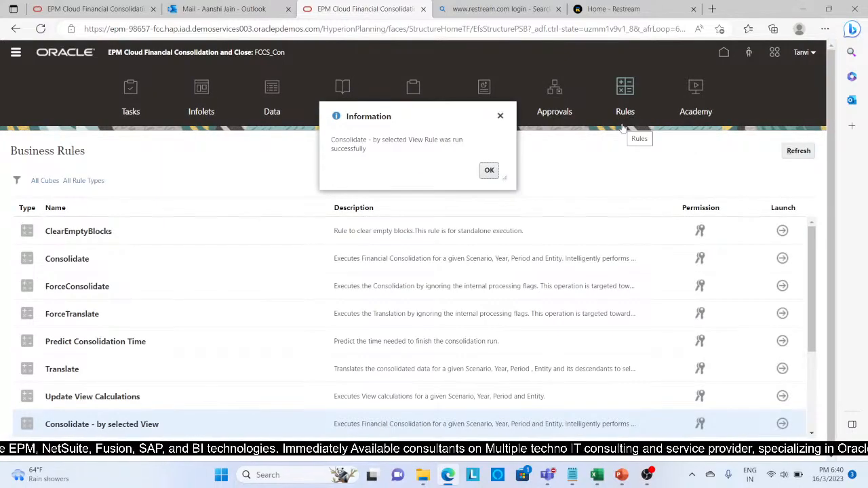
left_click(491, 176)
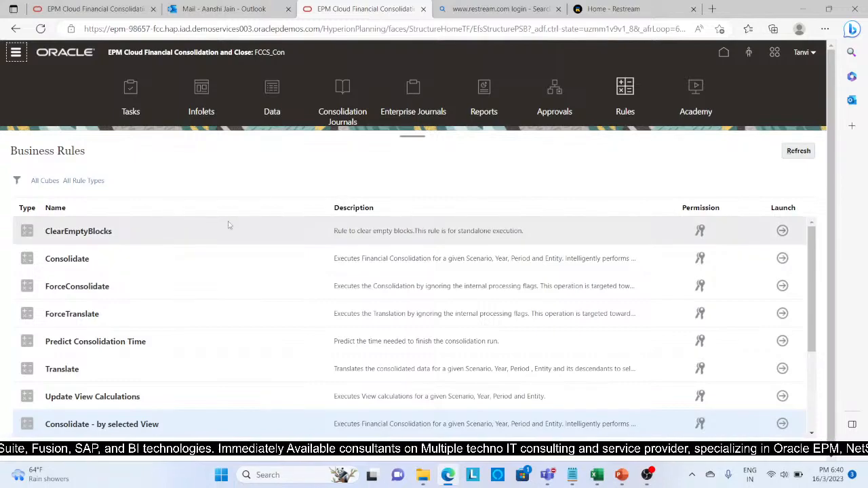
Run the ClearEmptyBlocks rule for scenario Actual, year FY15 and period Jan.
left_click(782, 232)
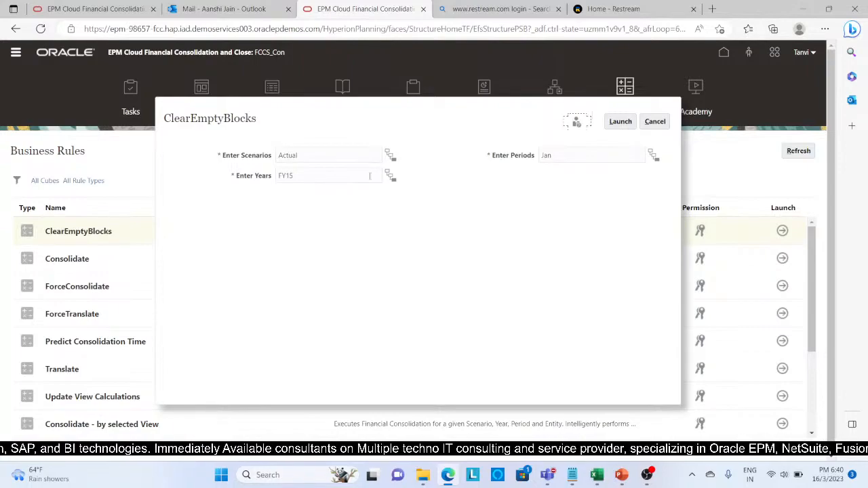
left_click(620, 124)
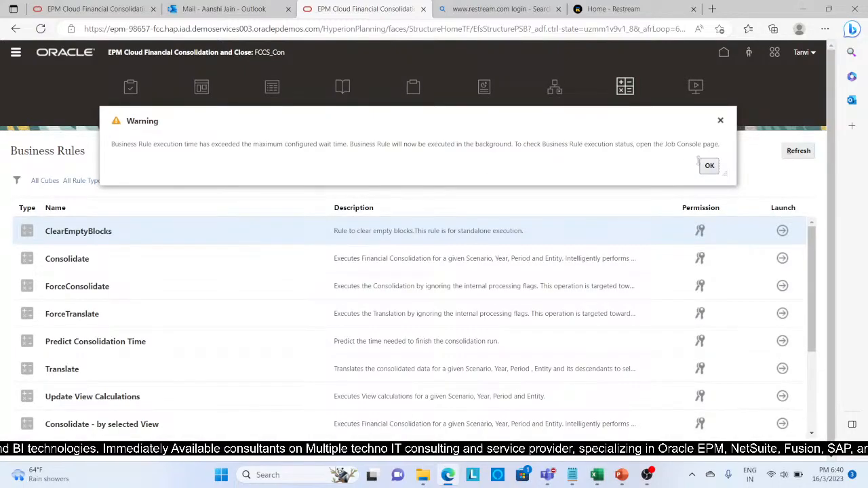
left_click(710, 167)
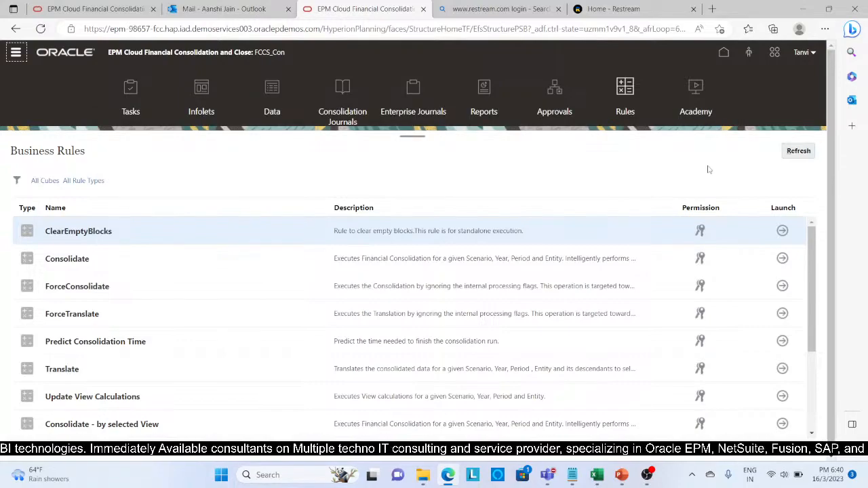
Open the application's Jobs page to check the recent rule runs.
left_click(726, 53)
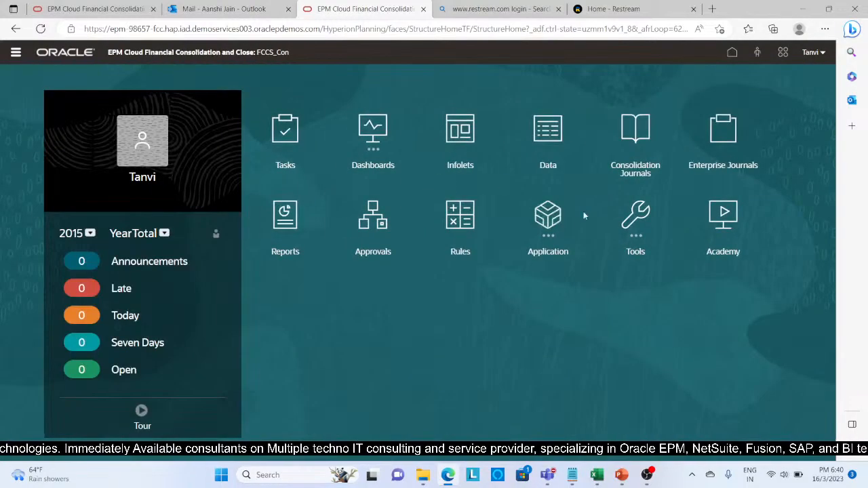
left_click(562, 222)
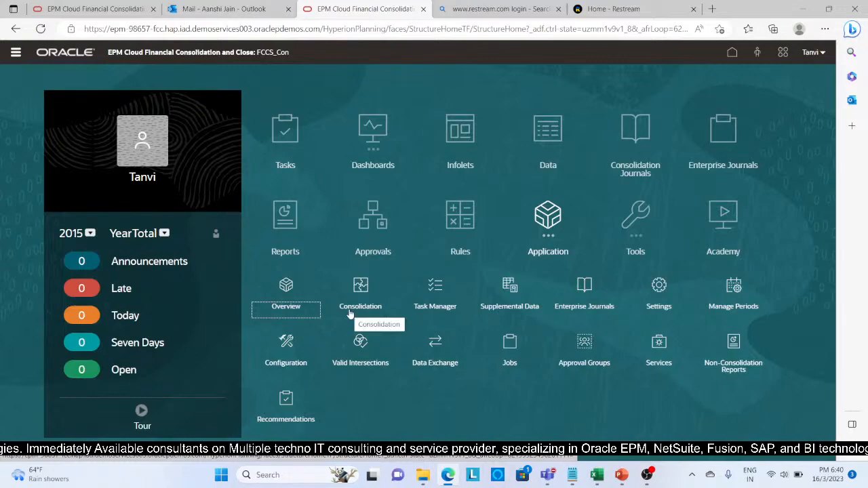
left_click(513, 339)
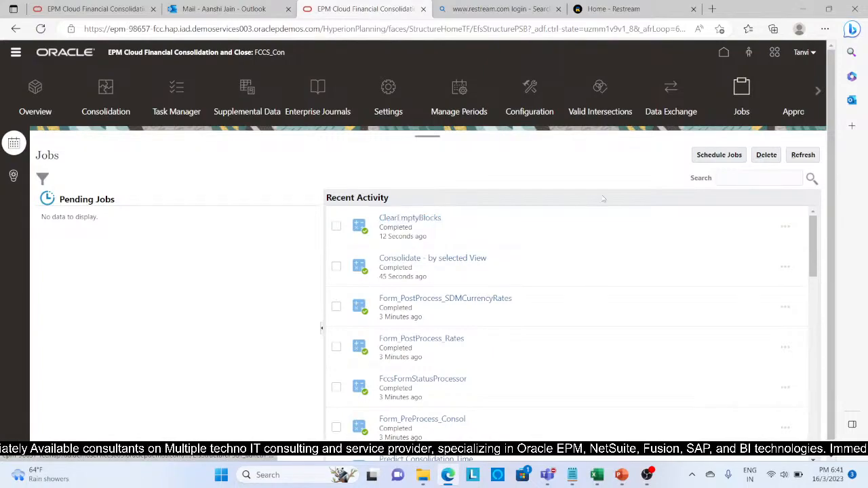
Run a Restructure Cube job on the Consol cube immediately and refresh the job activity list.
left_click(713, 157)
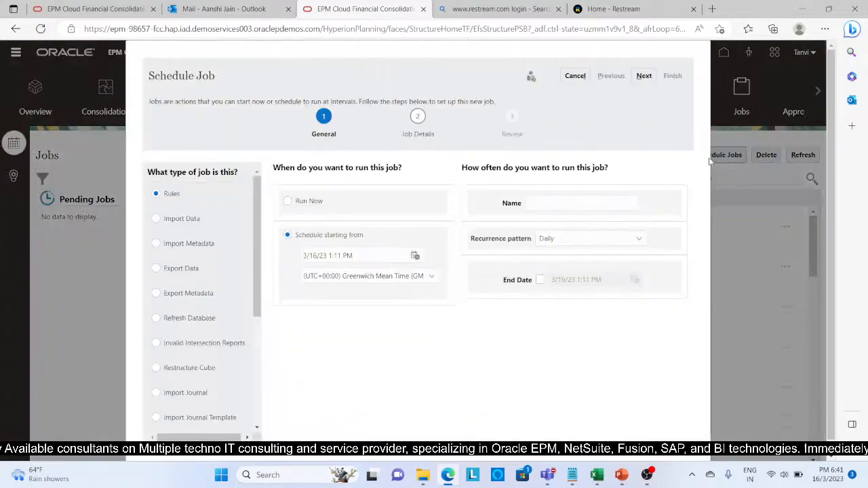
left_click(156, 368)
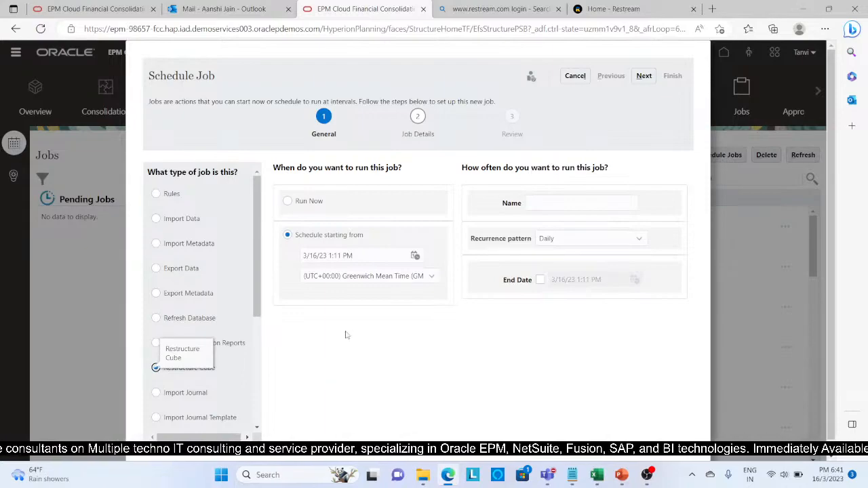
left_click(288, 202)
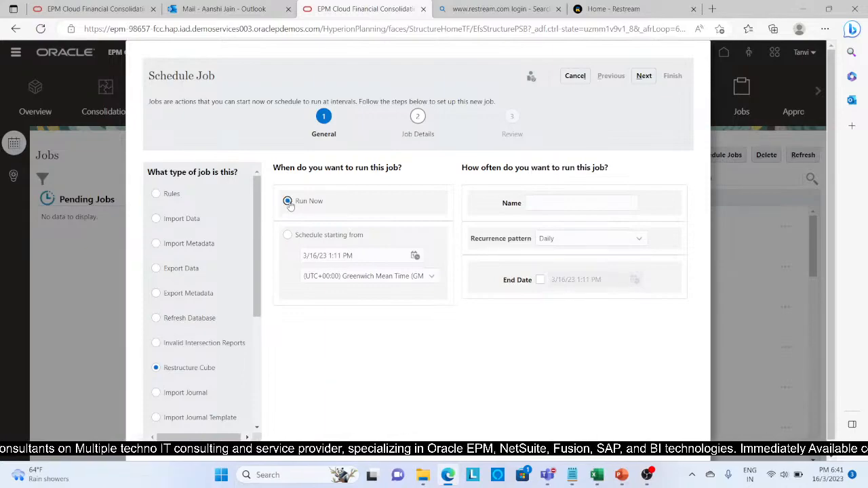
left_click(644, 77)
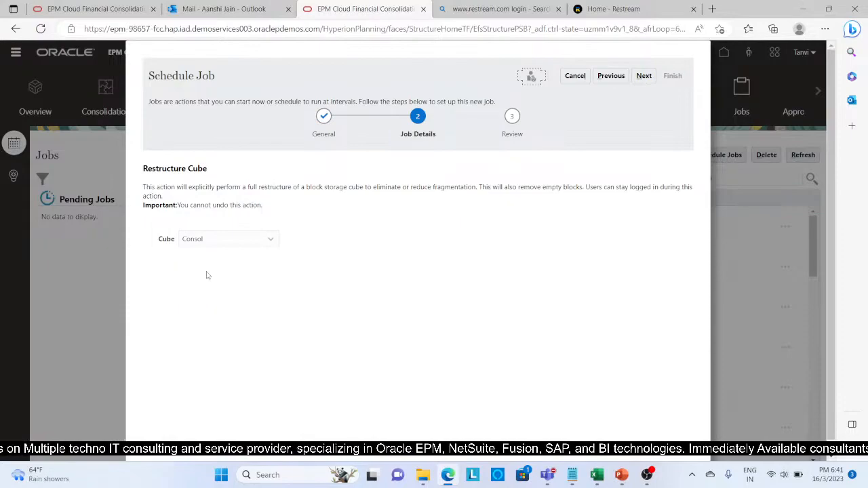
left_click(645, 76)
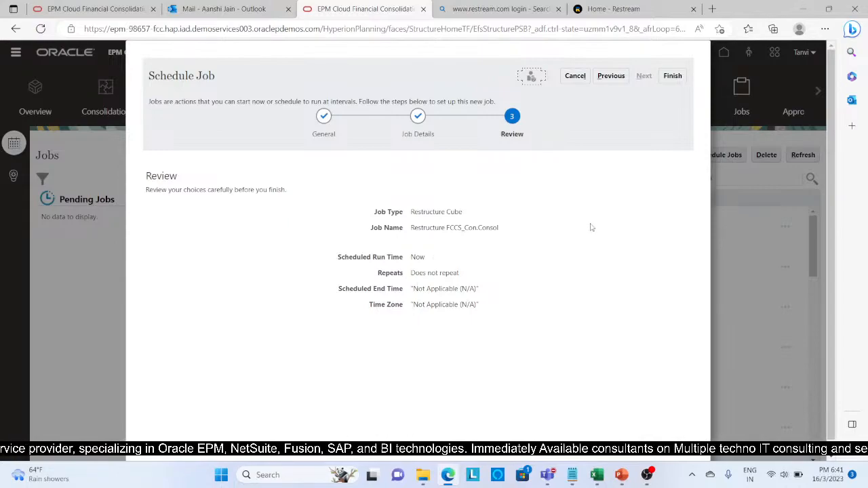
left_click(673, 76)
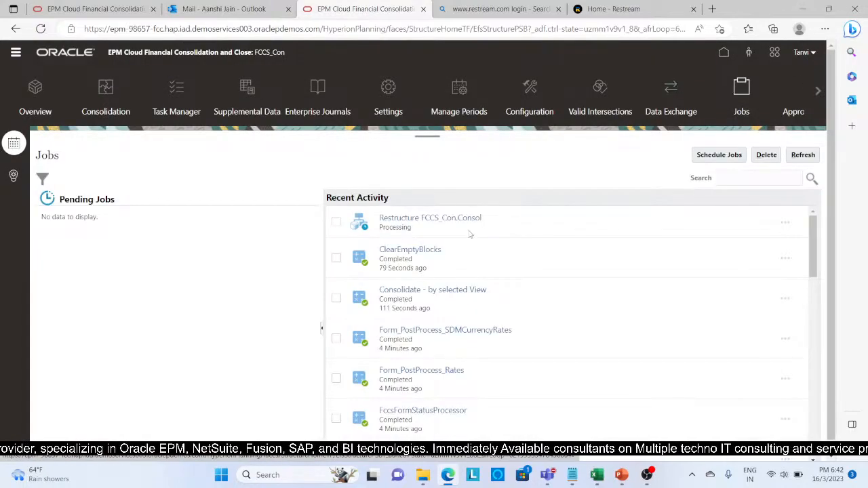
left_click(805, 157)
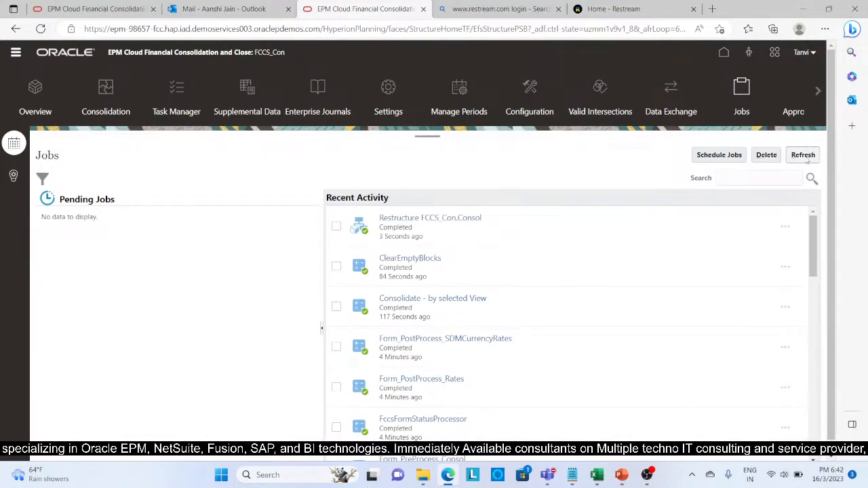
Create a database refresh from the application overview, enabled for all users before and after, and save it as a job named Job1.
left_click(35, 87)
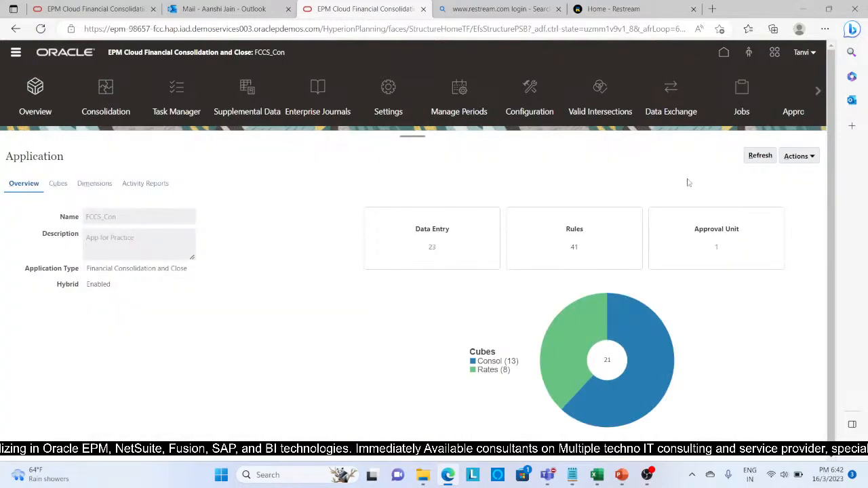
left_click(813, 157)
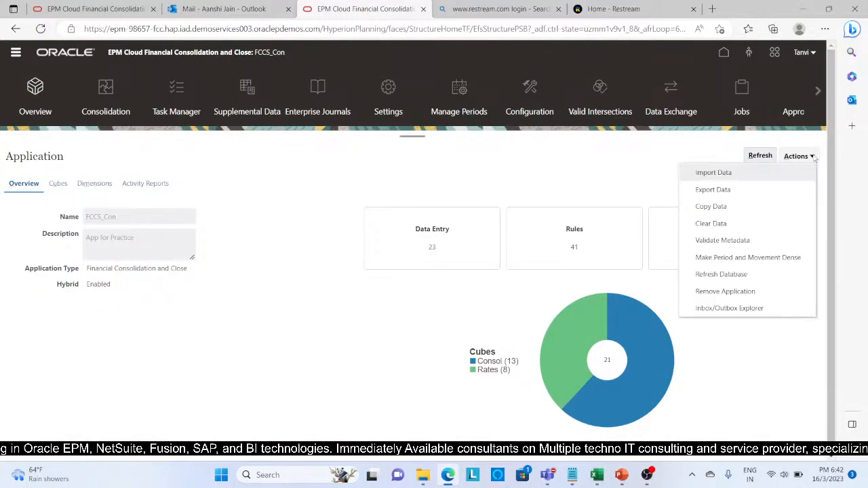
left_click(722, 274)
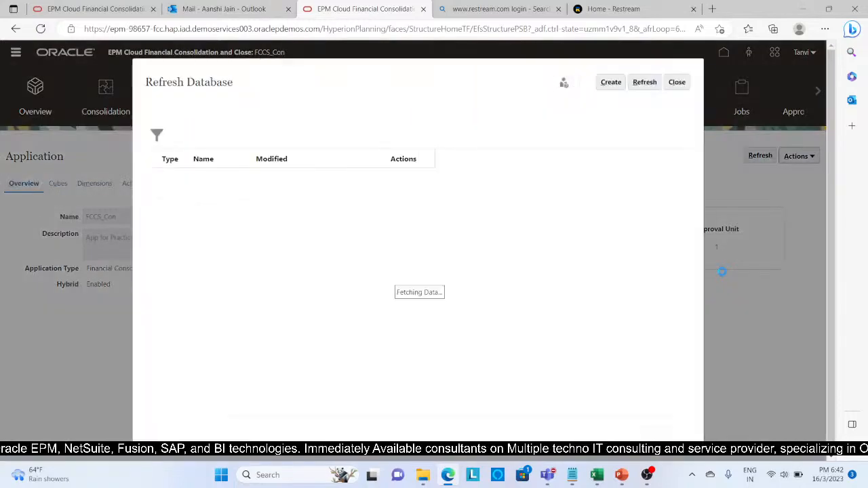
left_click(611, 83)
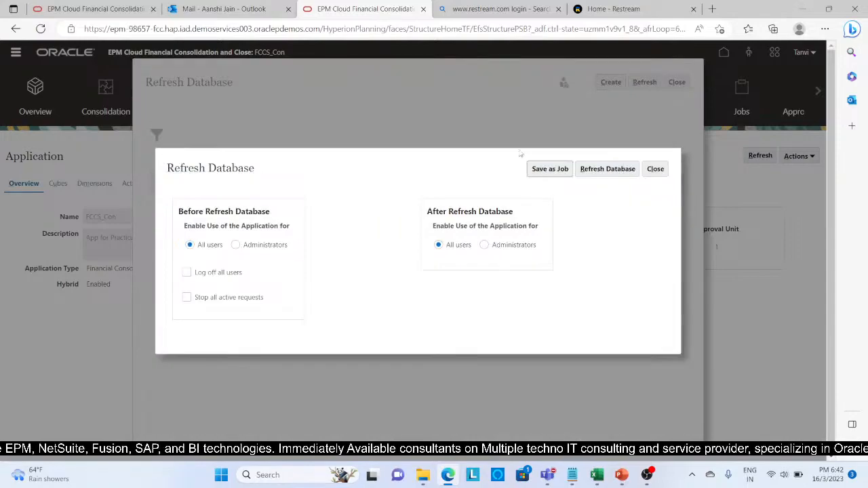
left_click(551, 170)
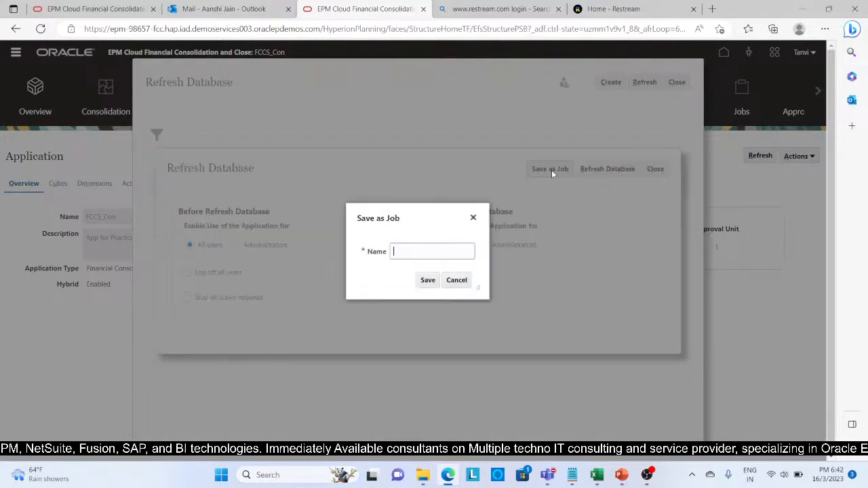
left_click(416, 251)
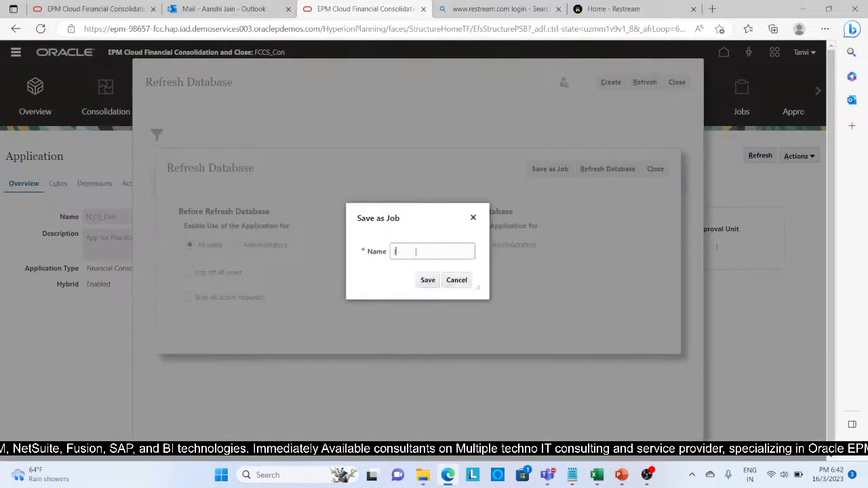
type("Job")
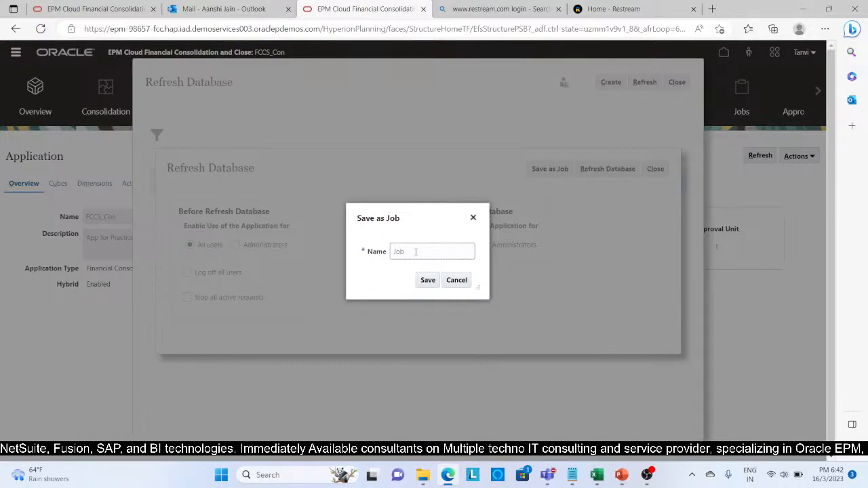
type("1")
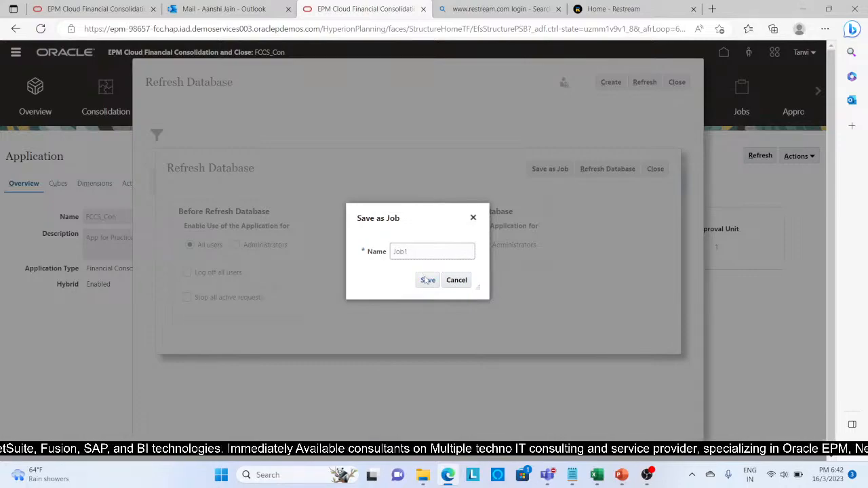
left_click(428, 280)
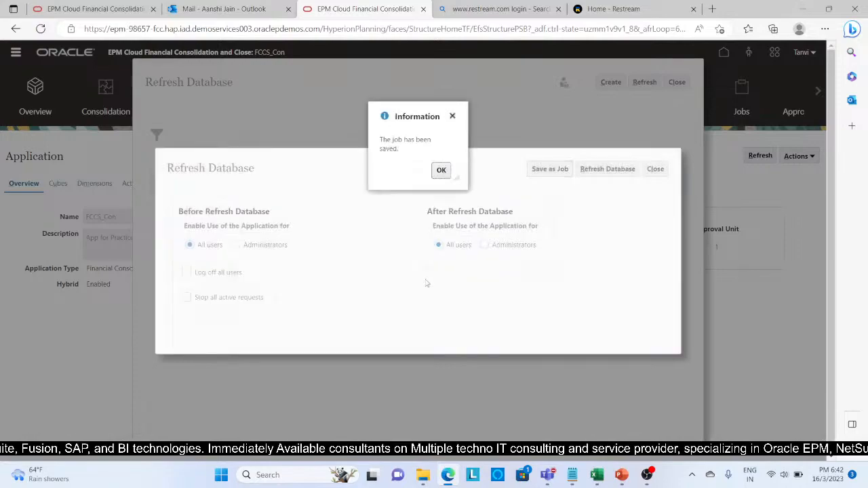
left_click(439, 172)
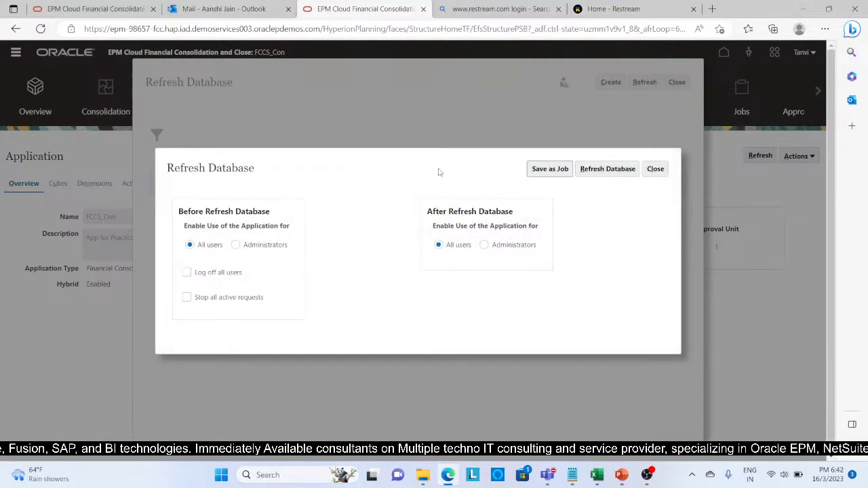
Refresh the application database, finish the cube refresh and close the Refresh Database dialogs.
left_click(615, 172)
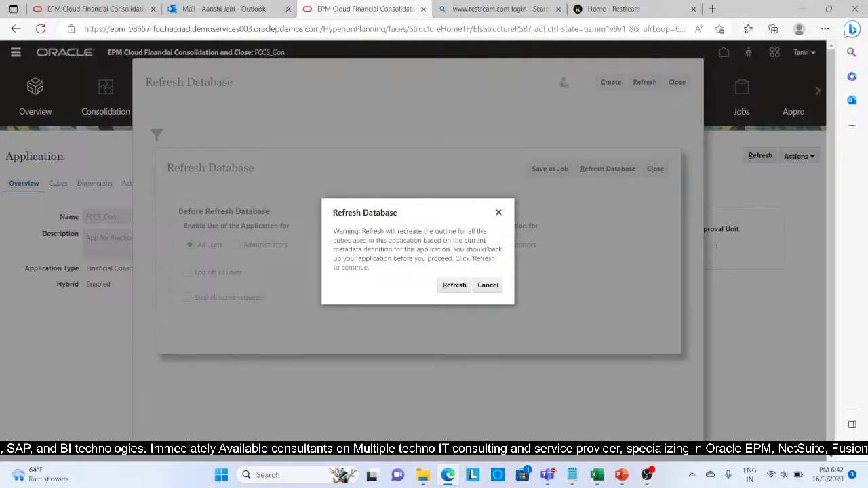
left_click(454, 287)
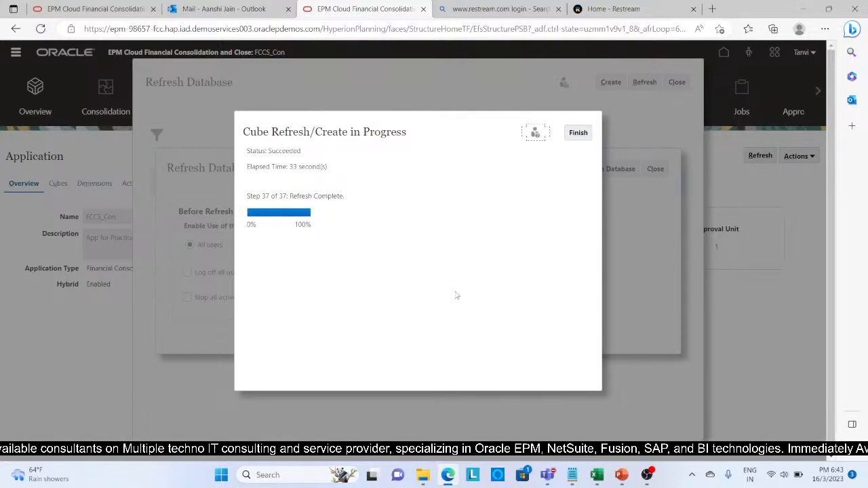
left_click(581, 132)
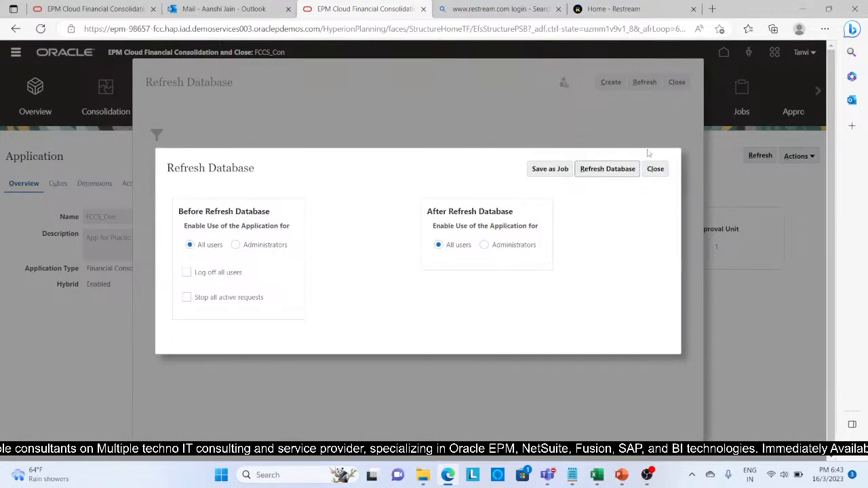
left_click(658, 169)
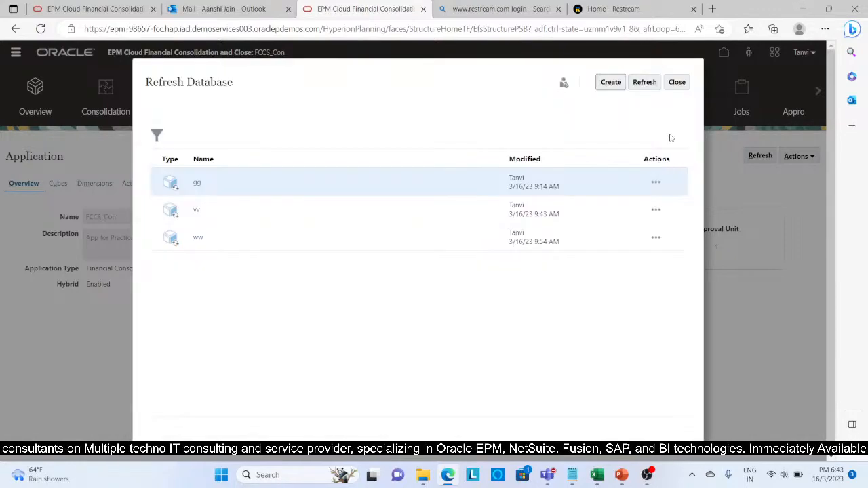
left_click(677, 83)
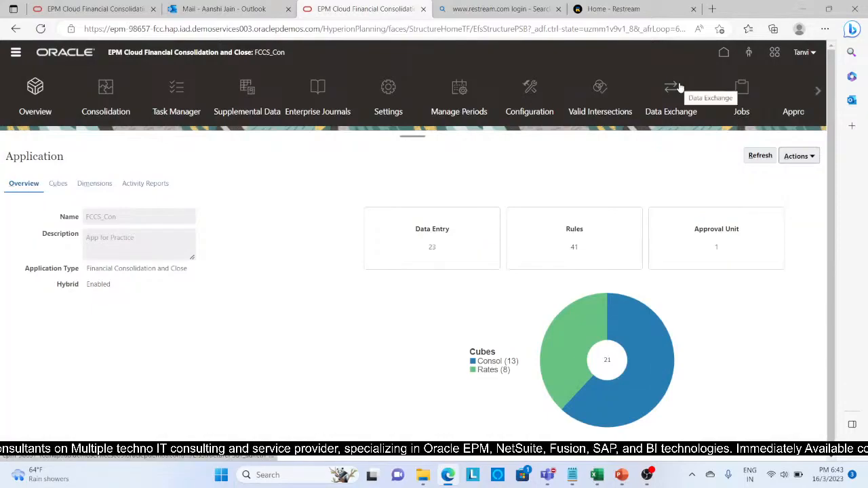
Switch to Excel and change the Movement member in cell B2 of the Control to date Output sheet to Closing Balance.
left_click(597, 481)
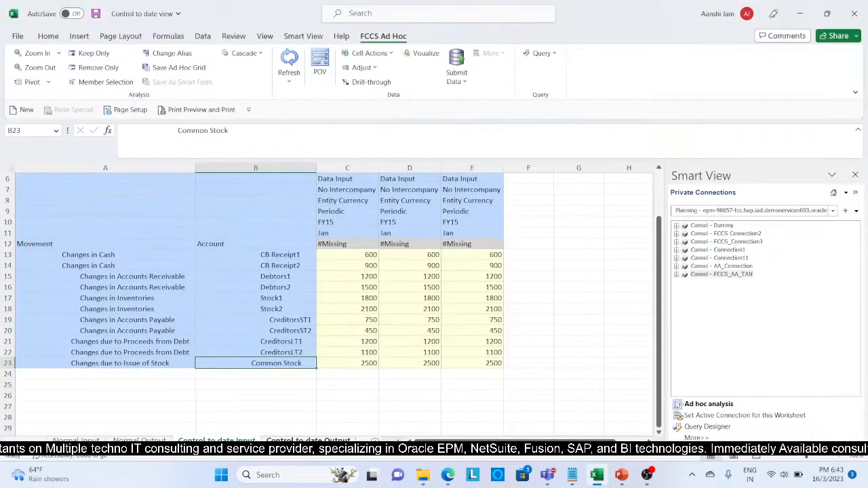
left_click(308, 442)
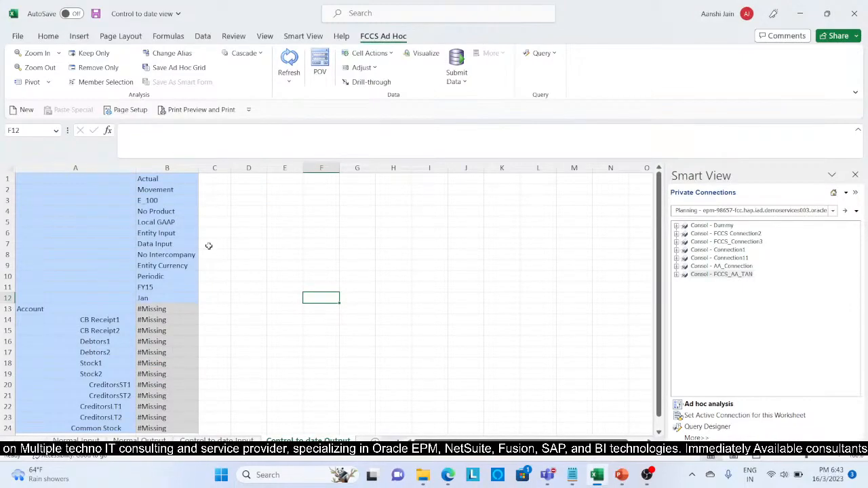
left_click(177, 188)
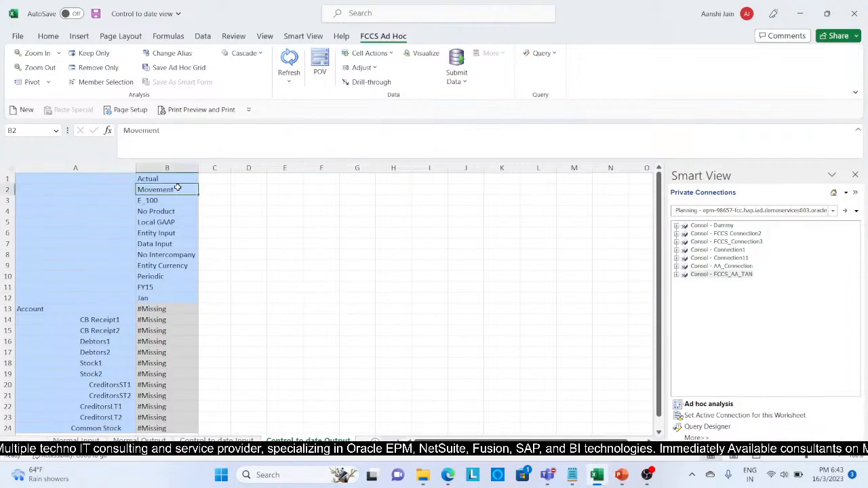
type("C")
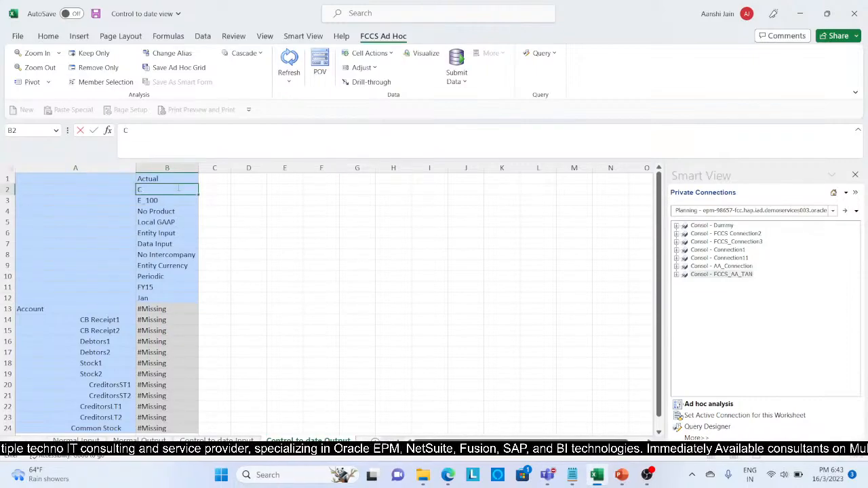
type("losing")
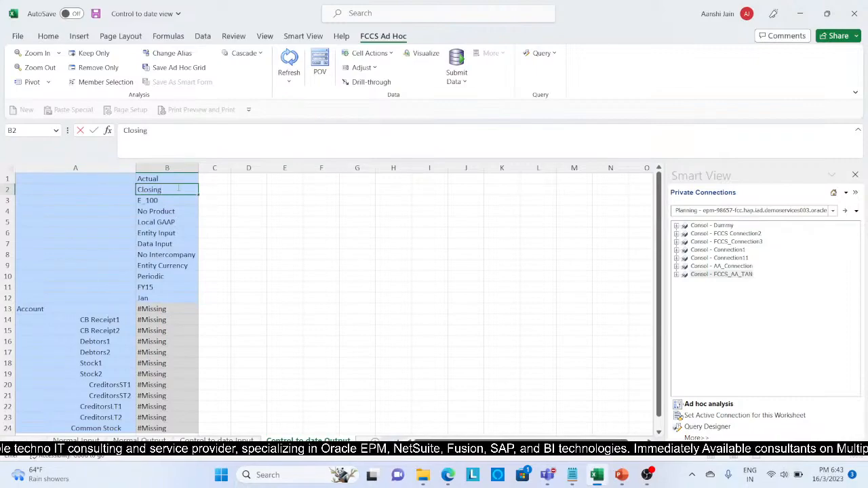
type(" Balance")
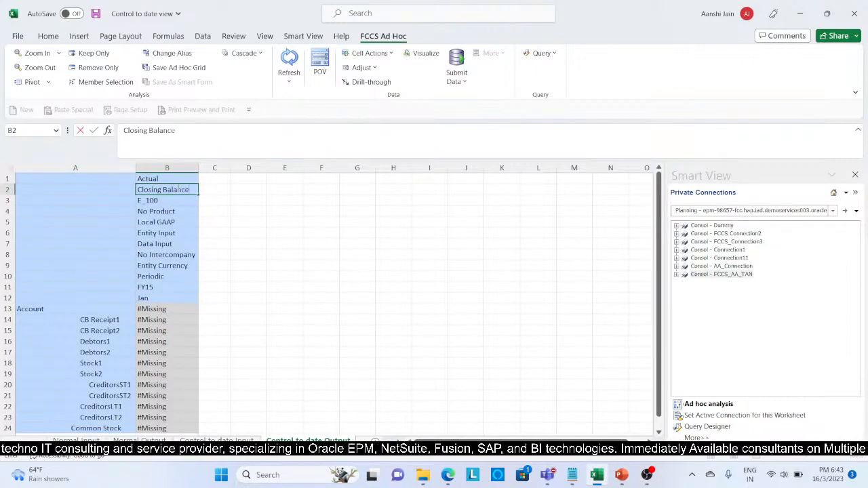
key("Return")
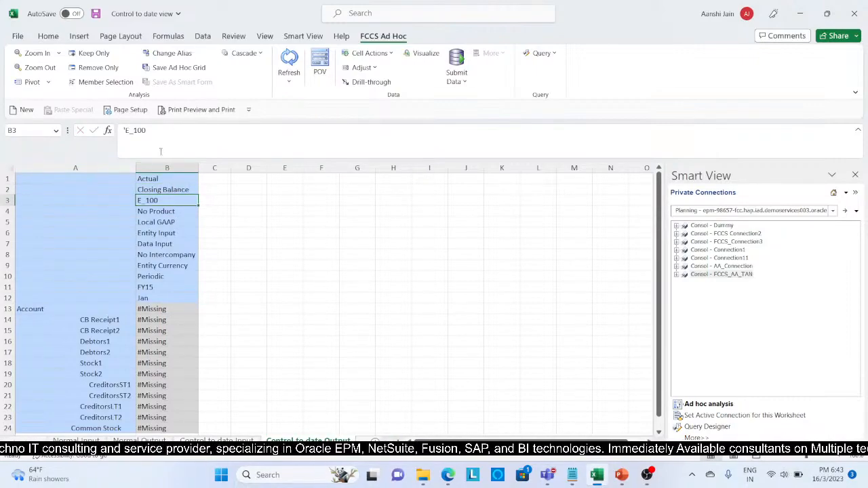
Re-enter E_100 as the entity member in cell B3.
left_click(158, 138)
key("BackSpace")
key("BackSpace")
key("BackSpace")
key("BackSpace")
key("BackSpace")
key("BackSpace")
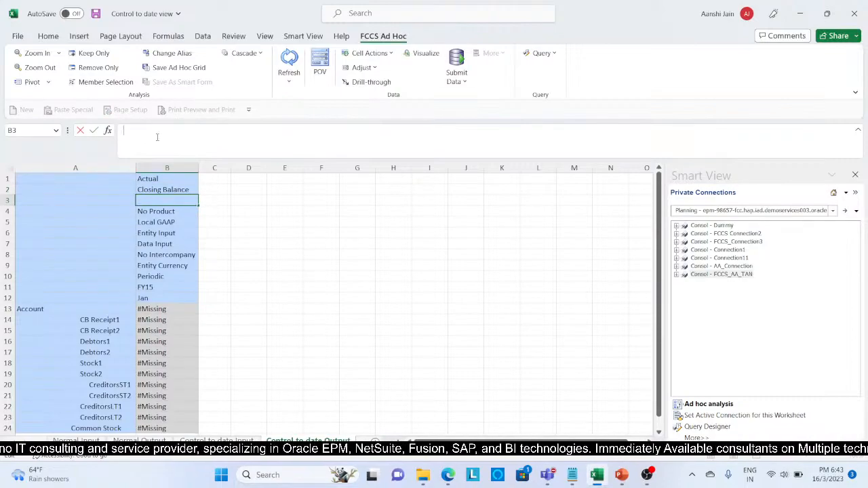
type("E_")
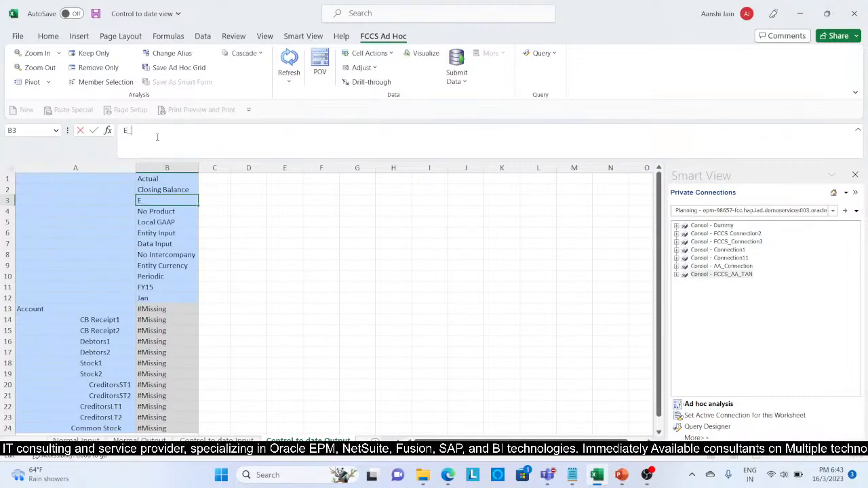
type("100")
key("Return")
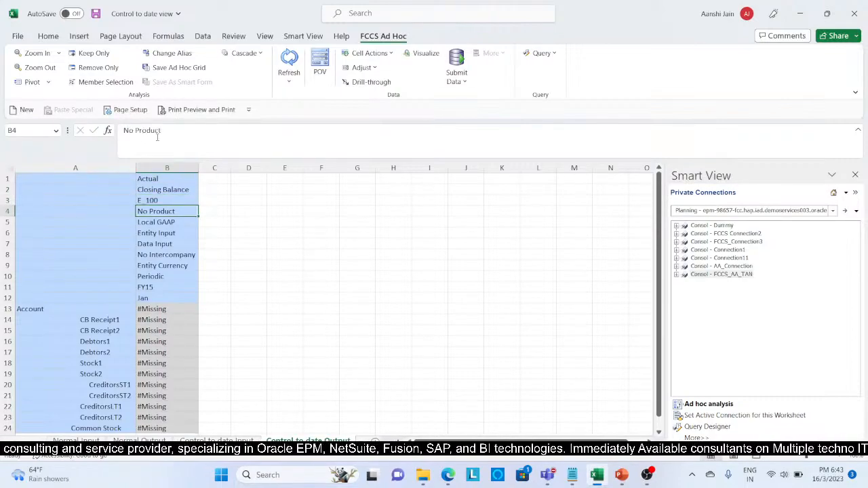
Change the Entity Input member in cell B6 to Entity Total.
left_click(176, 225)
left_click(177, 234)
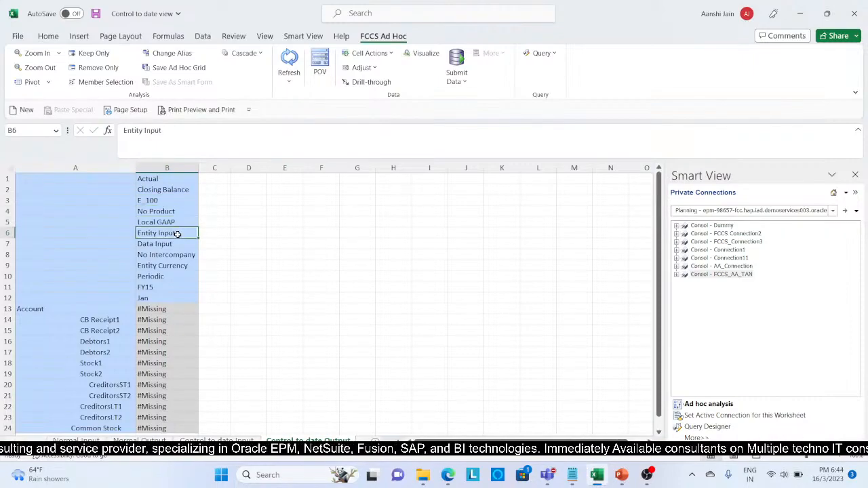
left_click(180, 135)
key("BackSpace")
key("BackSpace")
key("BackSpace")
key("BackSpace")
key("BackSpace")
key("BackSpace")
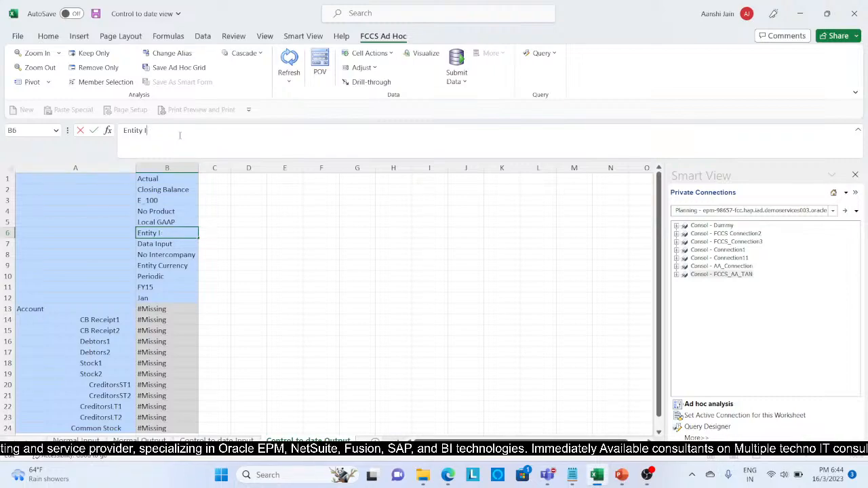
type("Total")
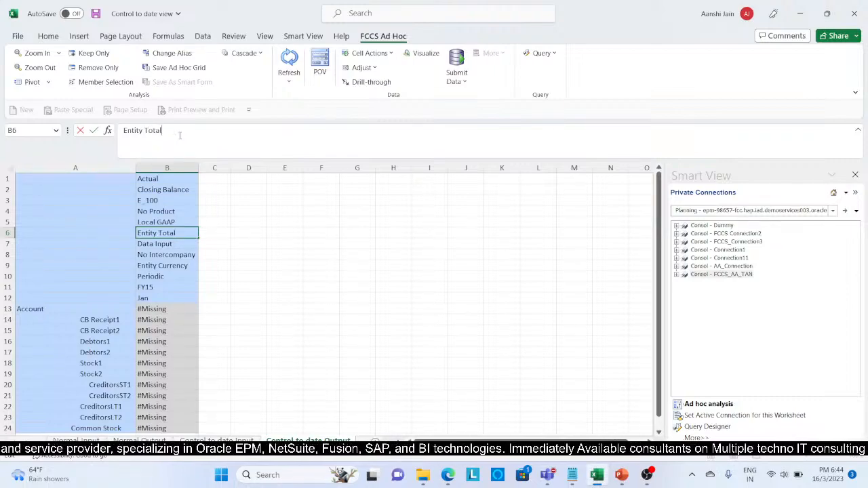
key("Return")
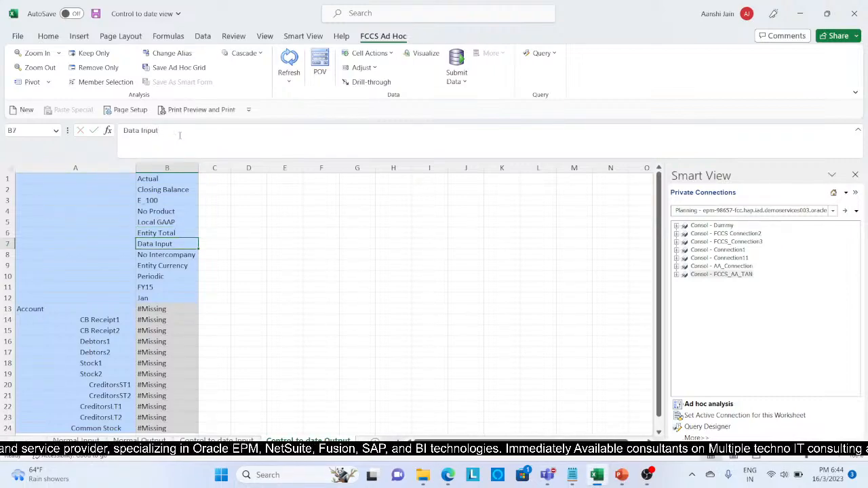
Change the Data Input member in cell B7 to Total Data Source.
left_click(180, 135)
key("BackSpace")
key("BackSpace")
key("BackSpace")
key("BackSpace")
key("BackSpace")
key("BackSpace")
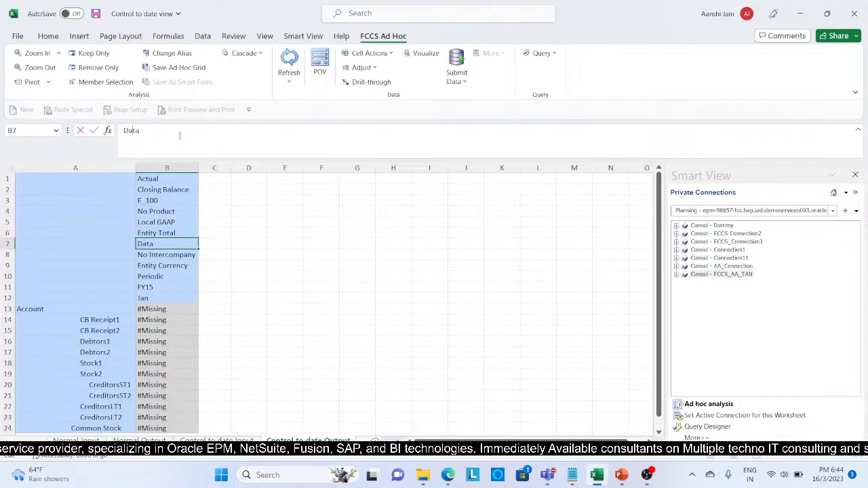
key("Home")
type("Total Data")
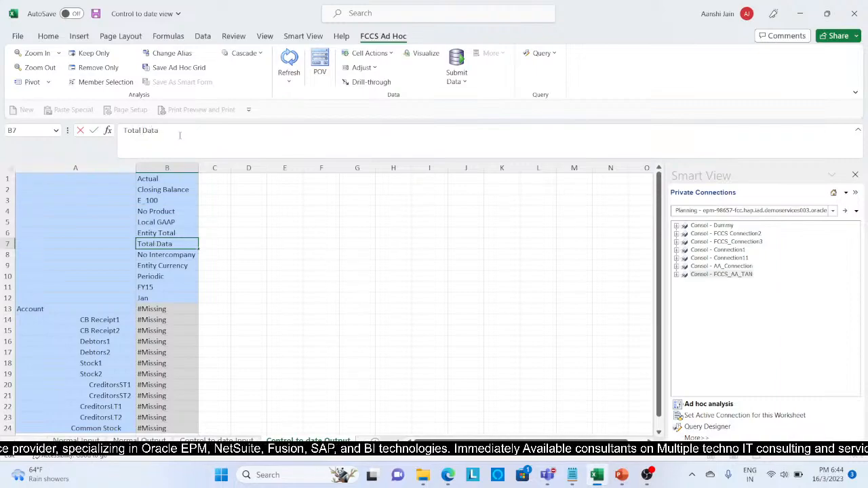
type(" Source")
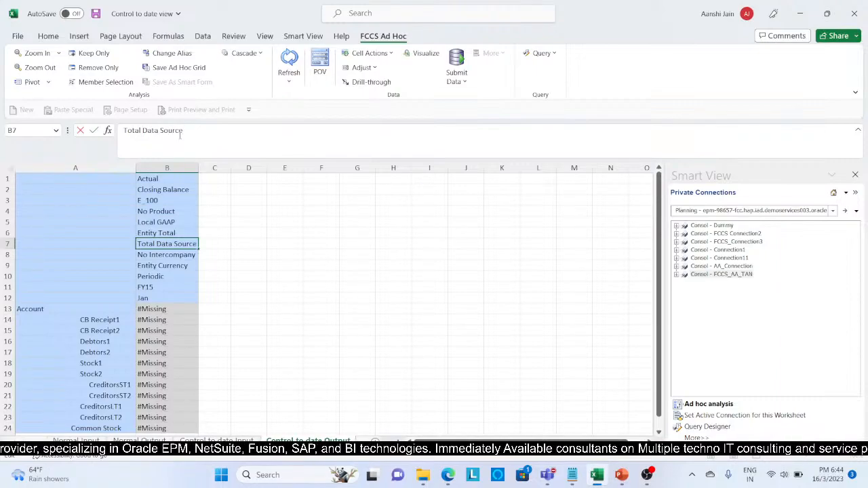
key("Return")
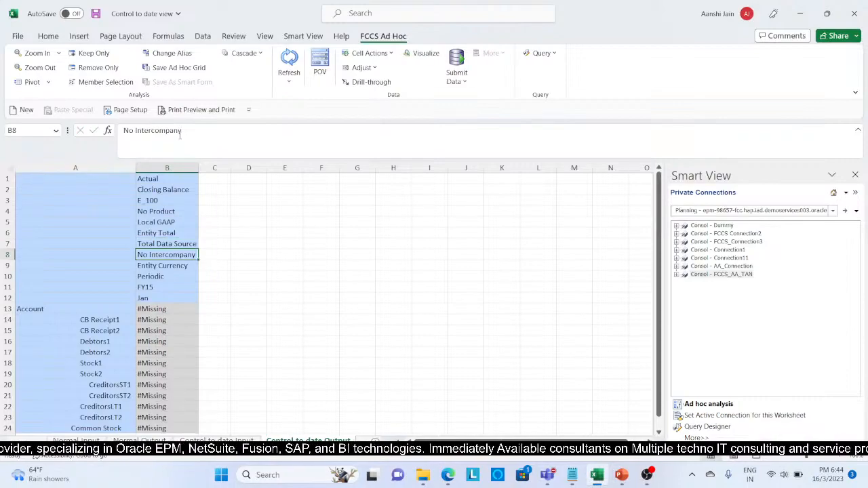
Change the No Intercompany member in cell B8 to Intercompany Top.
left_click(134, 130)
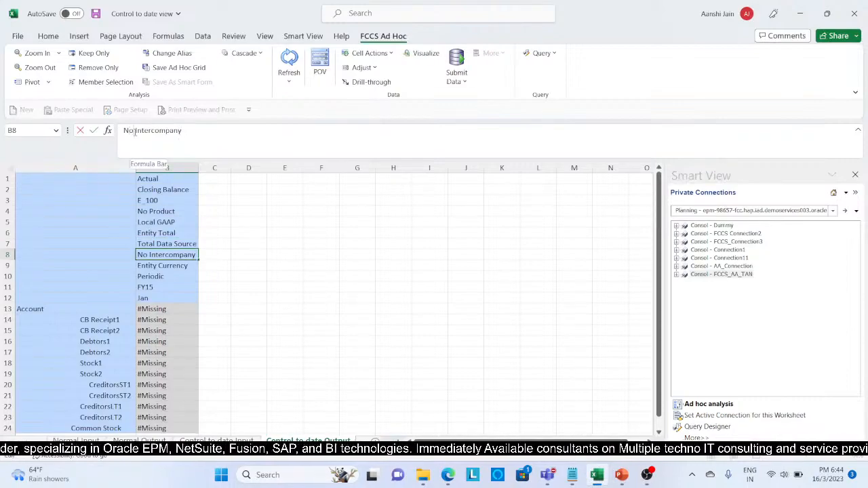
key("BackSpace")
key("BackSpace")
key("BackSpace")
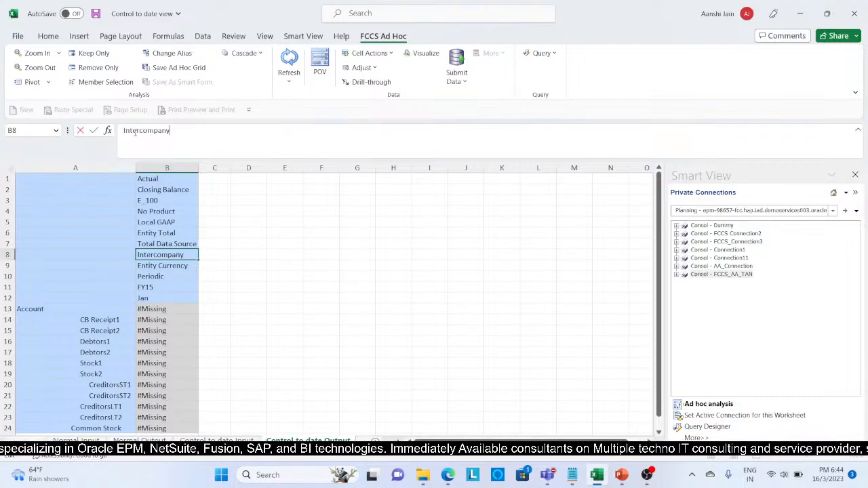
type("Top")
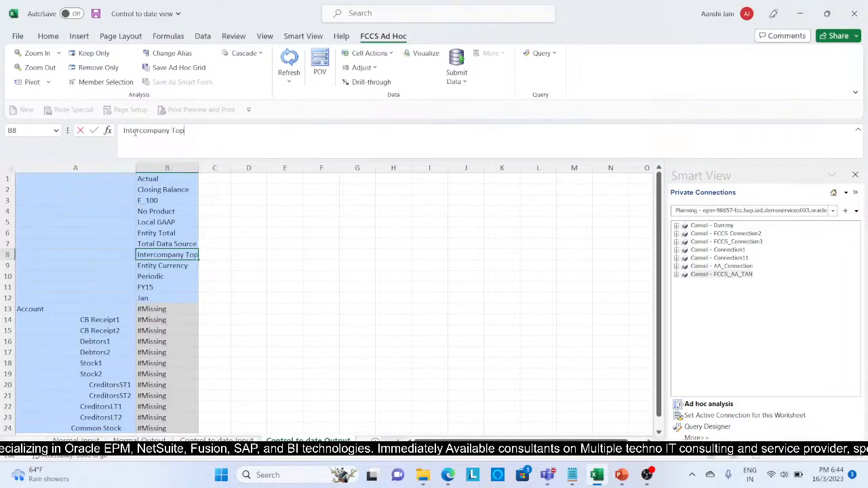
key("Return")
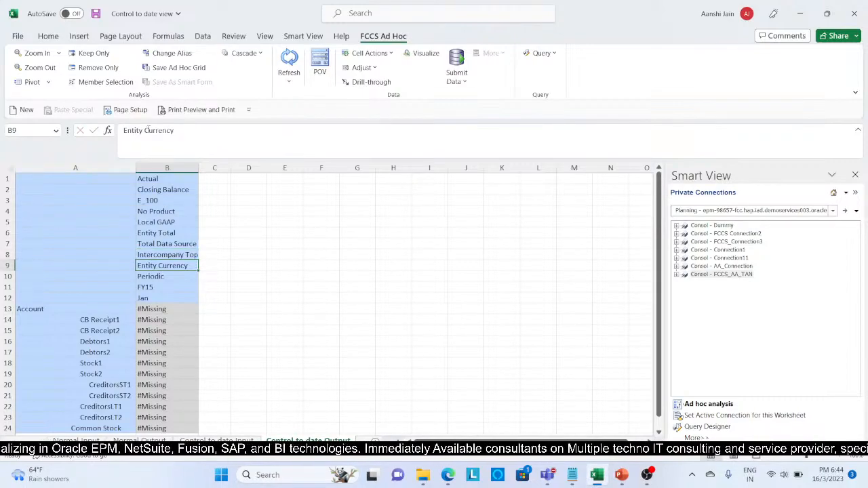
Change the Entity Currency member in cell B9 to Parent Currency.
left_click(146, 130)
key("BackSpace")
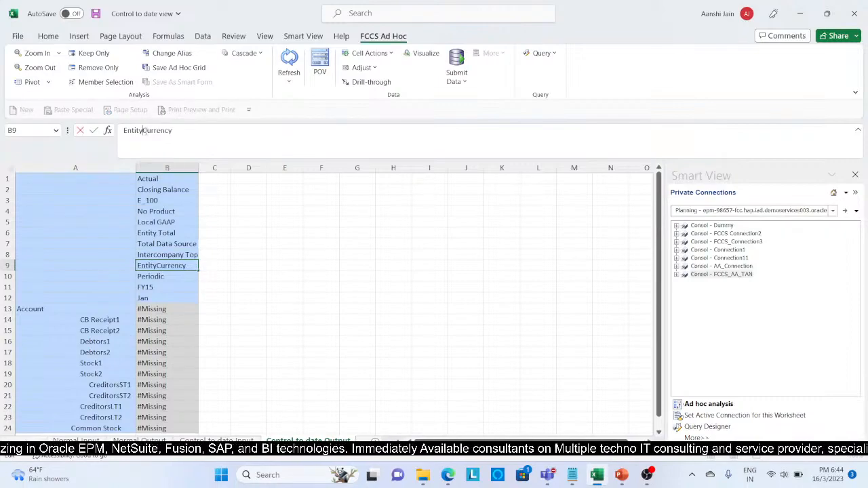
key("BackSpace")
key("BackSpace")
key("BackSpace")
key("BackSpace")
key("BackSpace")
key("BackSpace")
type("Parent")
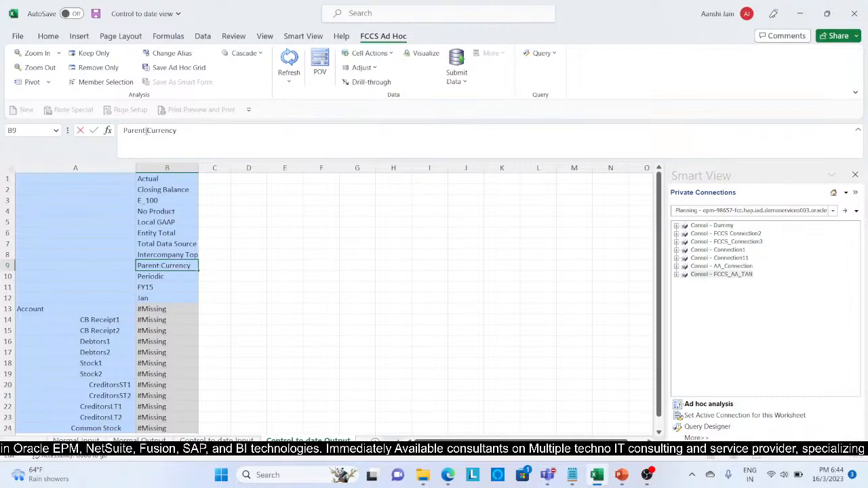
key("Return")
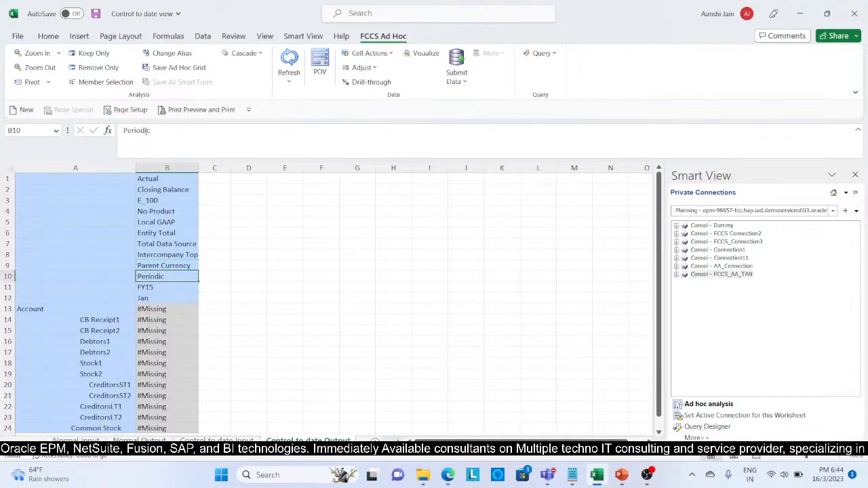
Refresh the ad hoc grid and review the retrieved account balances for the new members.
key("Return")
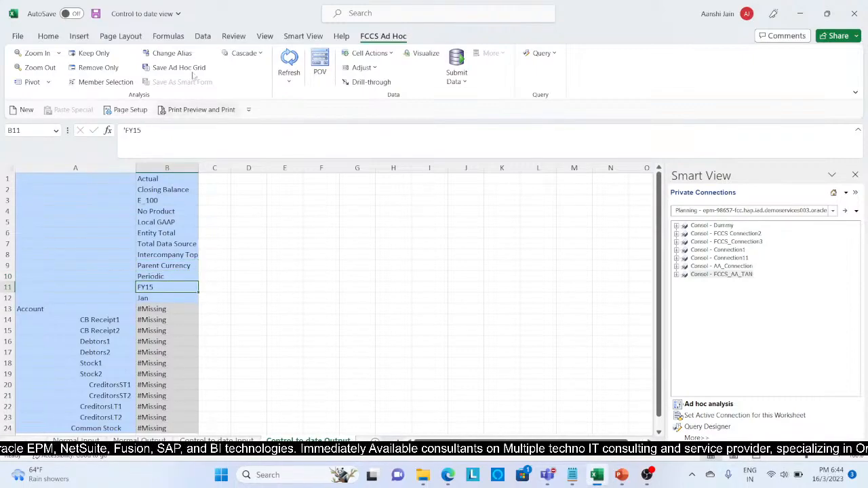
left_click(290, 60)
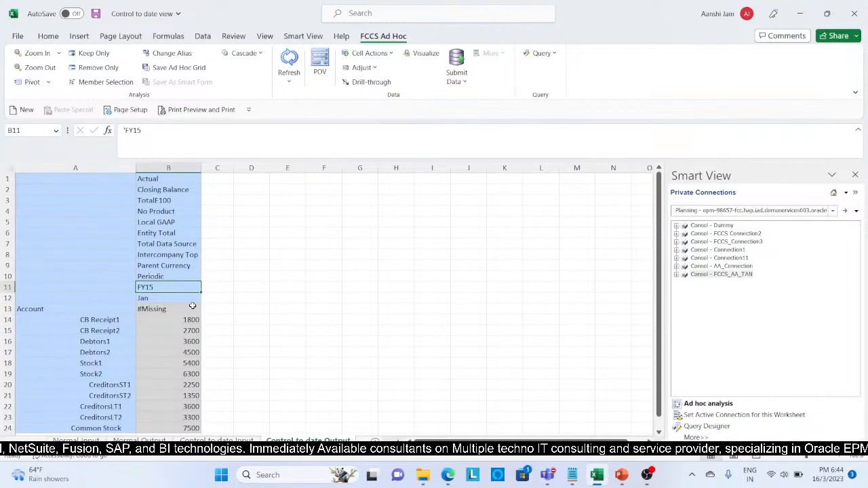
scroll(183, 339, "down", 3)
scroll(183, 339, "up", 3)
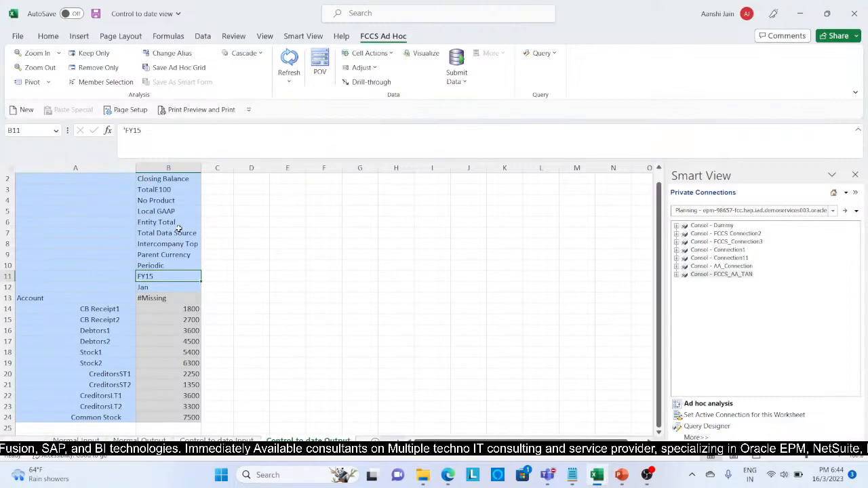
left_click(175, 180)
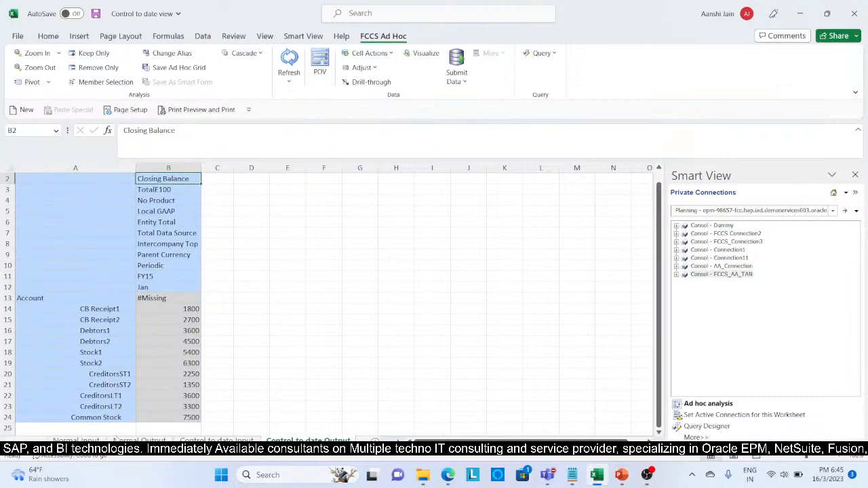
Compare the view members in row 9 and their account amounts between the Normal Input and Normal Output sheets.
left_click(140, 440)
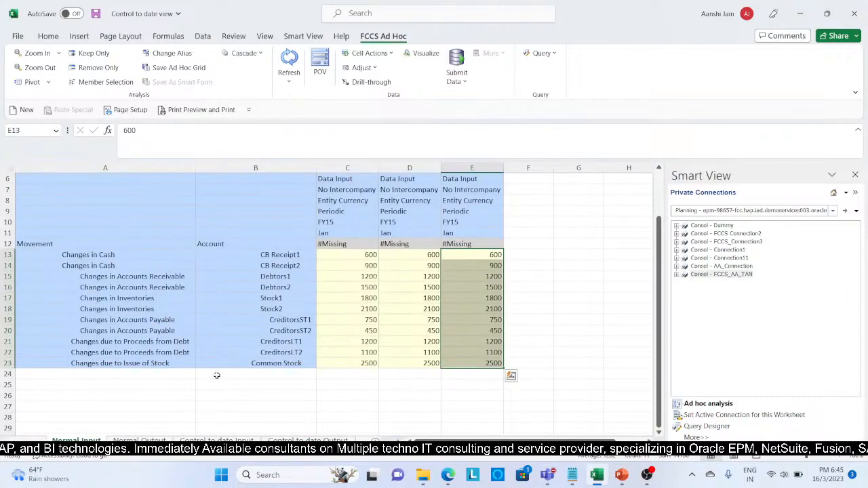
left_click(139, 440)
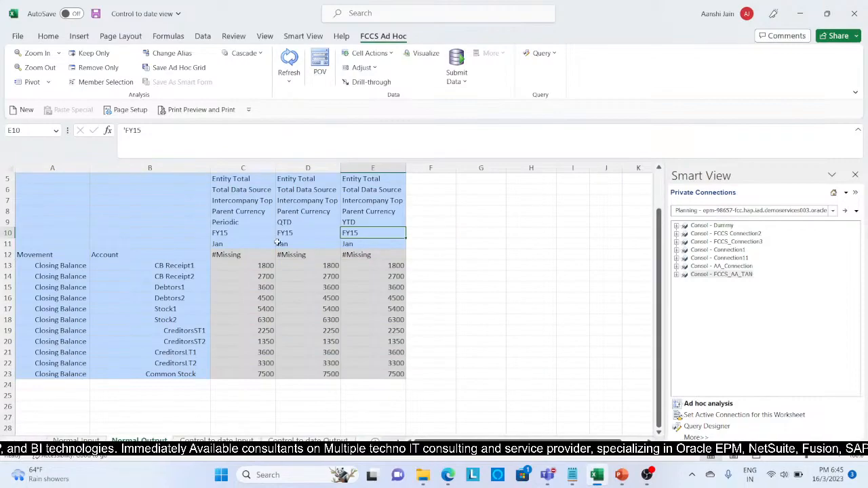
left_click(298, 225)
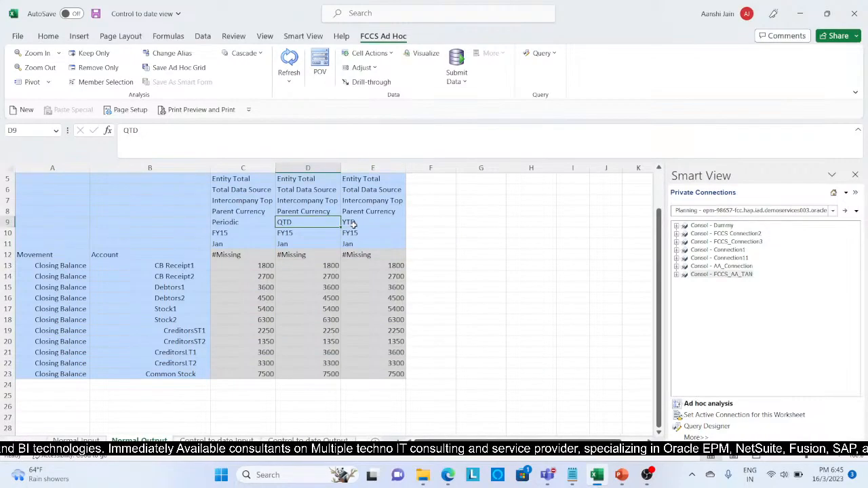
left_click(351, 225)
left_click(251, 226)
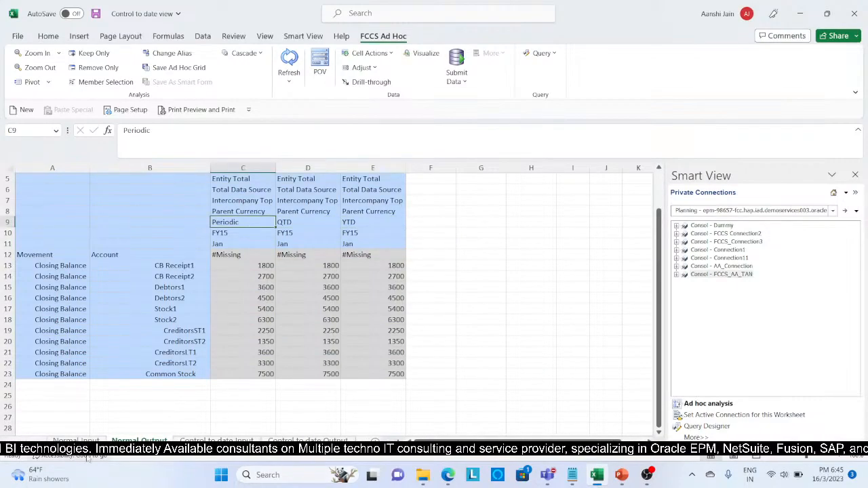
key("ctrl+Page_Up")
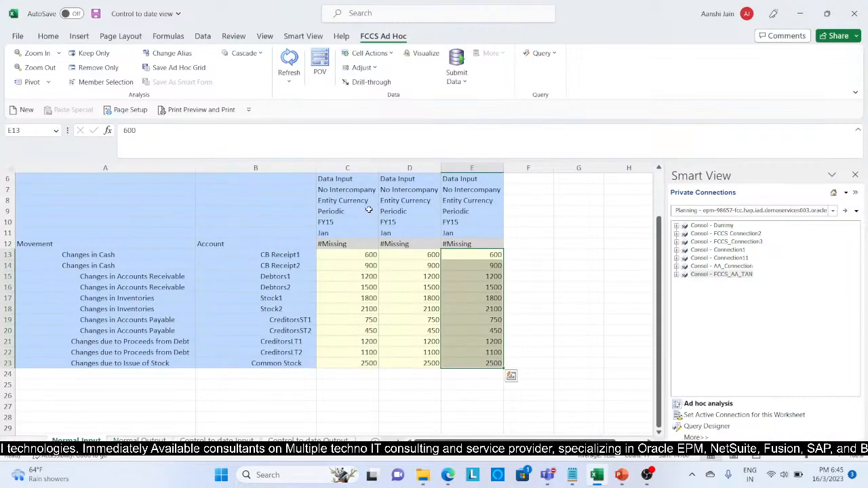
key("Right")
key("Right")
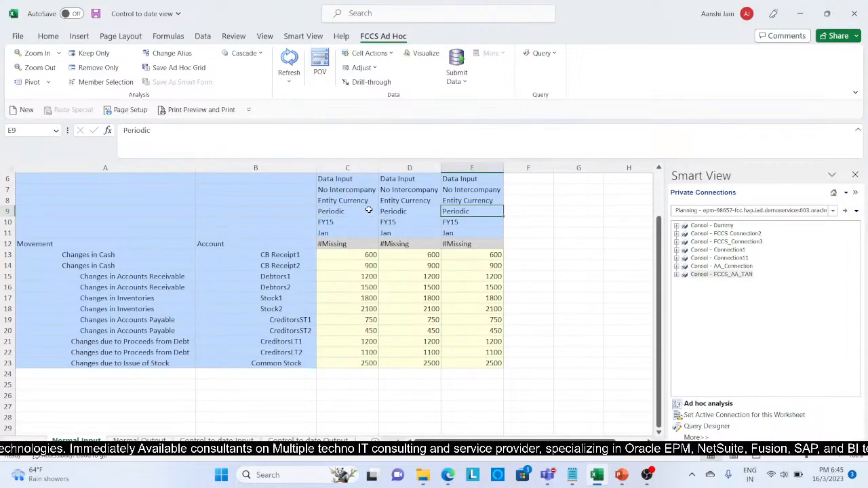
left_click(139, 441)
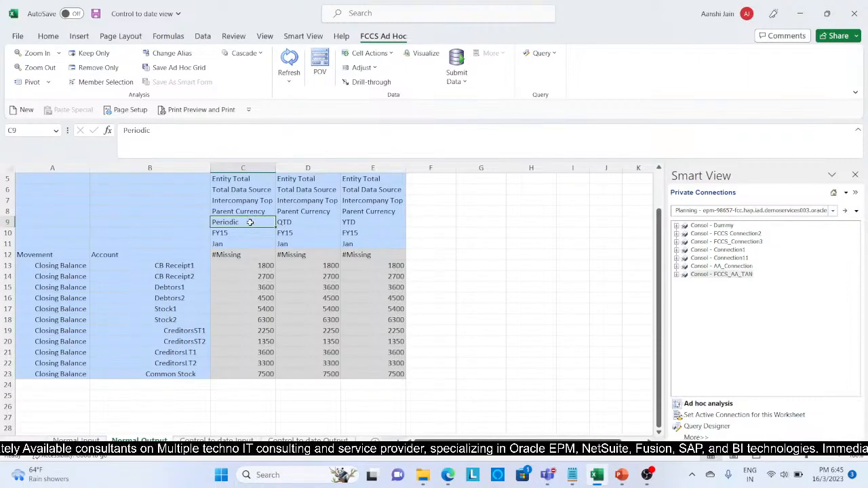
key("Right")
key("Right")
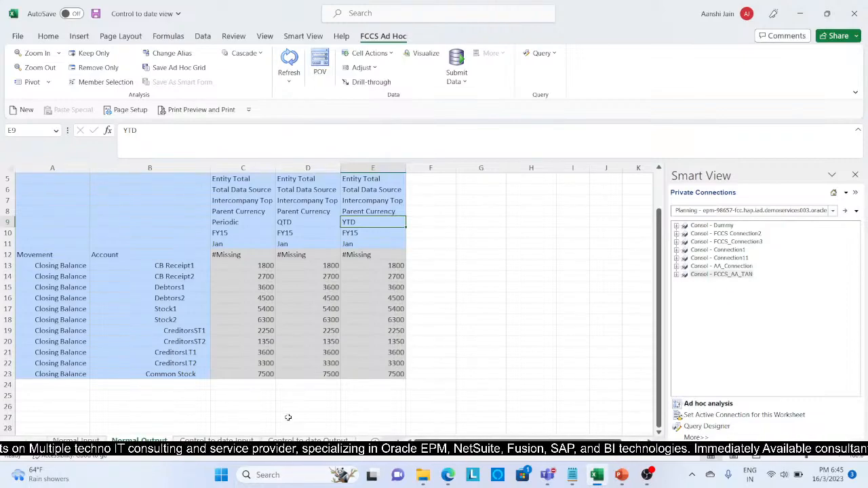
On the Control to date Output sheet, copy the header members in B2:B12 into columns C to E and fit column C's width.
left_click(308, 440)
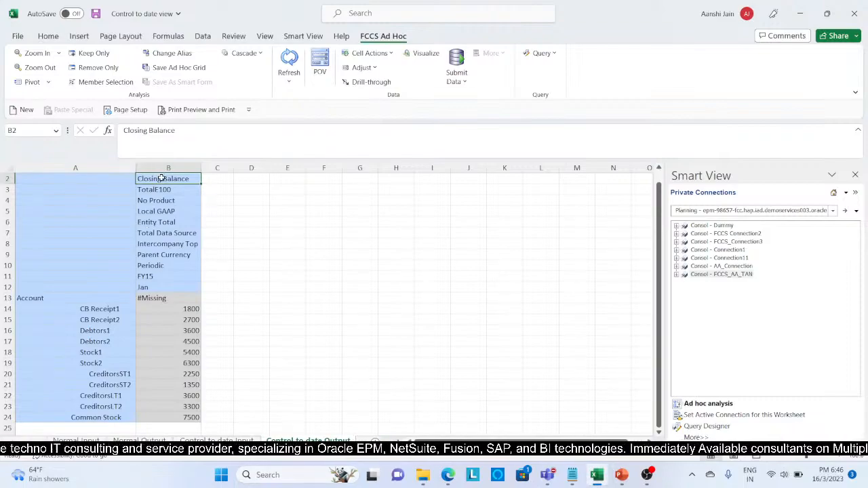
key("shift+Down")
key("shift+Down")
key("shift+Down")
key("shift+Down")
key("shift+Down")
key("shift+Down")
key("shift+Down")
key("shift+Down")
key("shift+Down")
key("shift+Down")
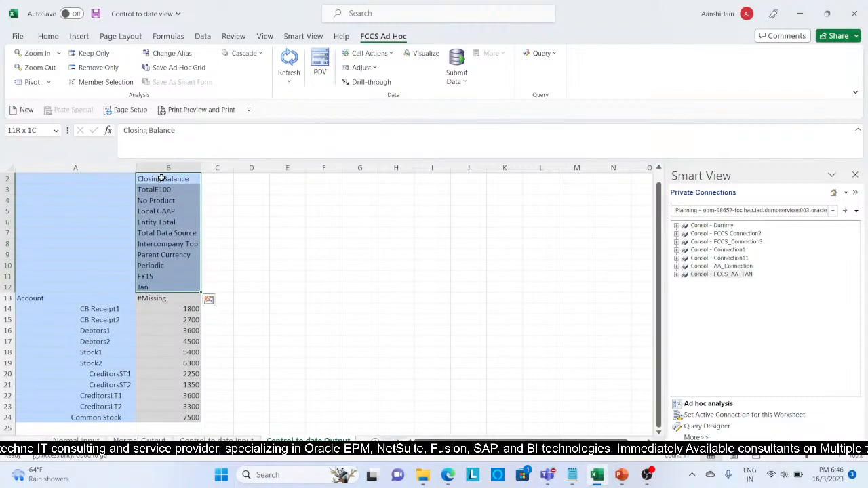
key("ctrl+c")
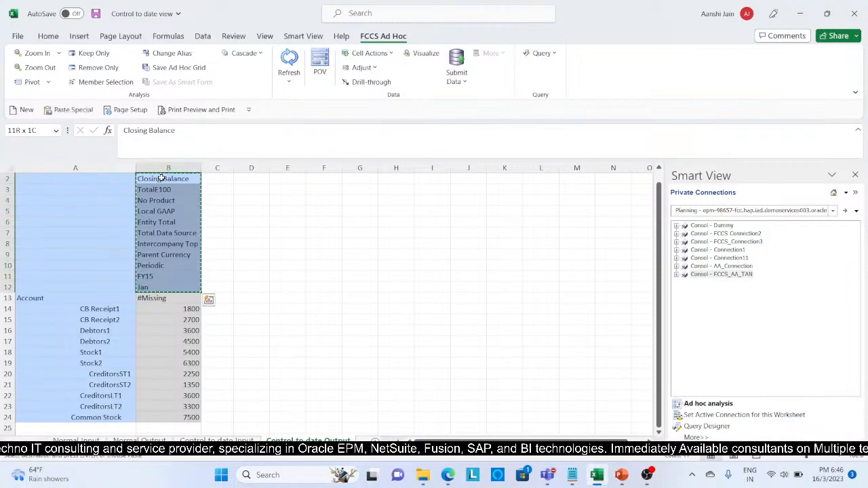
left_click(213, 177)
key("shift+Right")
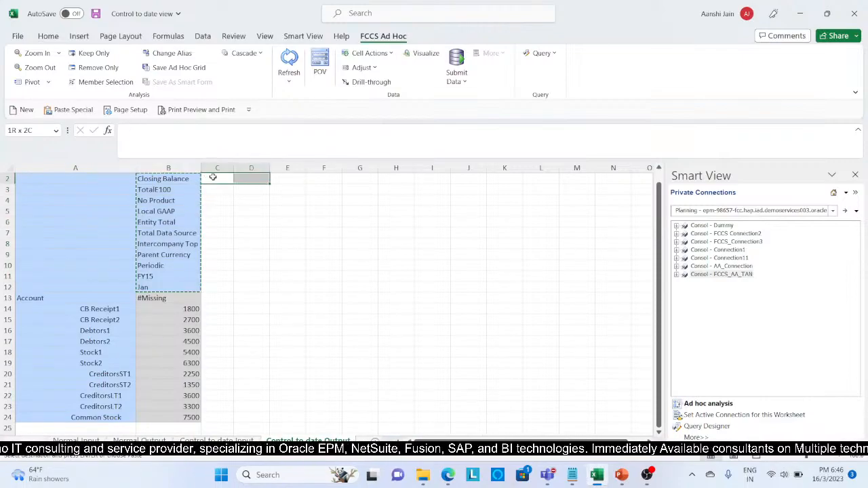
key("shift+Right")
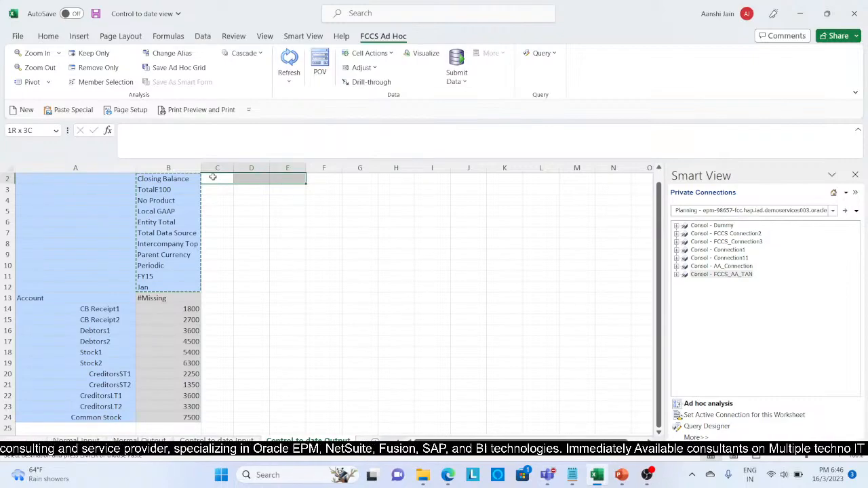
key("ctrl+v")
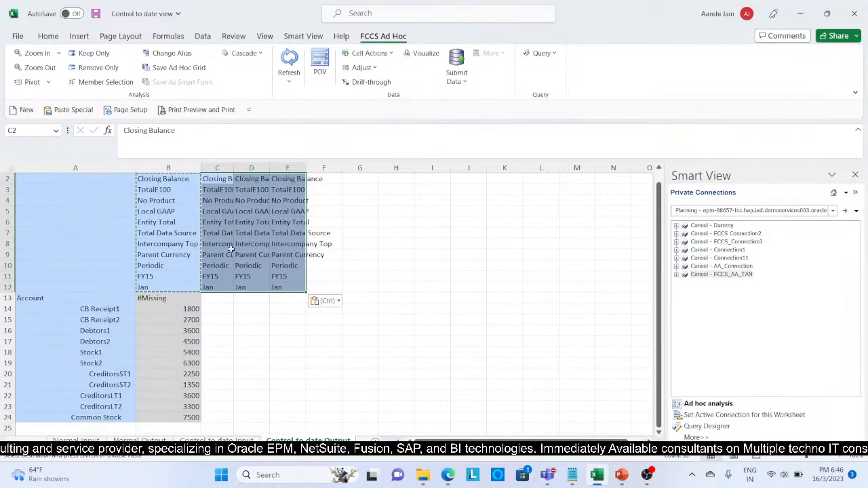
key("Escape")
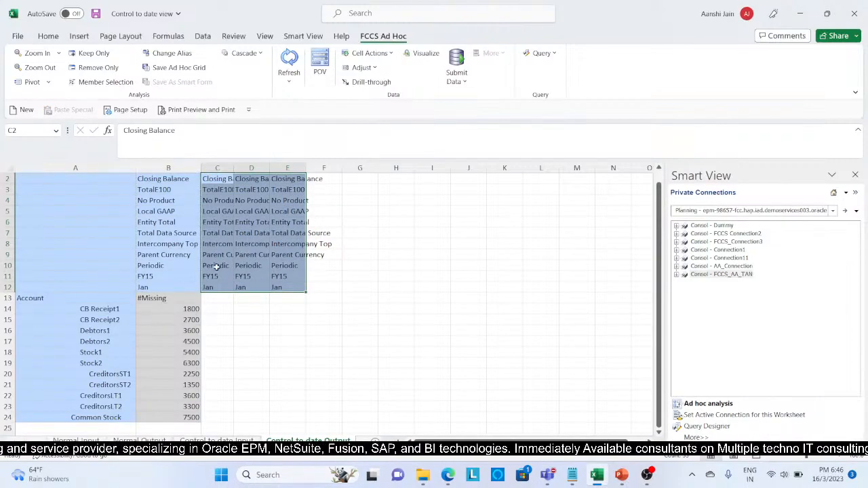
left_click(315, 329)
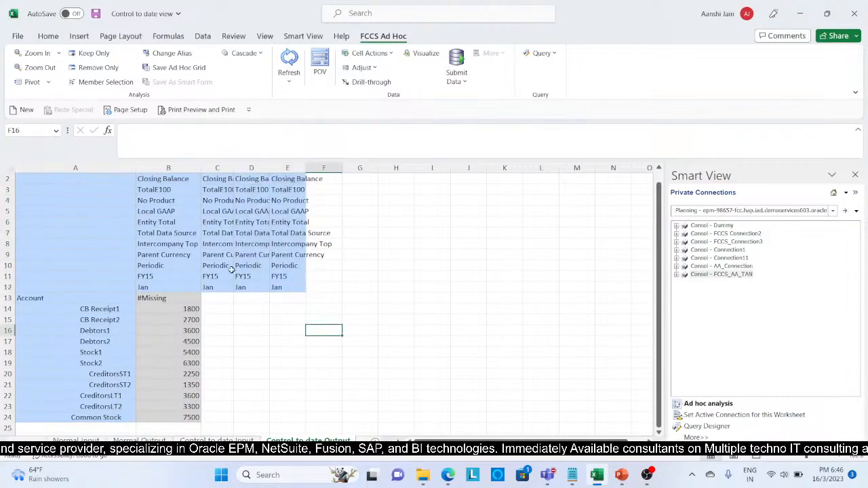
double_click(233, 168)
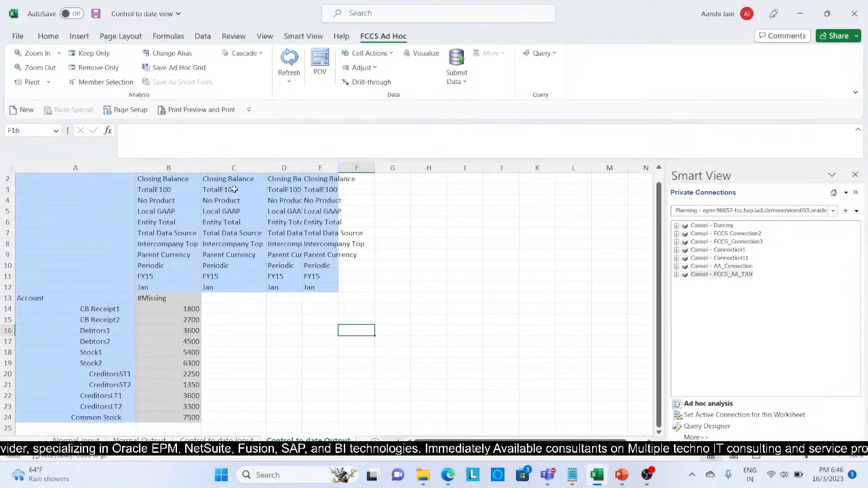
Set the view member in C10 to QTD and in D10 to YTD, and remove the surplus member headers in column E.
left_click(224, 267)
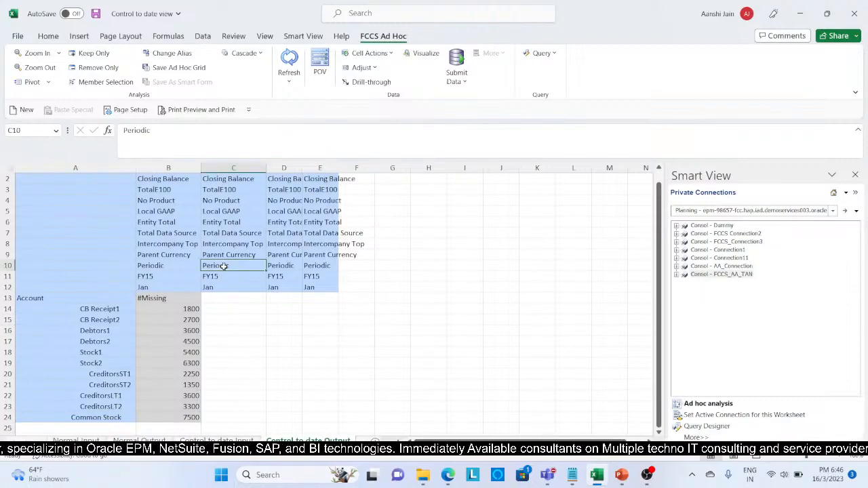
type("QTD")
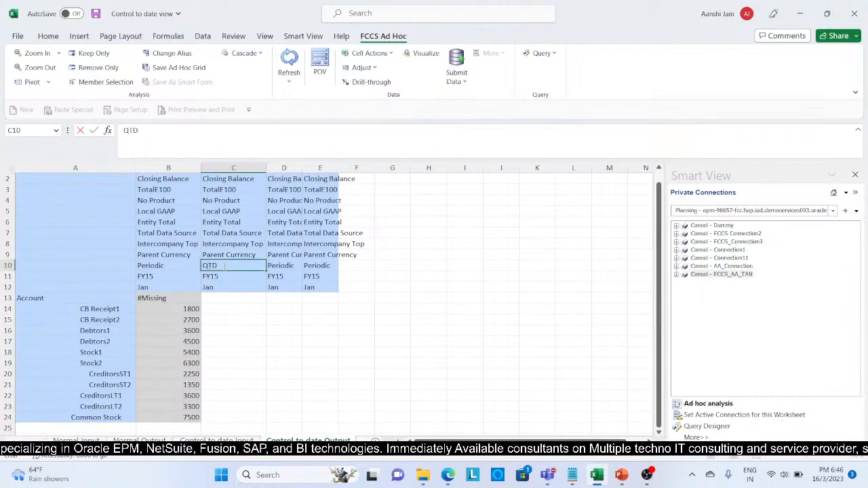
left_click(276, 266)
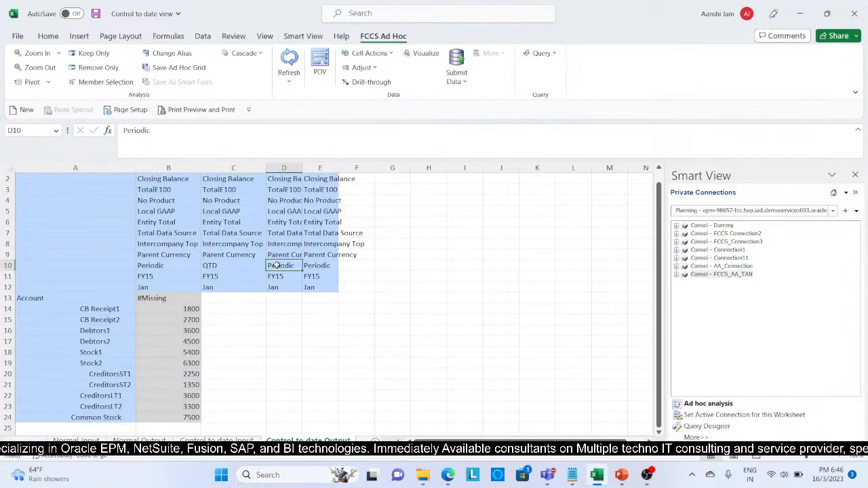
type("YTD")
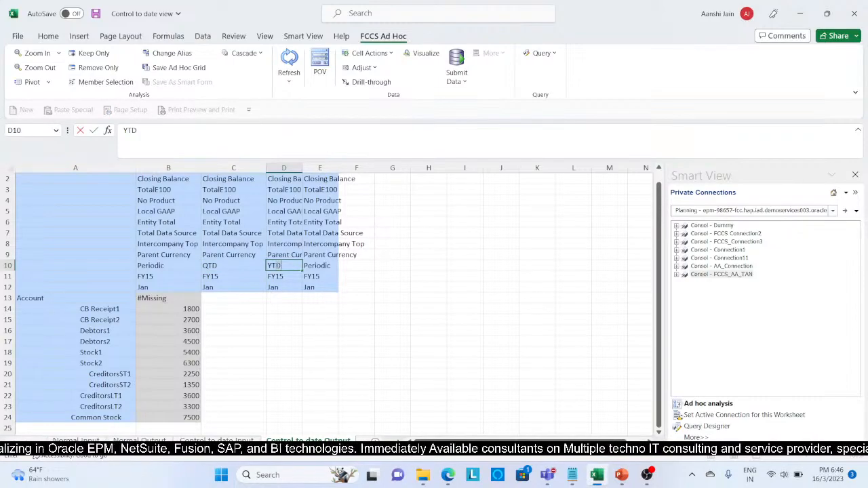
left_click(424, 257)
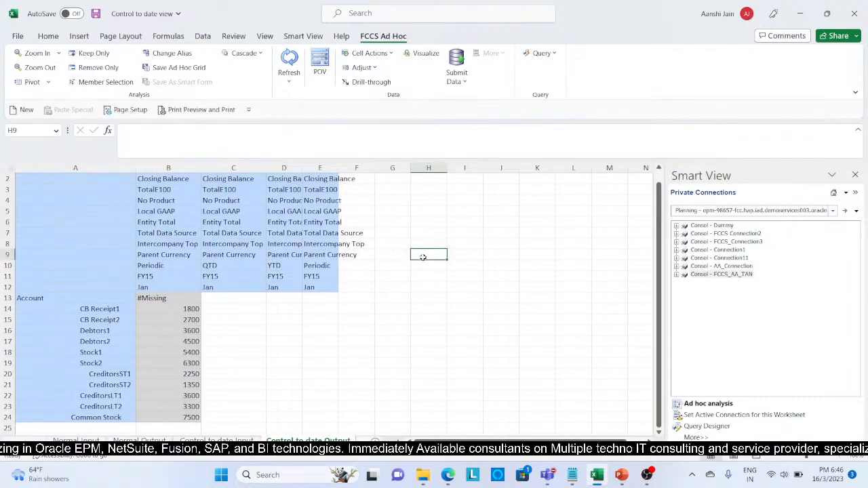
left_click(320, 167)
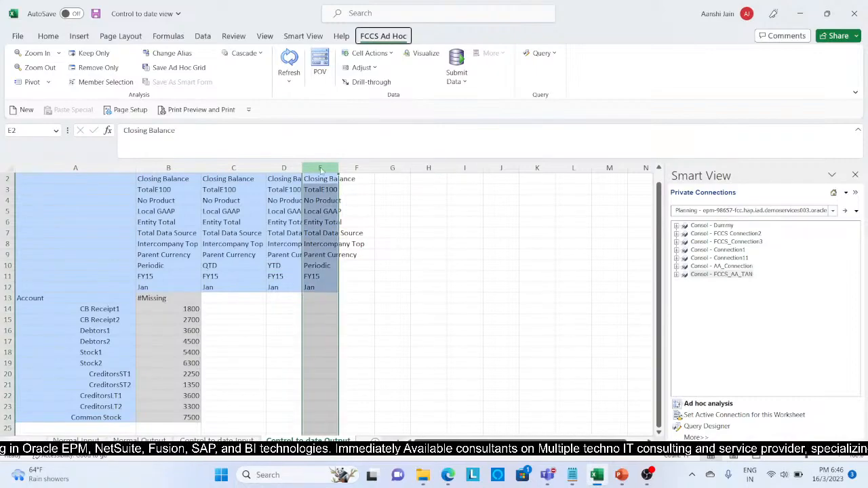
left_click(412, 239)
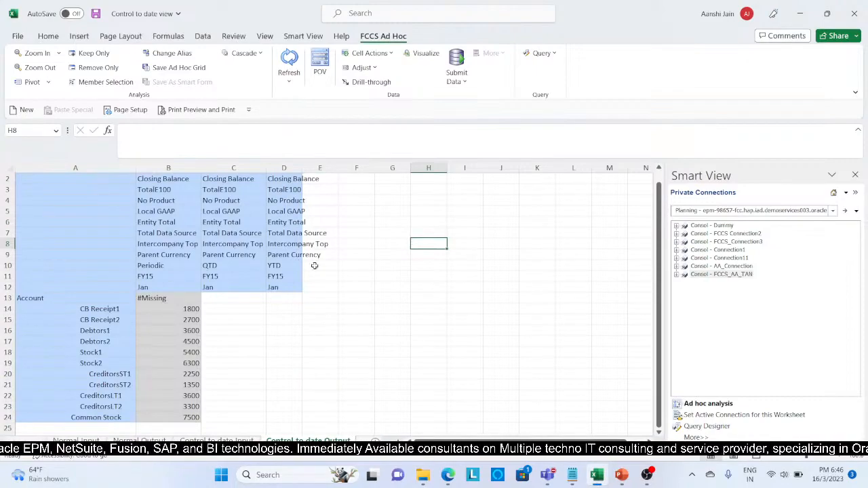
Refresh the ad hoc grid and compare its QTD and YTD columns with the Normal Output sheet.
left_click(289, 61)
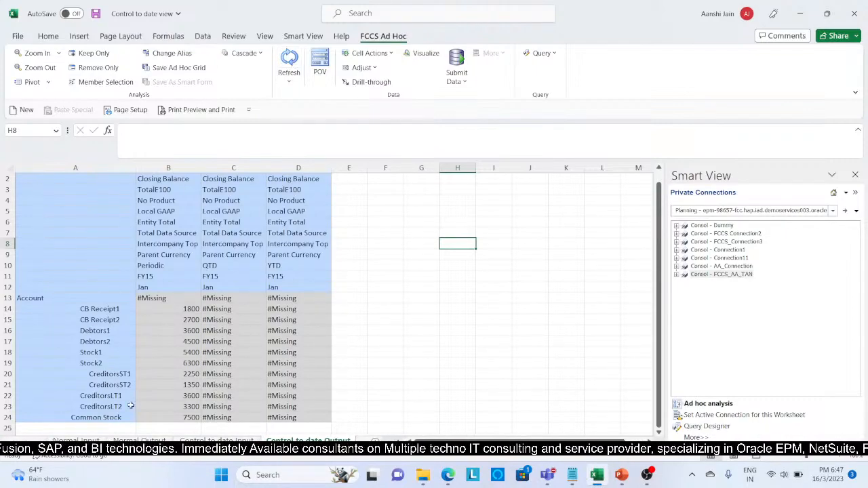
left_click(139, 441)
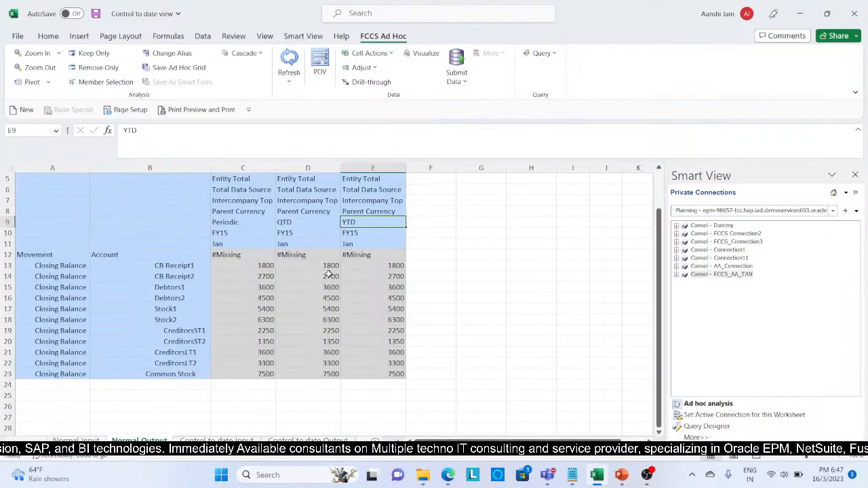
left_click(308, 441)
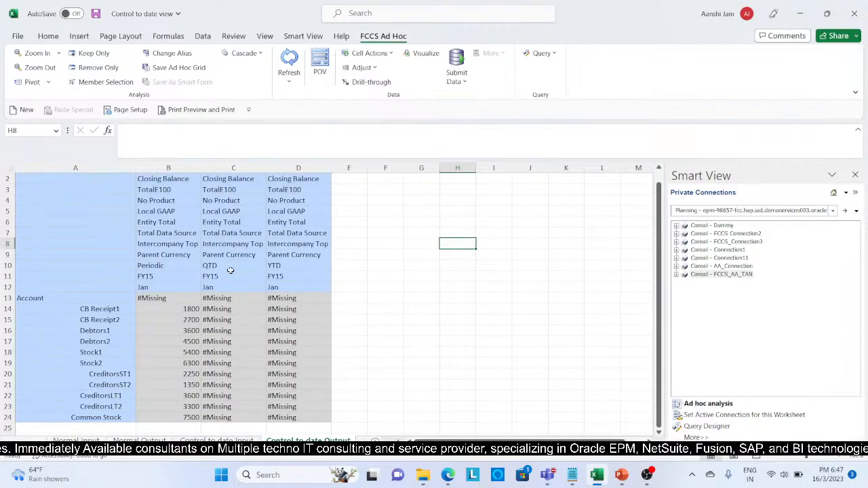
Copy the header members in C2:D12 into E2:F12 and widen columns E and F to fit the member names.
left_click(238, 180)
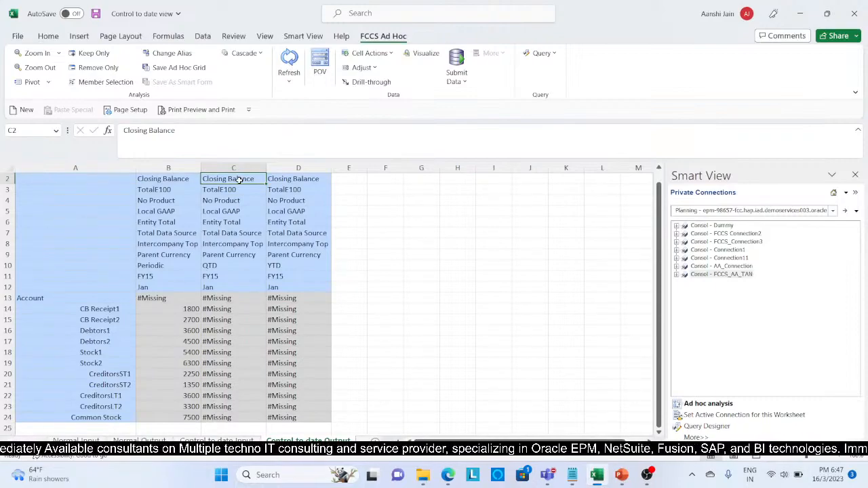
key("Down")
key("shift+Down")
key("shift+Down")
key("Up")
key("shift+Down")
key("shift+Down")
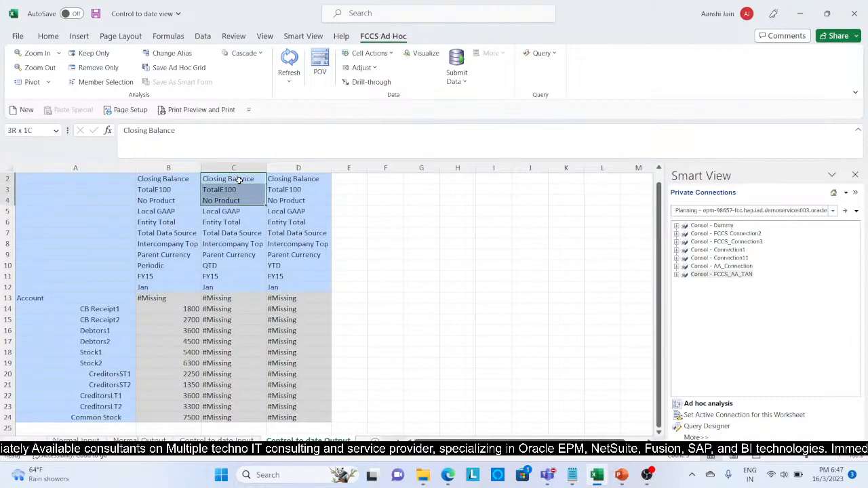
key("shift+Down")
key("shift+Down")
key("shift+Down")
key("shift+Down")
key("shift+Down")
key("shift+Down")
key("shift+Down")
key("shift+Down")
key("shift+Right")
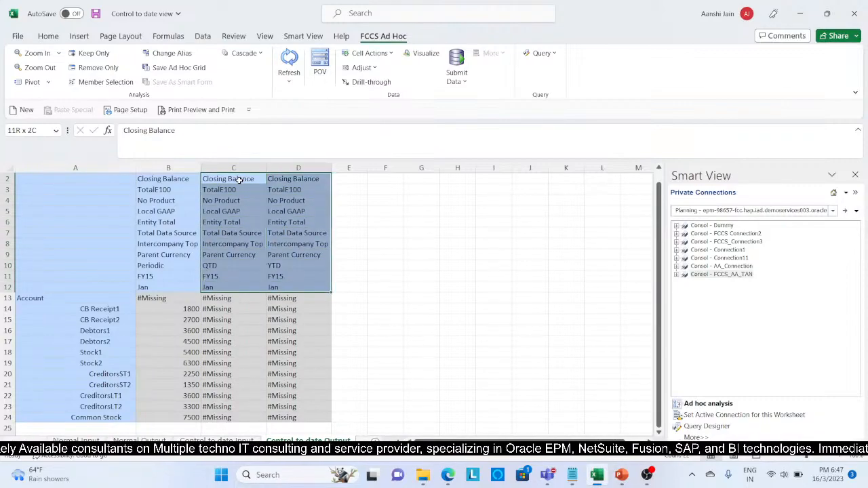
key("ctrl+c")
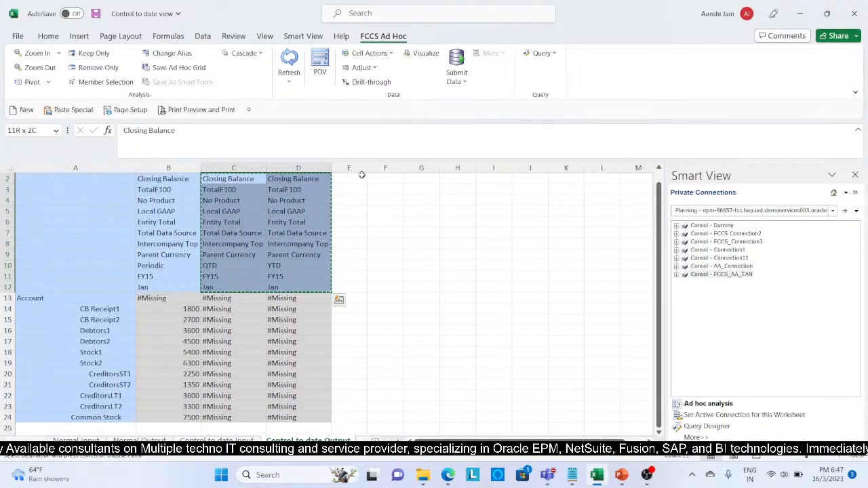
left_click(352, 175)
key("ctrl+v")
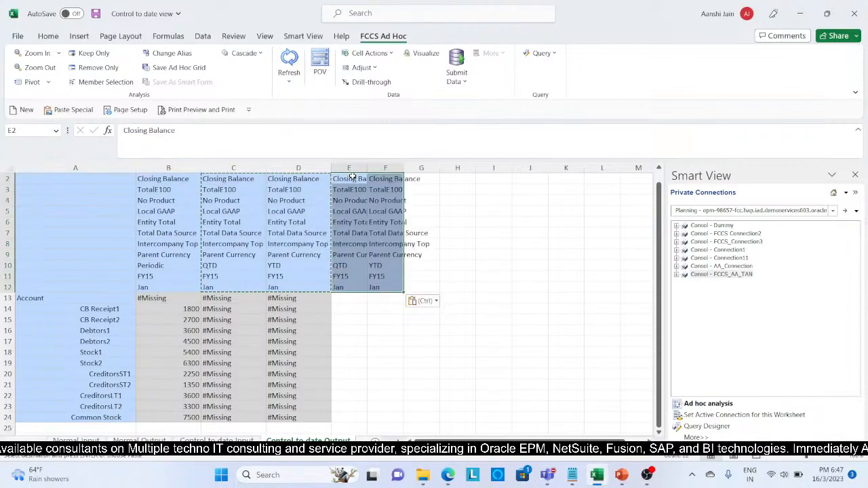
left_click_drag(367, 167, 396, 168)
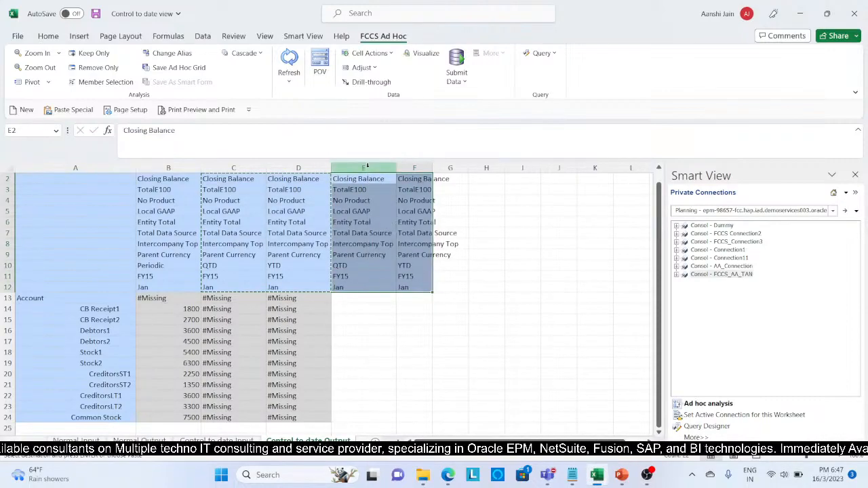
double_click(431, 167)
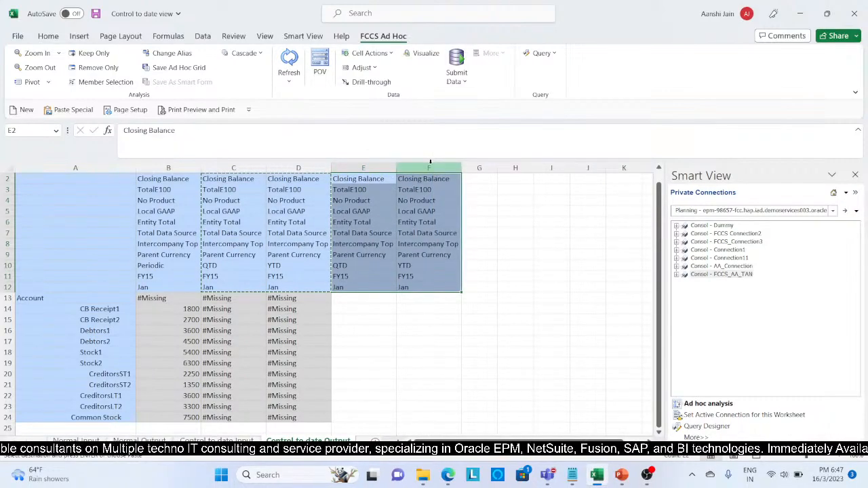
Change the view member in E10 to QTD_RULE and in F10 to YTD_RULE.
left_click(358, 263)
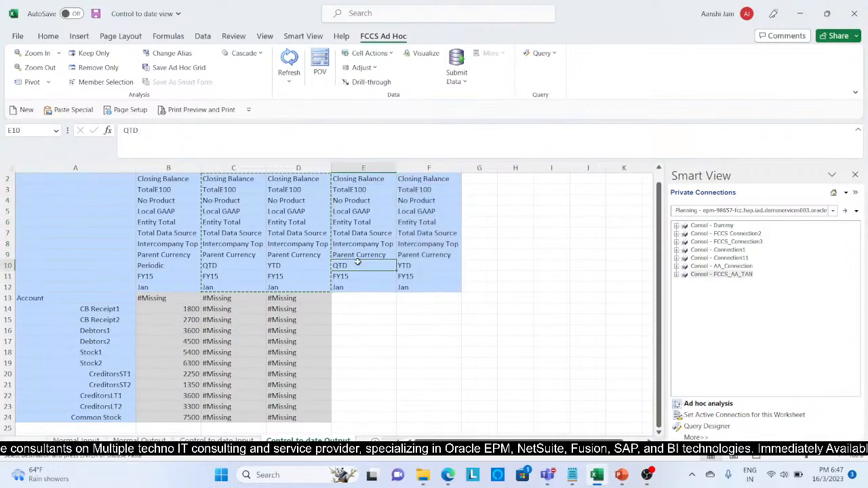
left_click(159, 131)
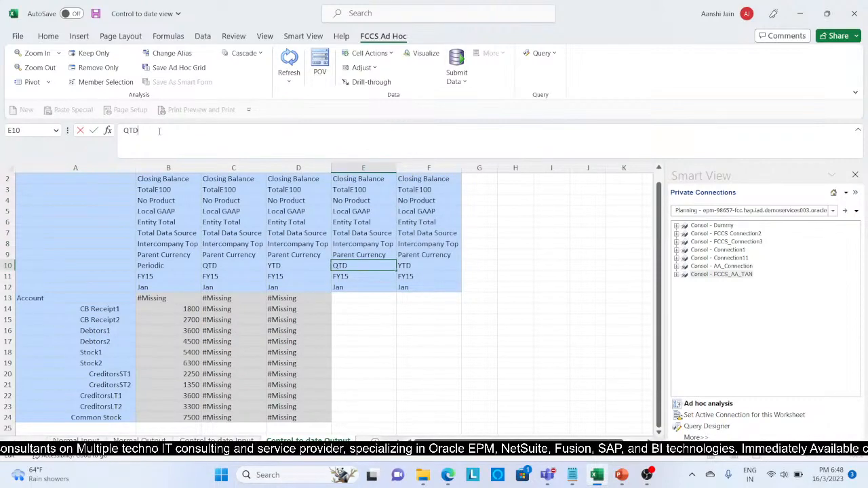
type("UL")
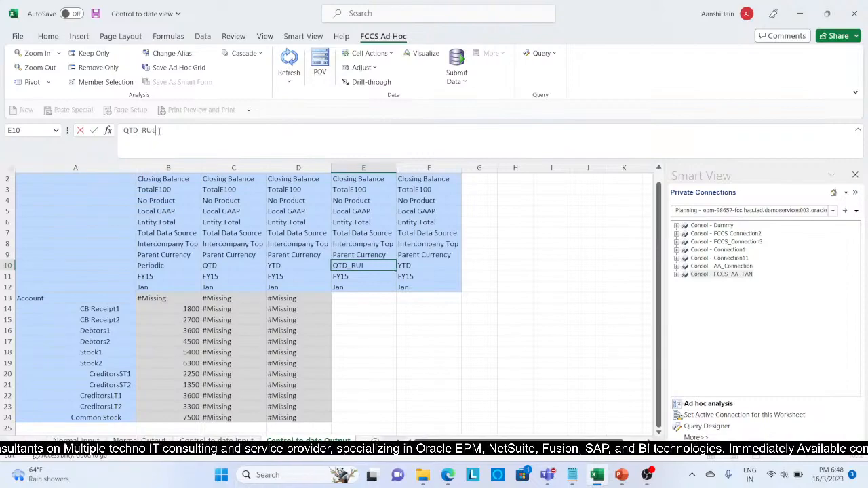
type("E")
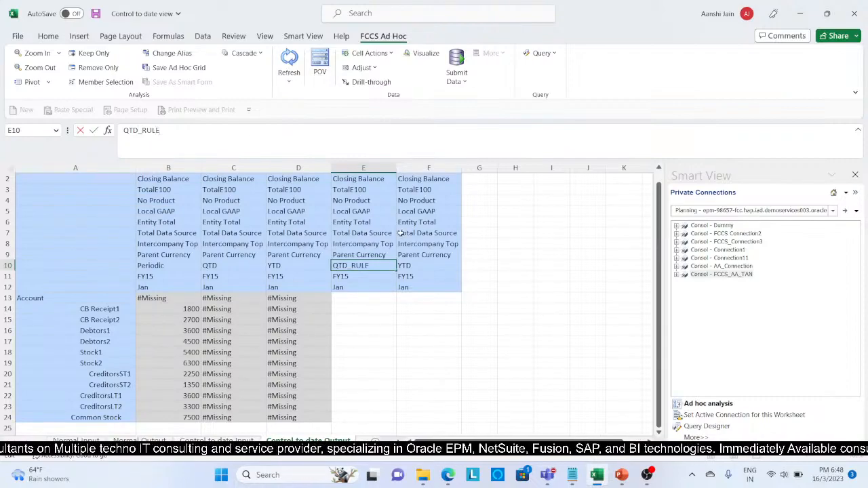
left_click(418, 266)
left_click(165, 131)
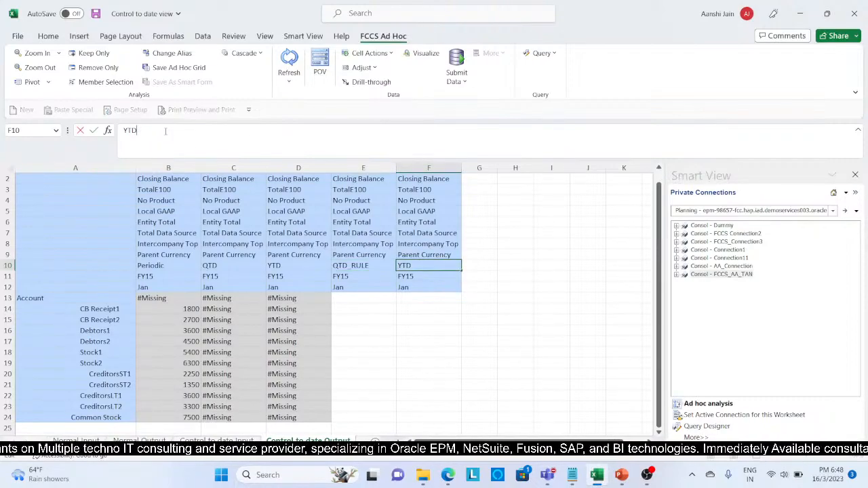
type("_RUL")
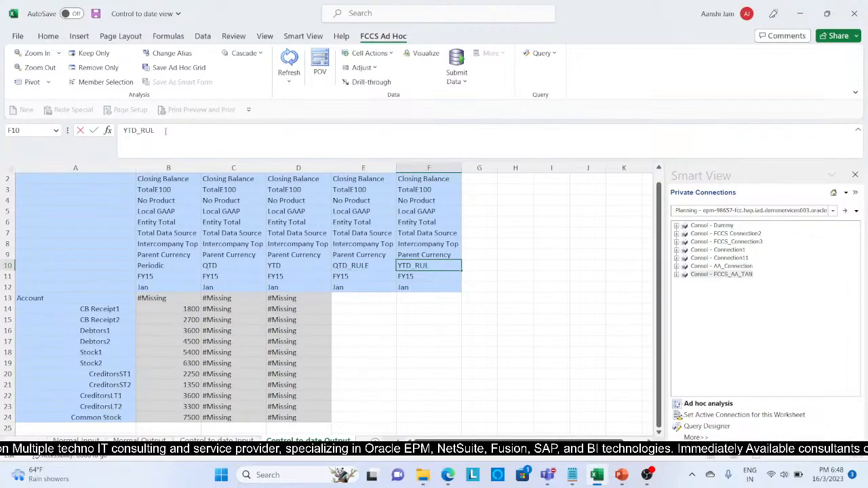
type("E")
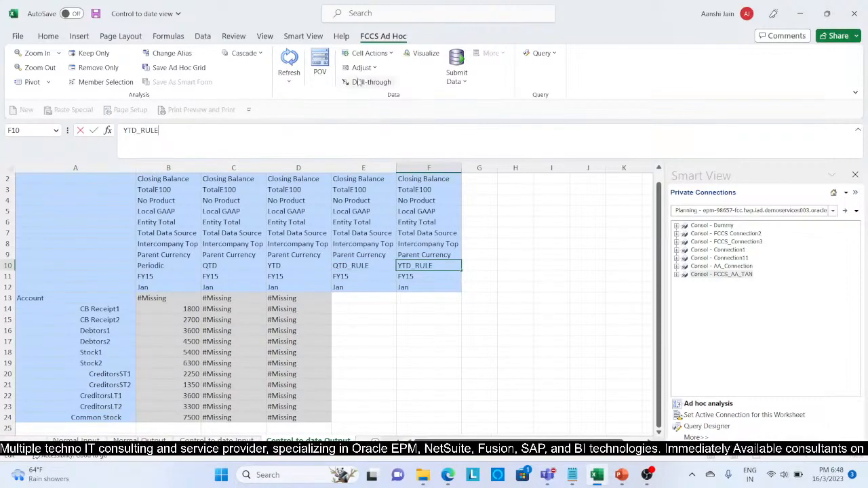
left_click(290, 61)
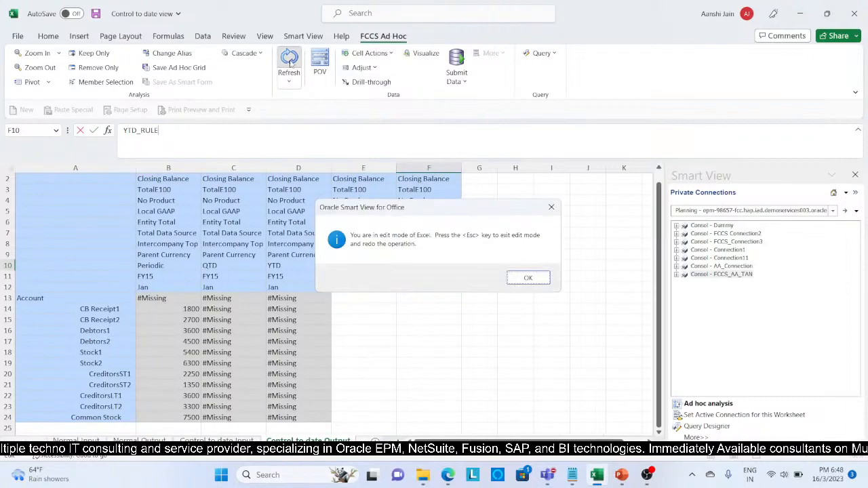
left_click(536, 278)
key("Return")
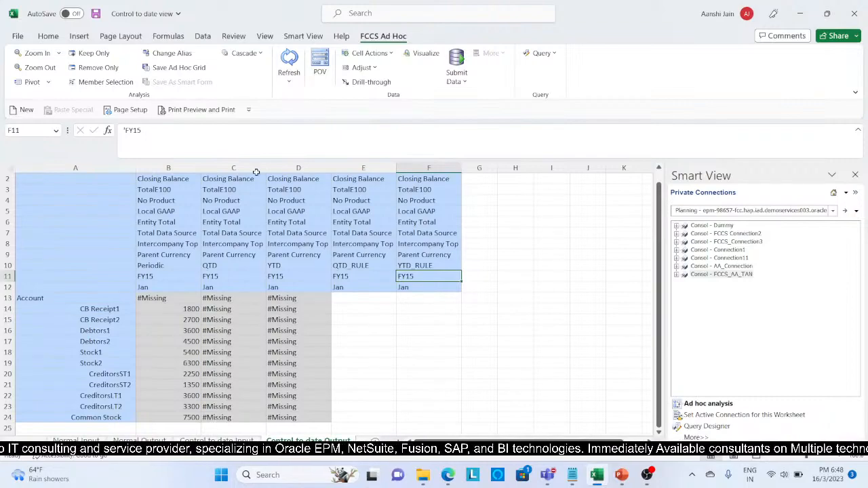
Refresh the ad hoc grid and compare the QTD_RULE and YTD_RULE columns with the Periodic, QTD and YTD columns.
left_click(289, 65)
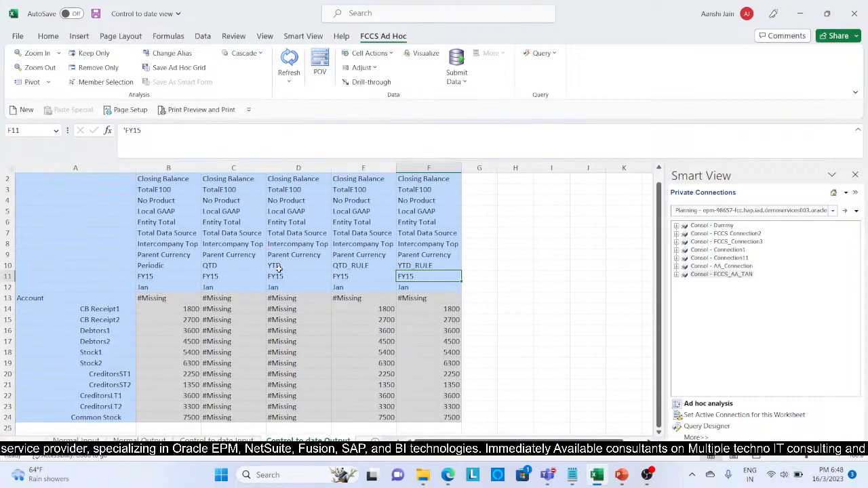
left_click(352, 331)
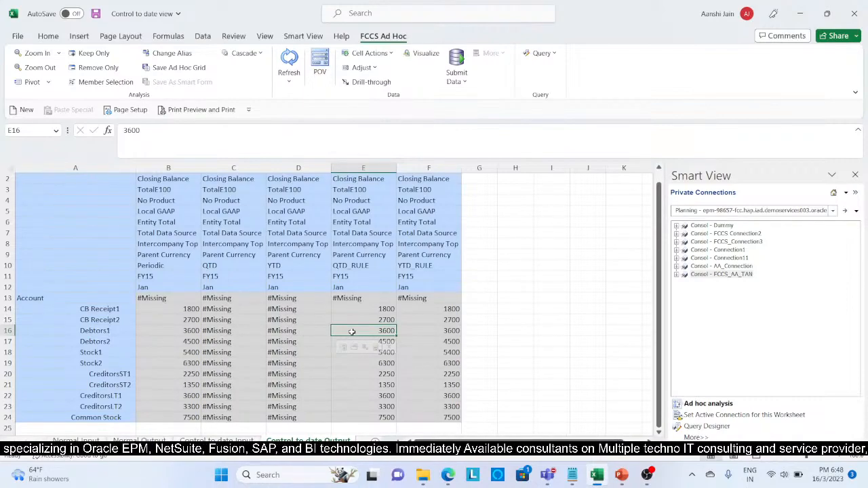
left_click(340, 383)
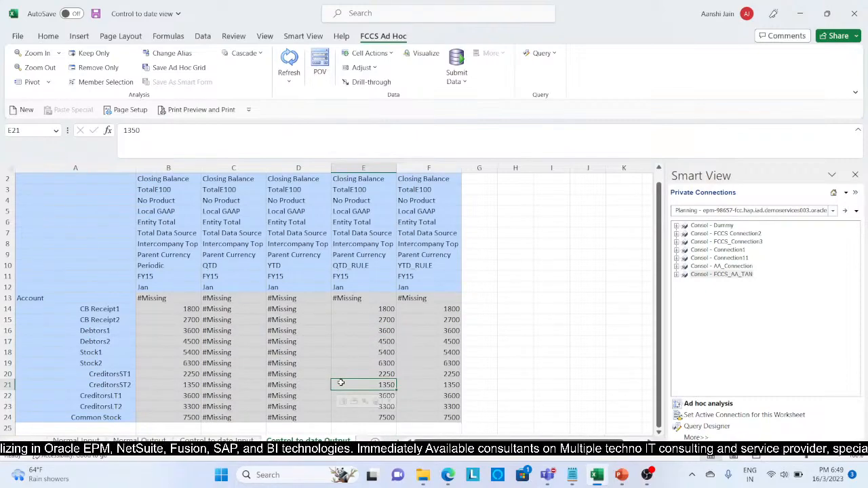
Switch to the FCCS_Con application in Edge and review the job details of the Consolidate - by selected View run.
mouse_move(447, 484)
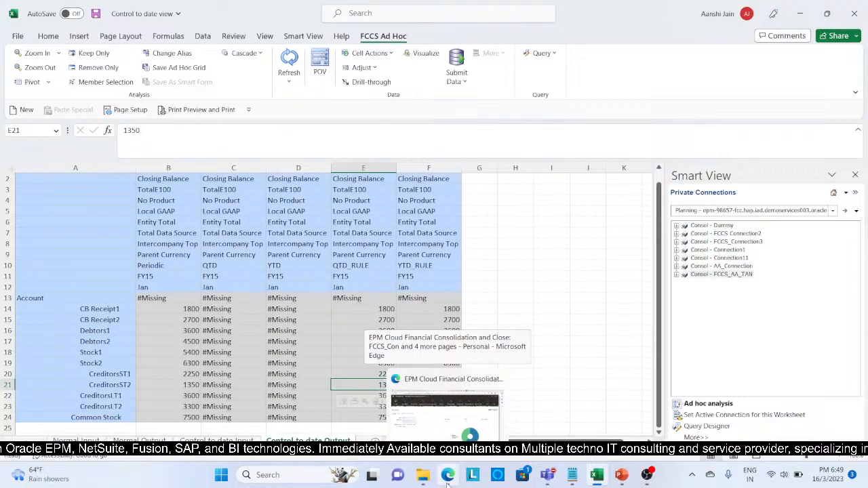
left_click(465, 434)
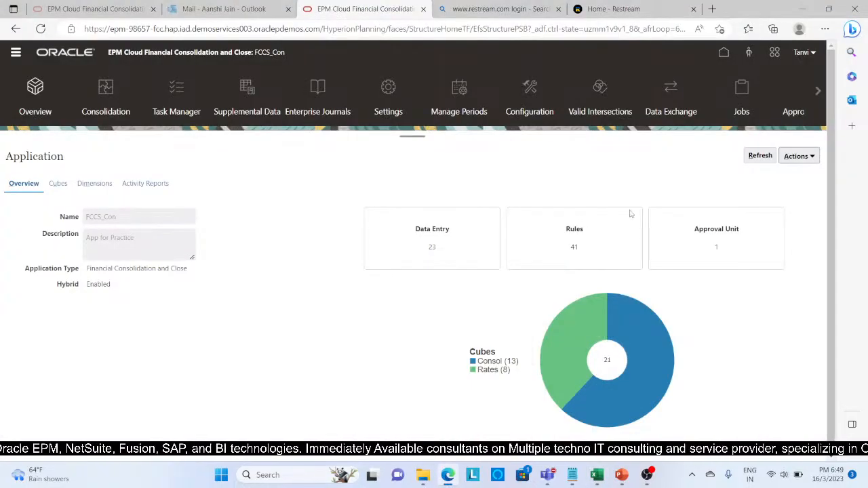
left_click(724, 52)
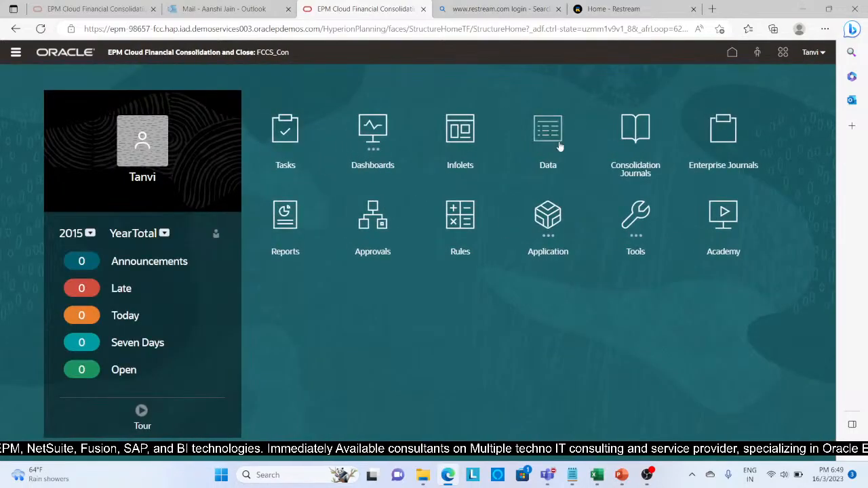
left_click(540, 215)
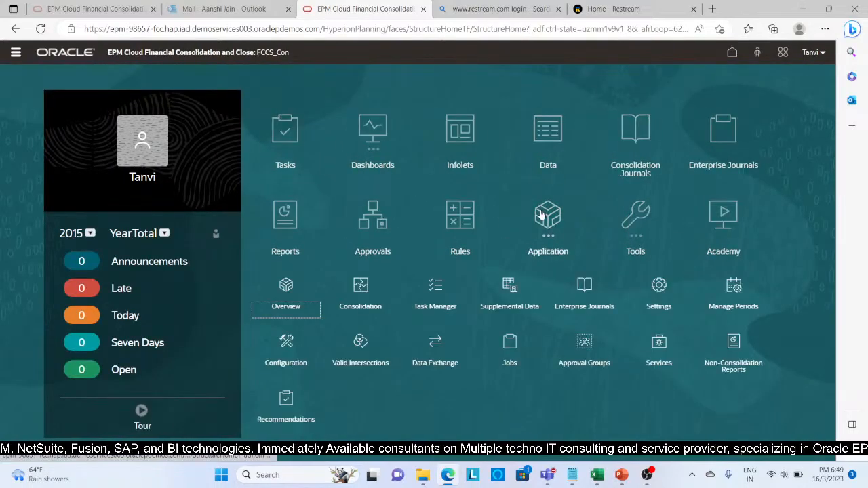
left_click(510, 346)
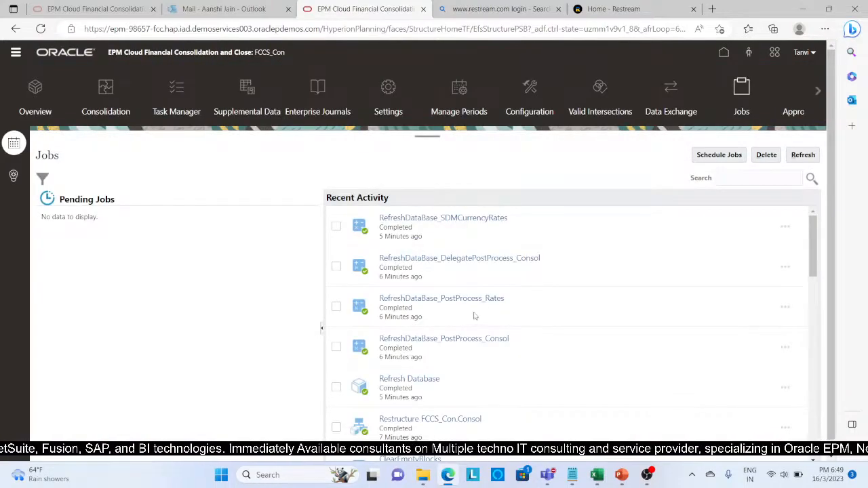
scroll(457, 367, "down", 5)
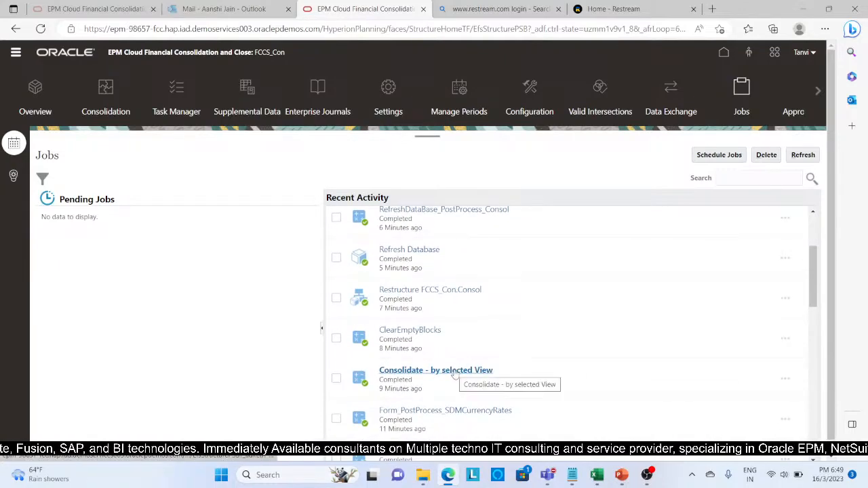
left_click(453, 371)
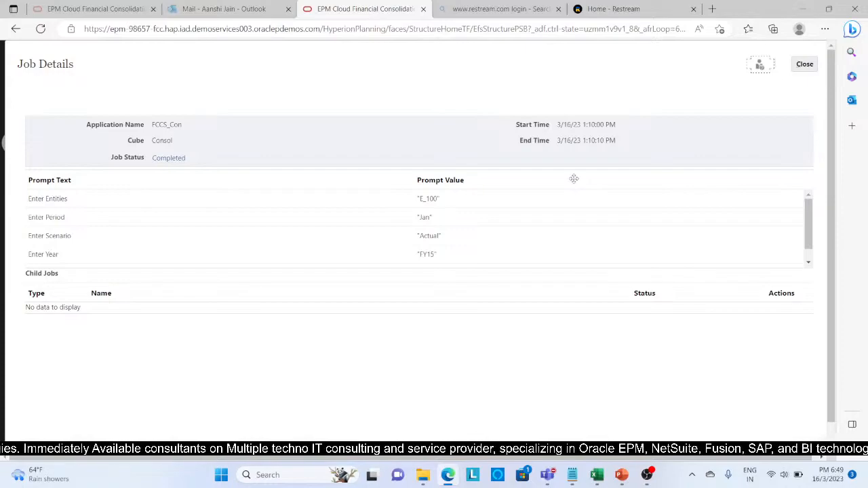
left_click(597, 475)
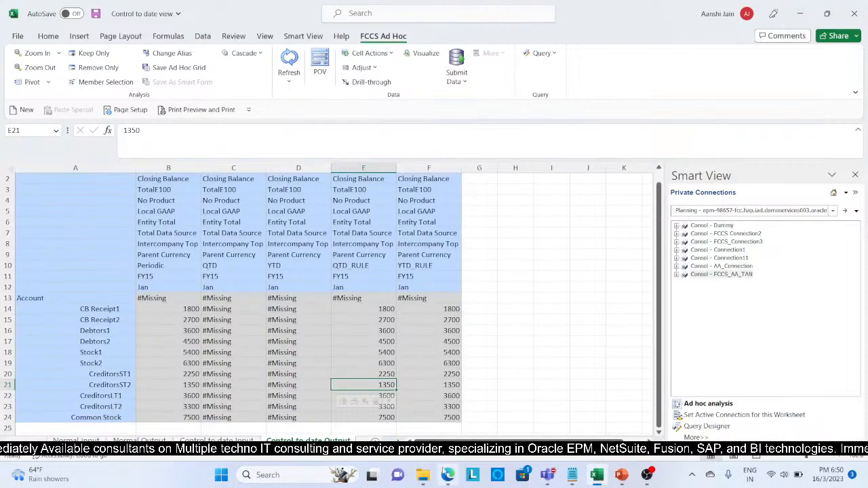
left_click(448, 475)
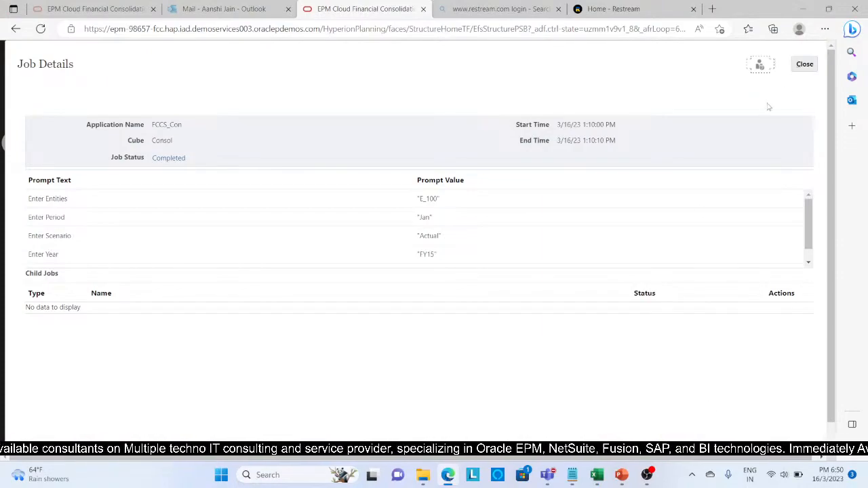
left_click(803, 68)
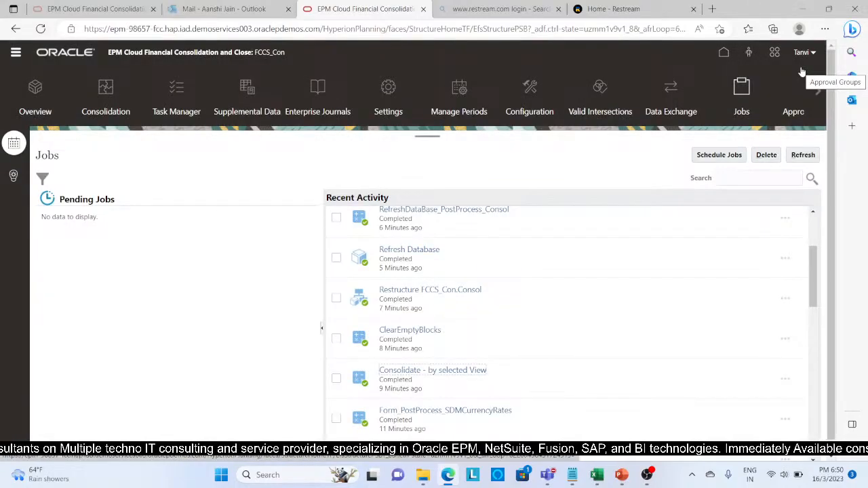
Open the business rules in Calculation Manager and expand EPM Cloud and FCCS_Con down to the contents of the Consol cube.
left_click(724, 54)
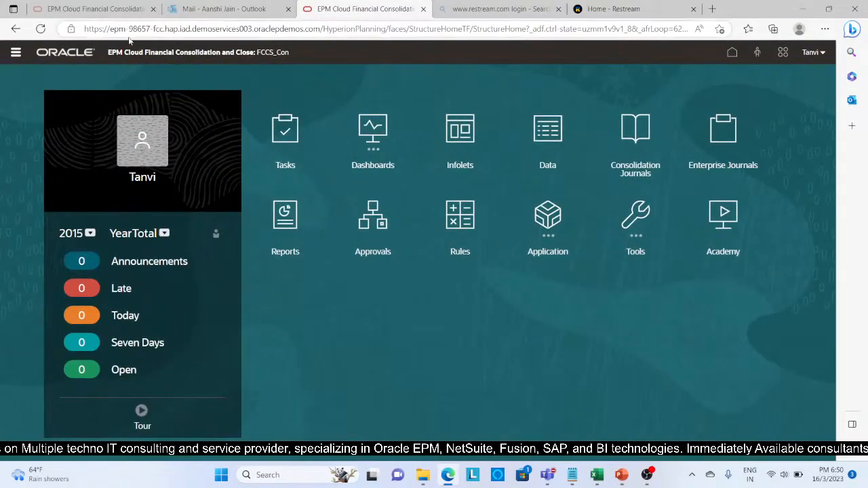
left_click(15, 54)
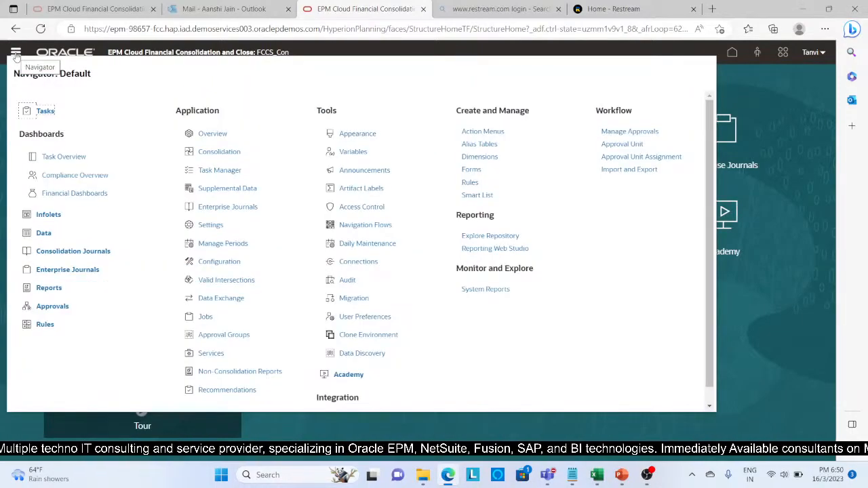
left_click(470, 183)
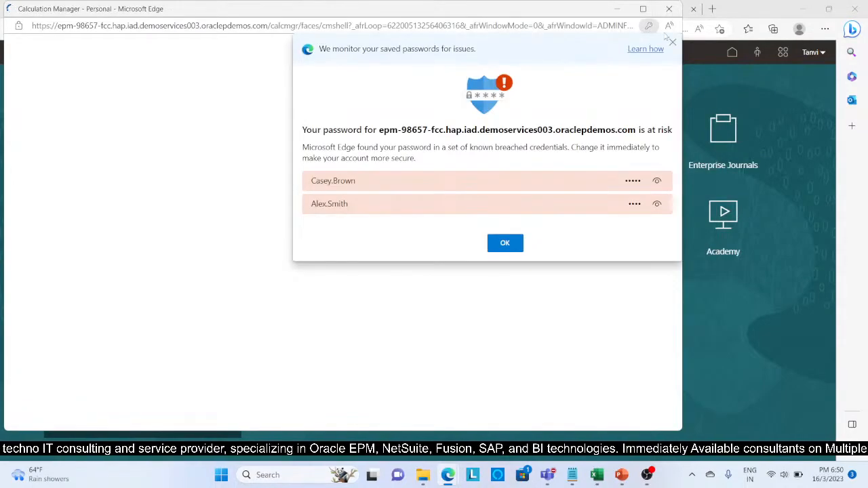
left_click(672, 43)
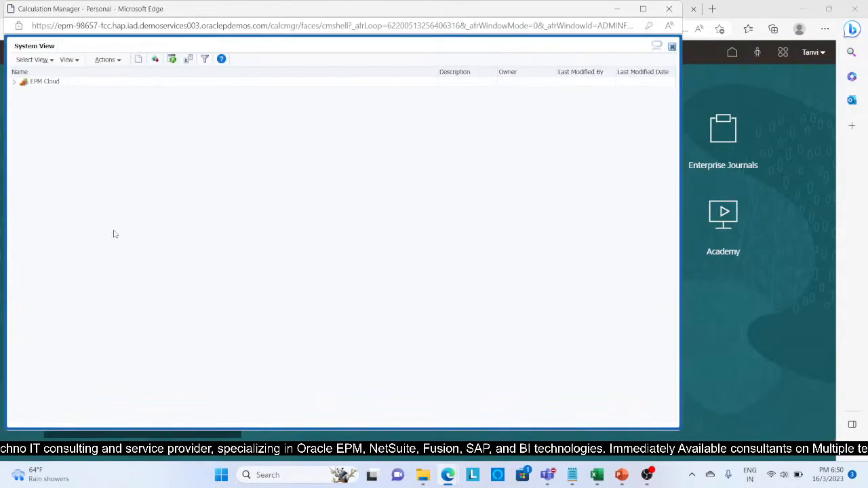
left_click(14, 82)
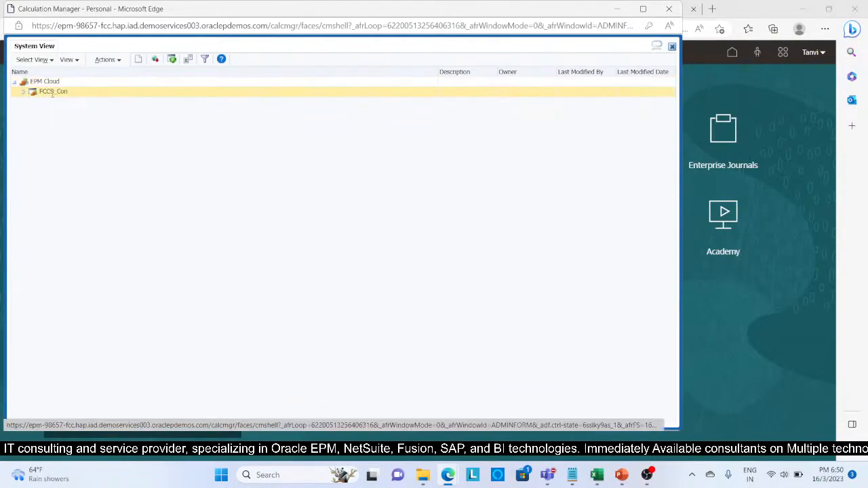
left_click(23, 93)
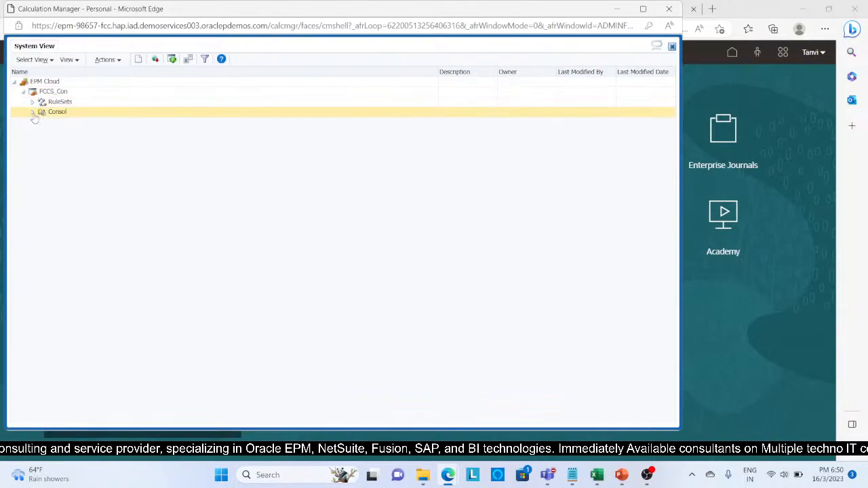
left_click(33, 114)
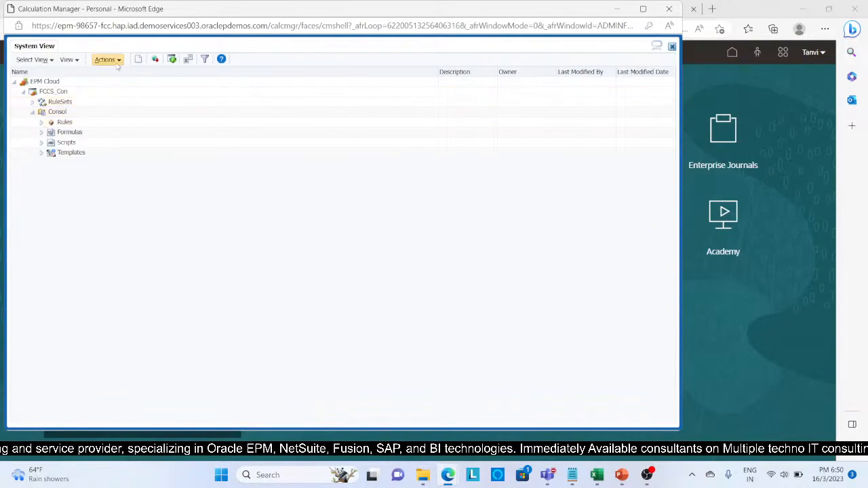
Open the database properties of the FCCS_Con Consol cube and examine its block statistics.
left_click(60, 112)
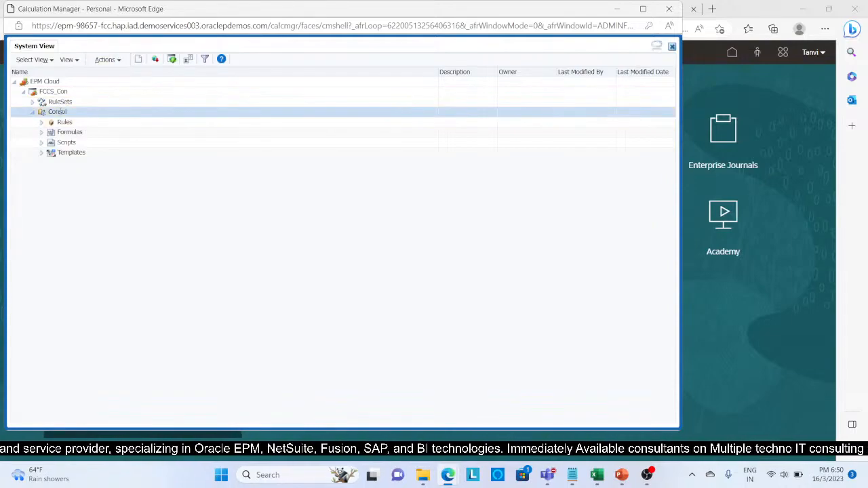
left_click(107, 60)
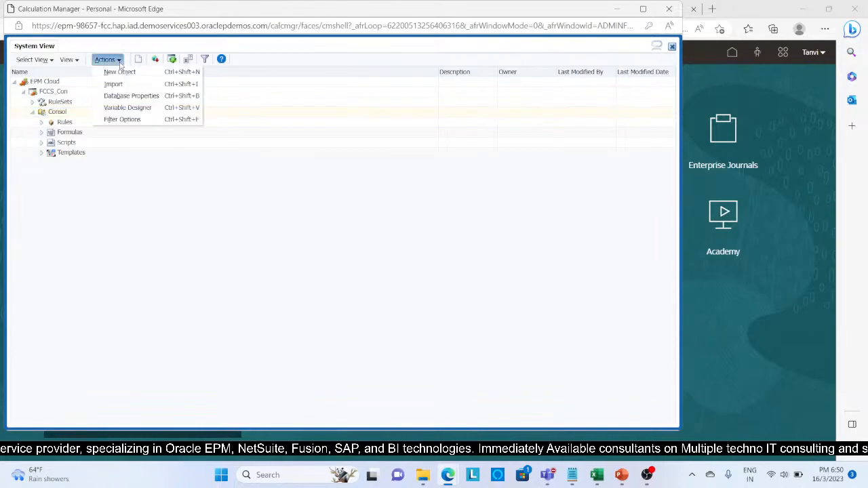
left_click(130, 96)
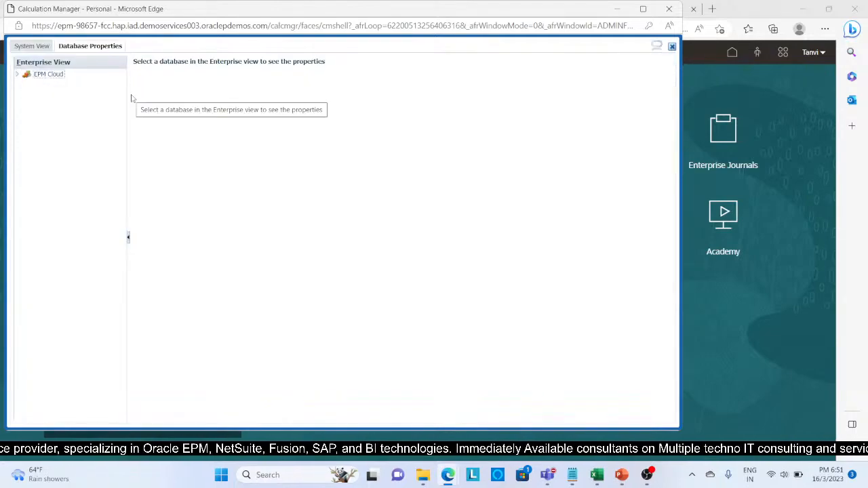
left_click(17, 75)
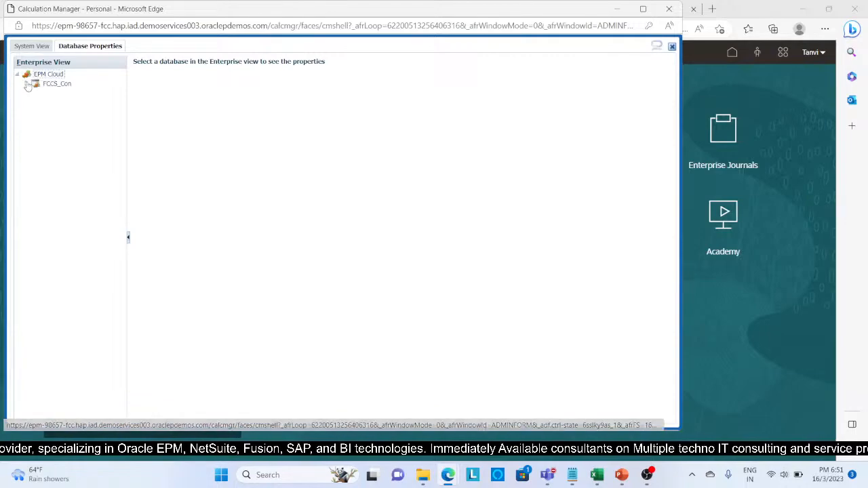
left_click(26, 85)
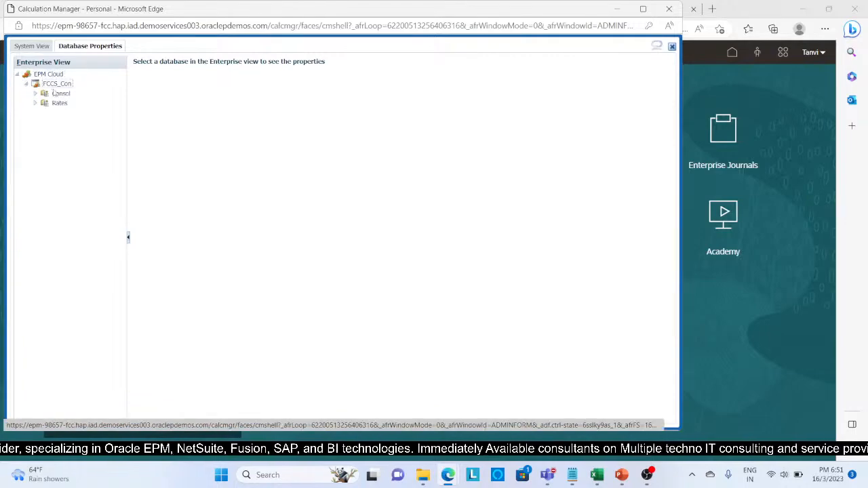
left_click(36, 94)
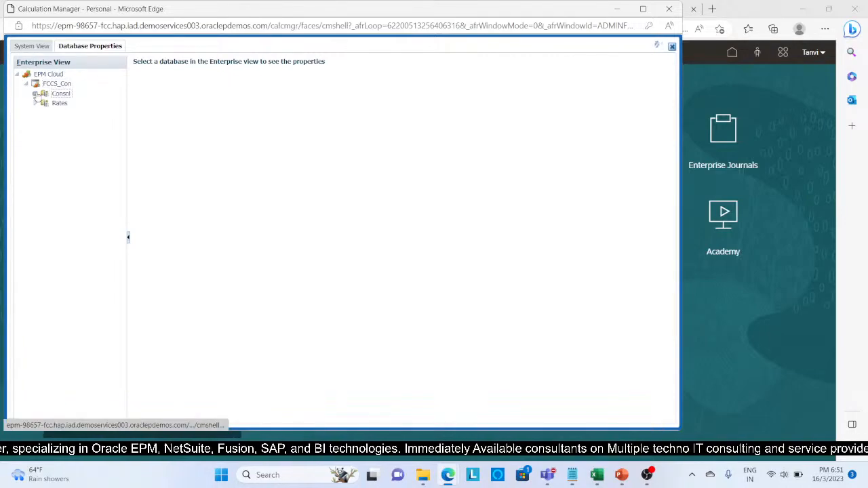
left_click(60, 94)
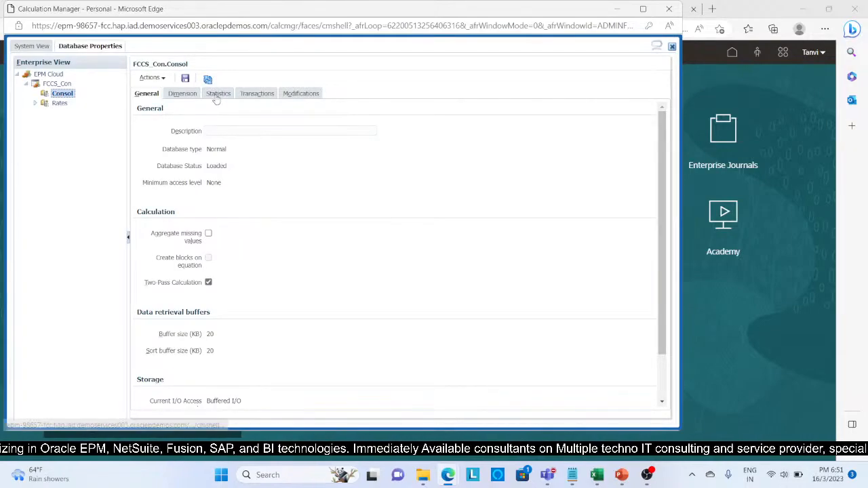
left_click(216, 98)
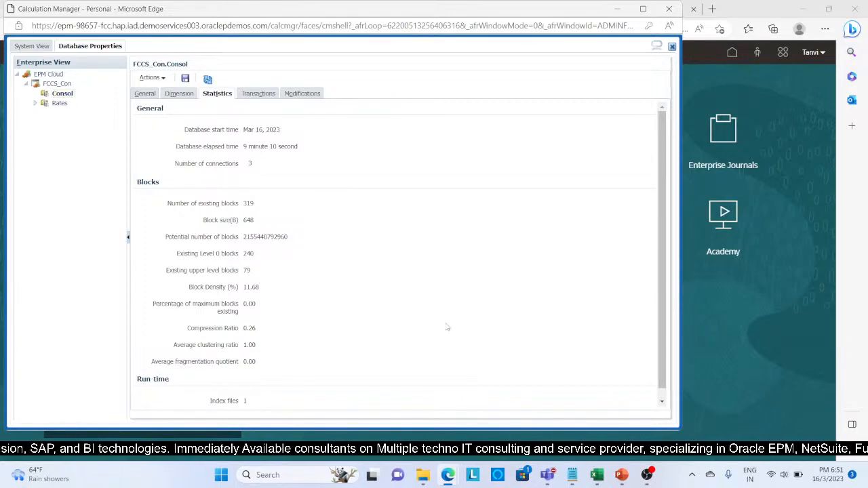
Close the database properties and Calculation Manager, and switch to the PowerPoint presentation on Control To Date View Storage.
left_click(671, 48)
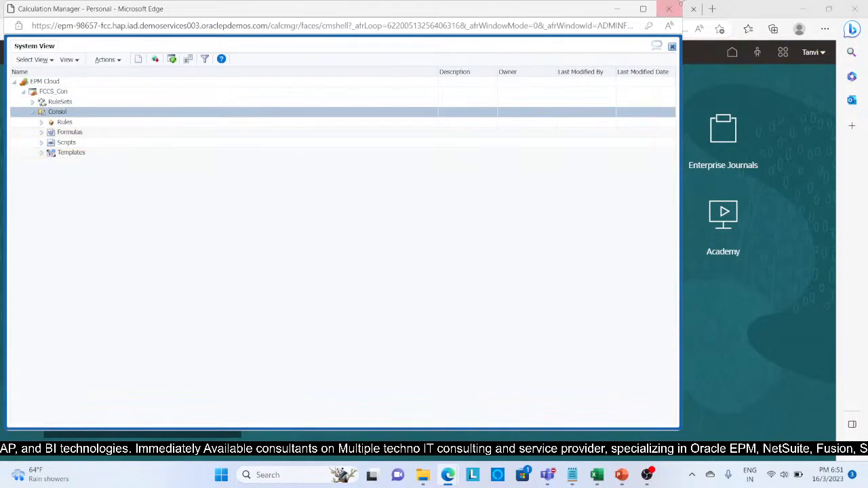
left_click(670, 9)
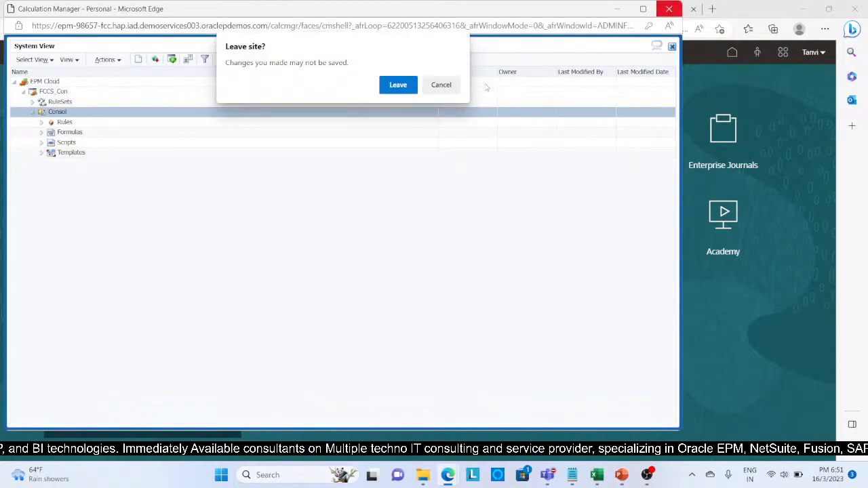
left_click(398, 85)
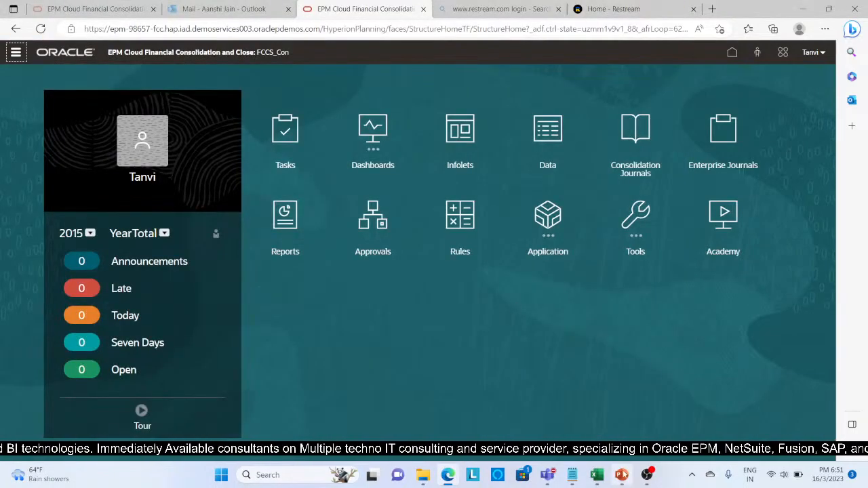
key("alt+Tab")
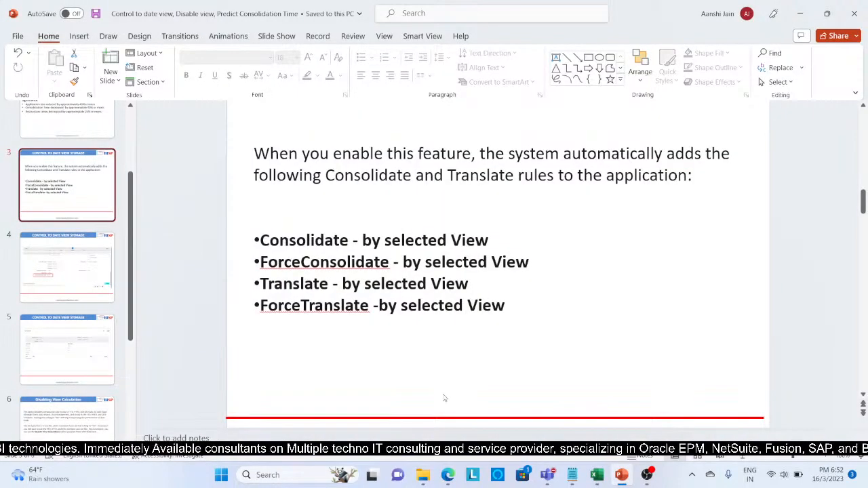
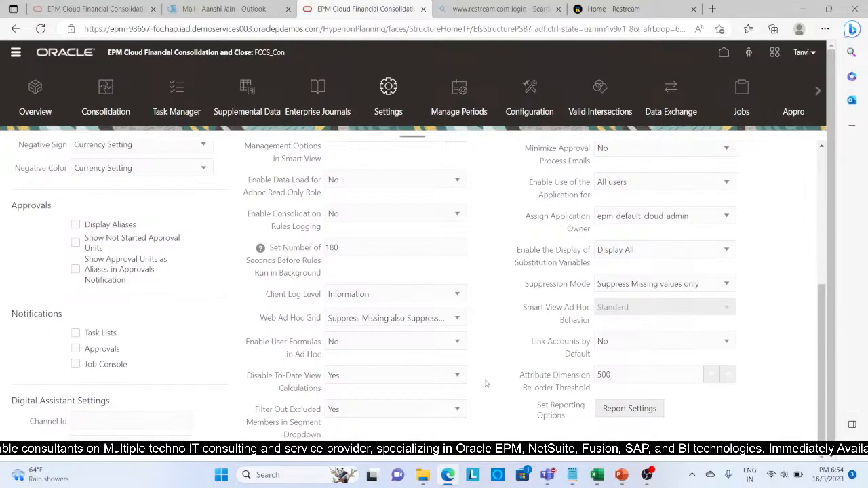
Save the FCCS_Con application settings with Disable To-Date View Calculations set to Yes.
scroll(486, 384, "up", 5)
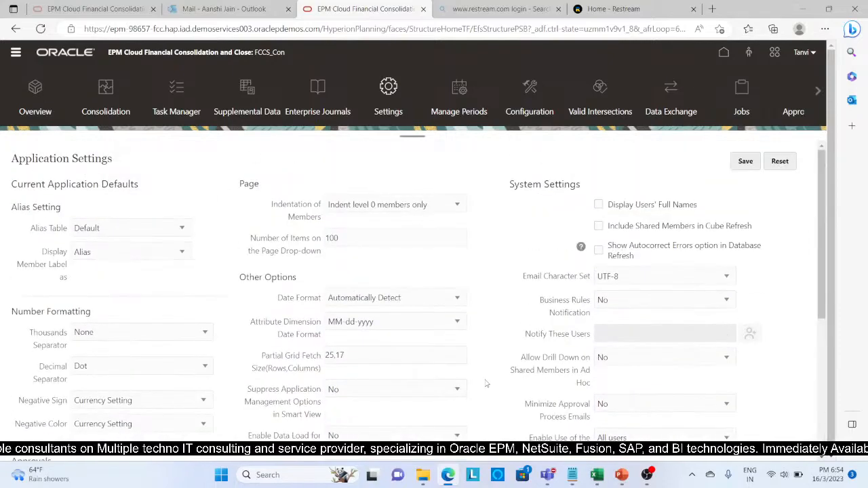
left_click(747, 161)
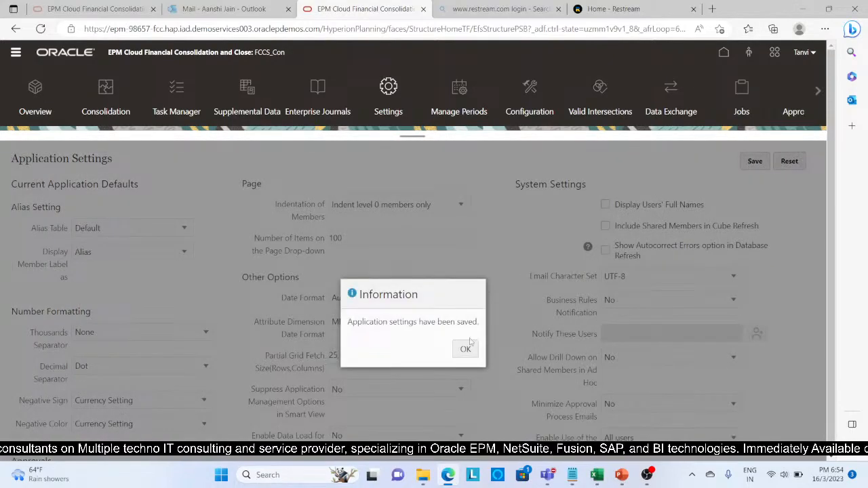
Return from the application settings to the FCCS_Con home page and switch to the Control to date view workbook in Excel.
left_click(466, 349)
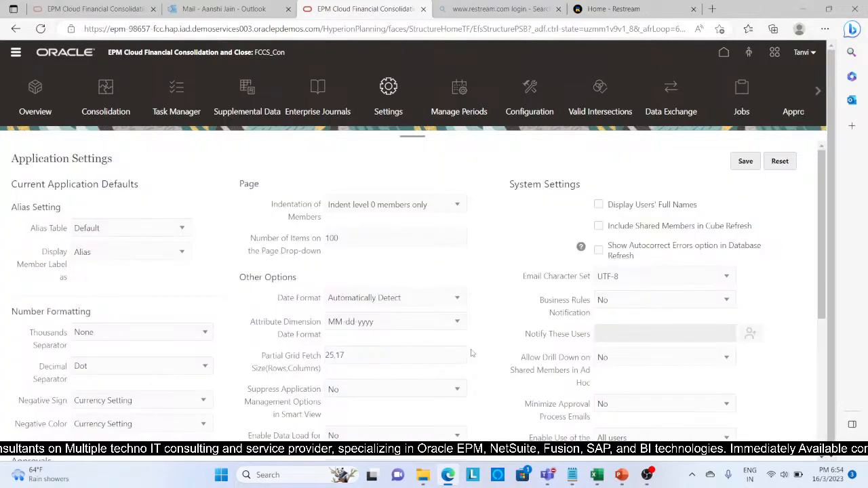
left_click(725, 54)
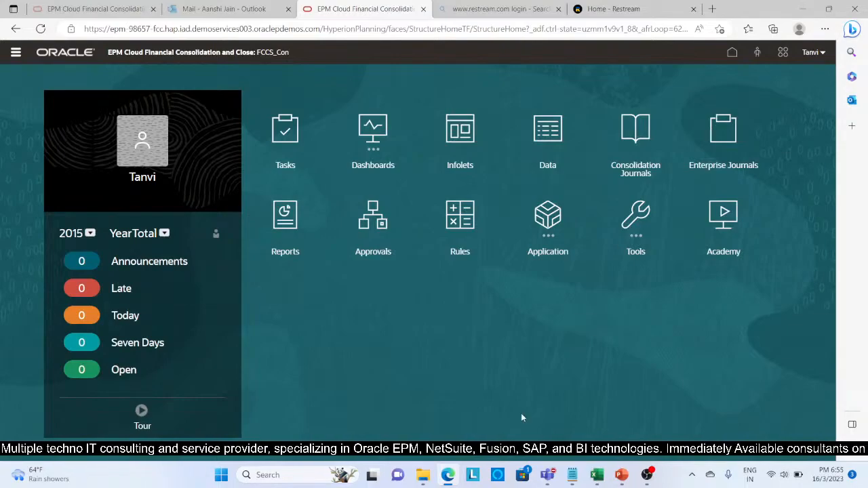
left_click(597, 477)
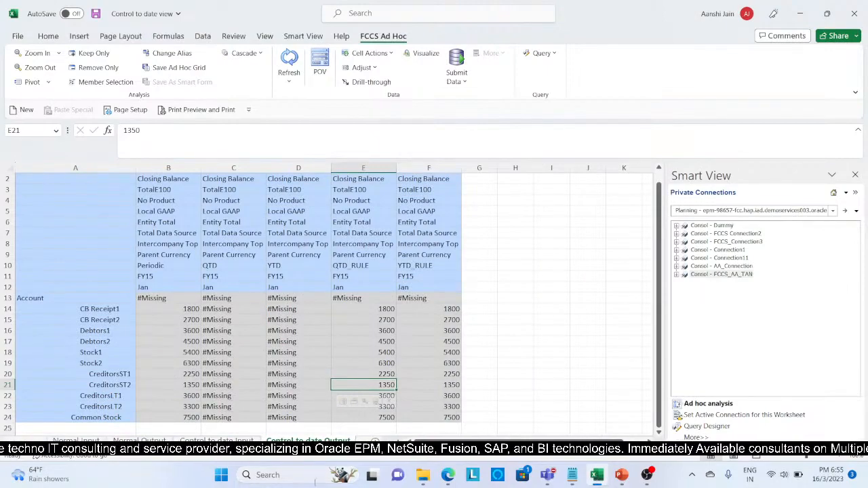
Create a copy of the Control to date Input sheet at the end of the workbook.
key("ctrl+Page_Up")
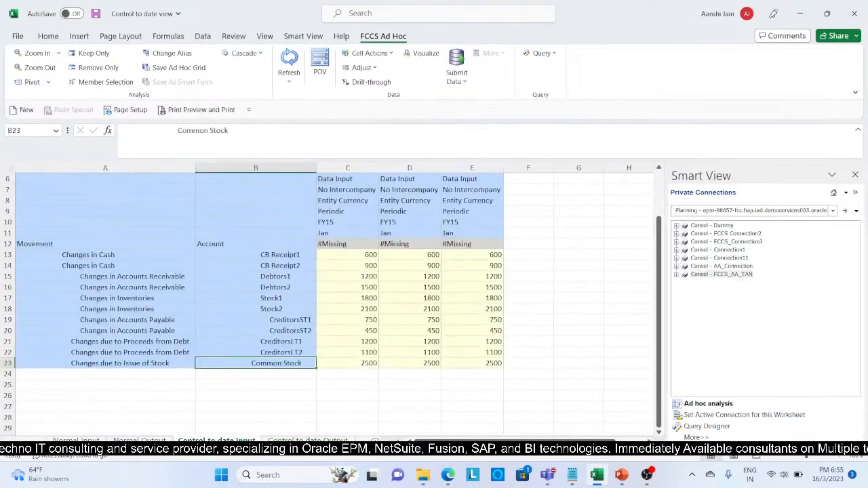
right_click(245, 441)
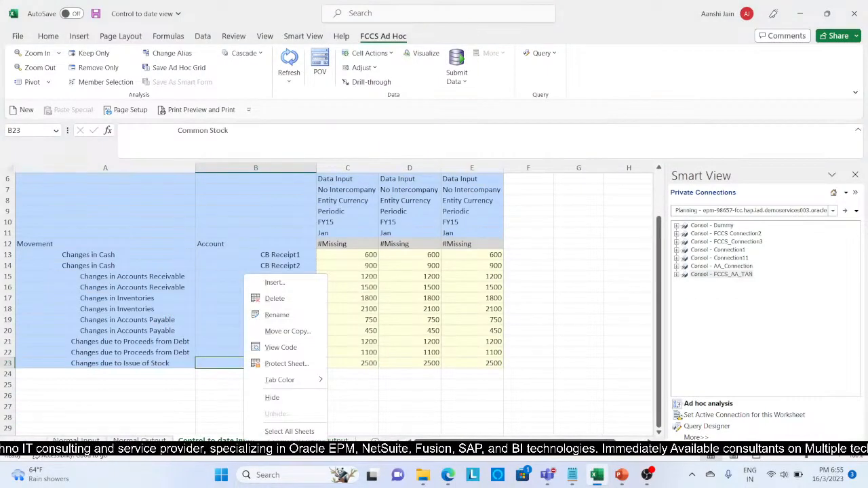
left_click(287, 331)
left_click(229, 359)
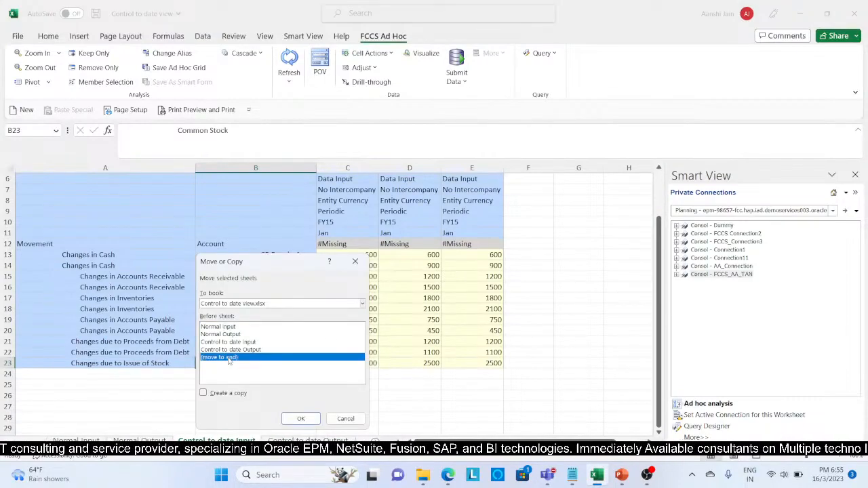
left_click(205, 394)
left_click(300, 418)
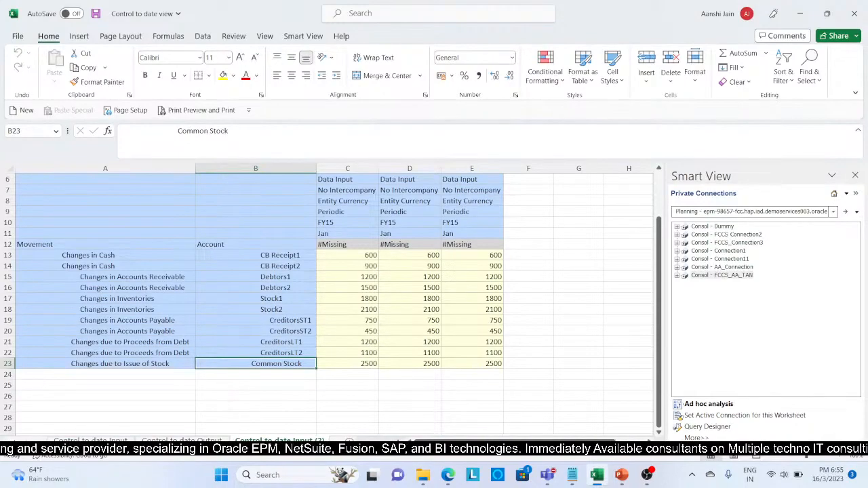
Enter 1000, 2000 and 3000 in cells C13 to E13 of the copied sheet before connecting it.
left_click(347, 256)
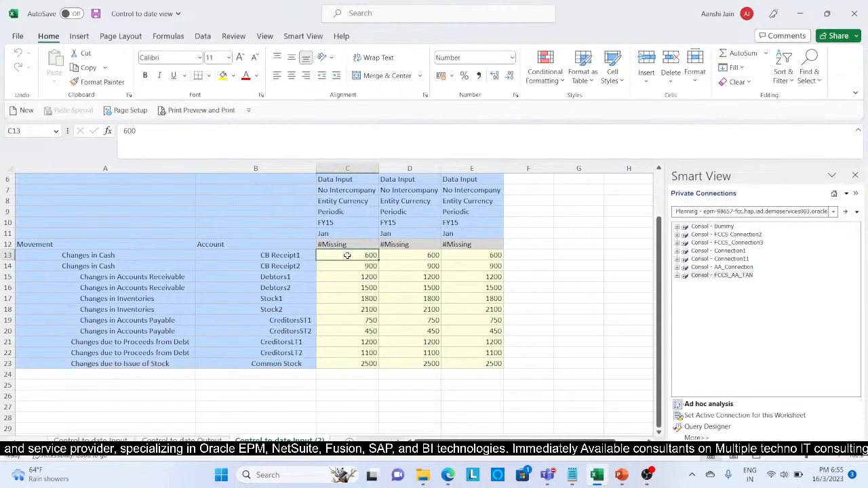
type("1000")
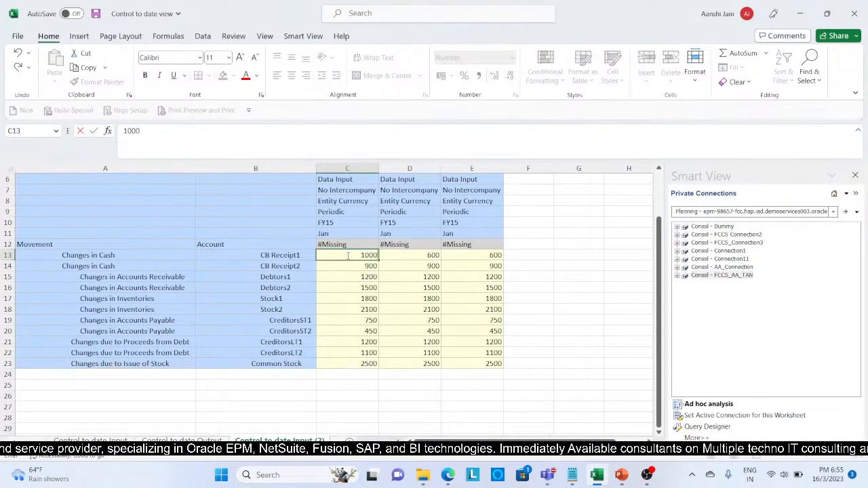
key("Tab")
type("2000")
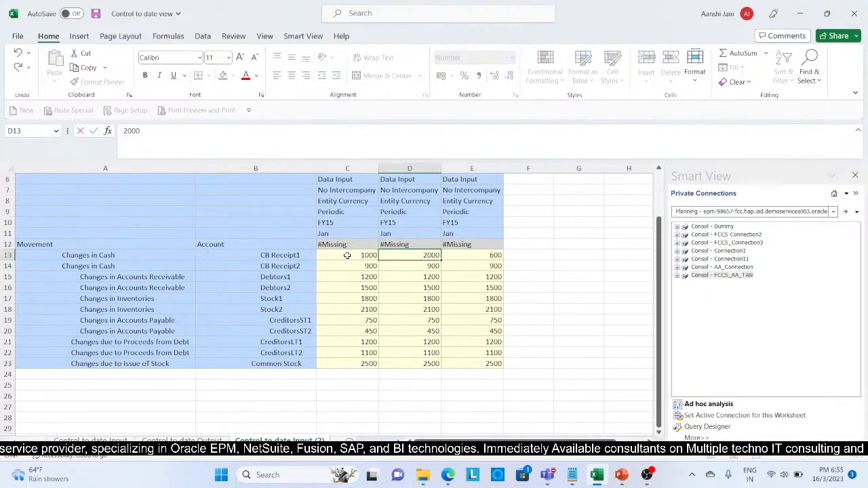
key("Tab")
type("3000")
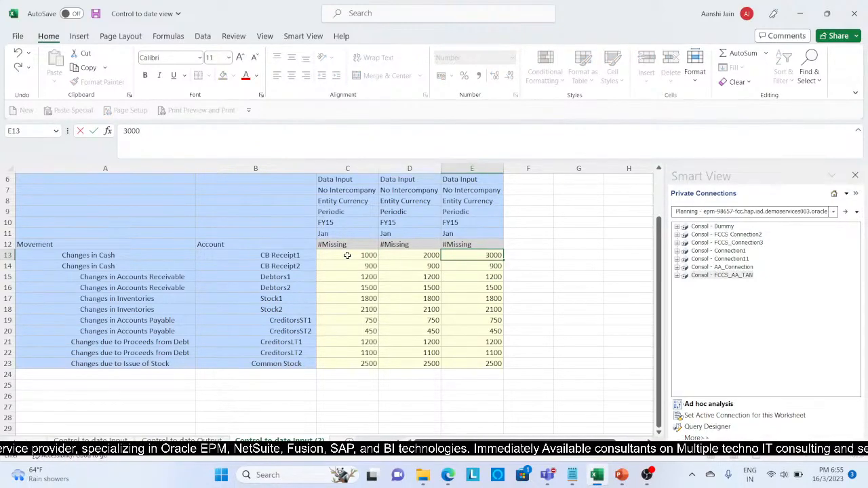
key("Down")
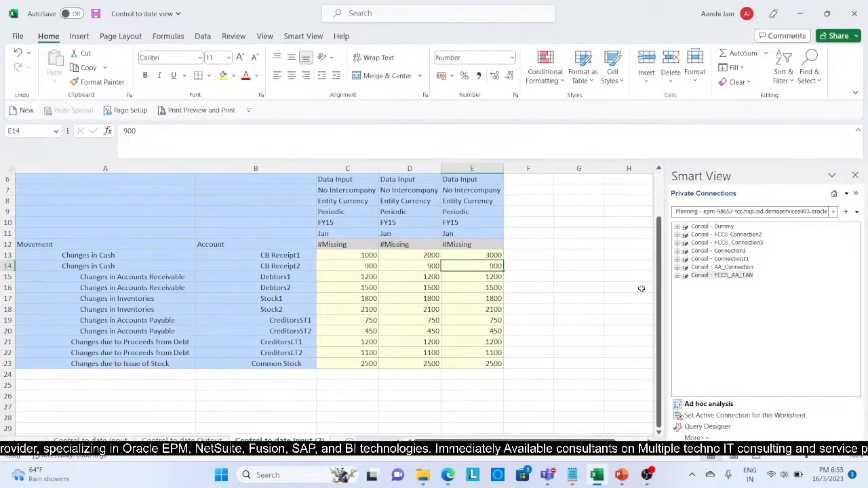
Start ad hoc analysis on the copied sheet with the FCCS_AA_TAN connection and change the alias table to show member aliases.
left_click(709, 404)
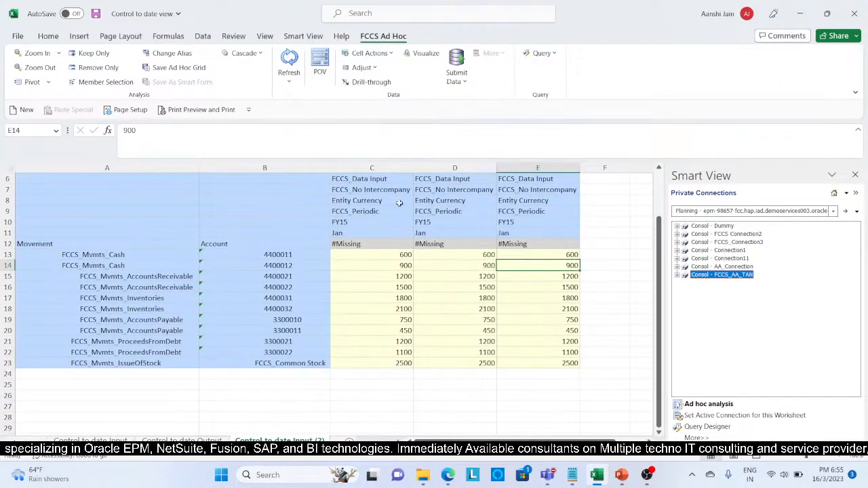
left_click(169, 54)
left_click(385, 235)
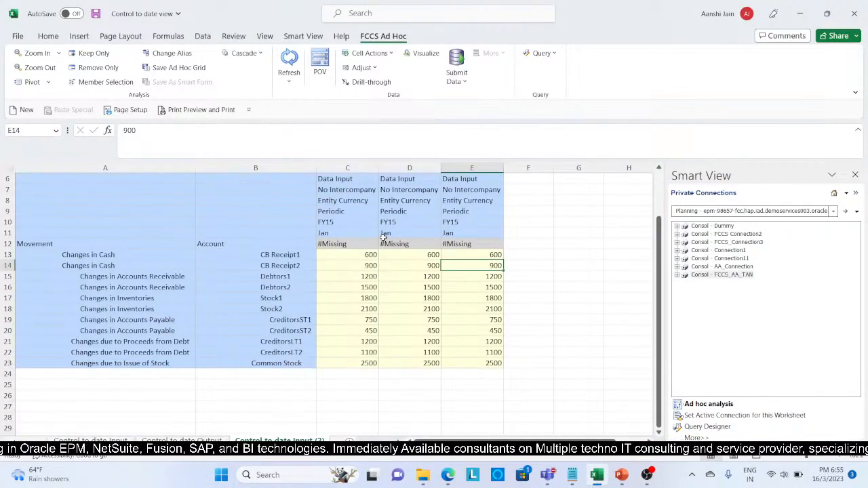
Enter CB Receipt1 amounts of 1000, 2000 and 3000 for EAST101, EAST102 and EAST103, and submit the data.
left_click(329, 254)
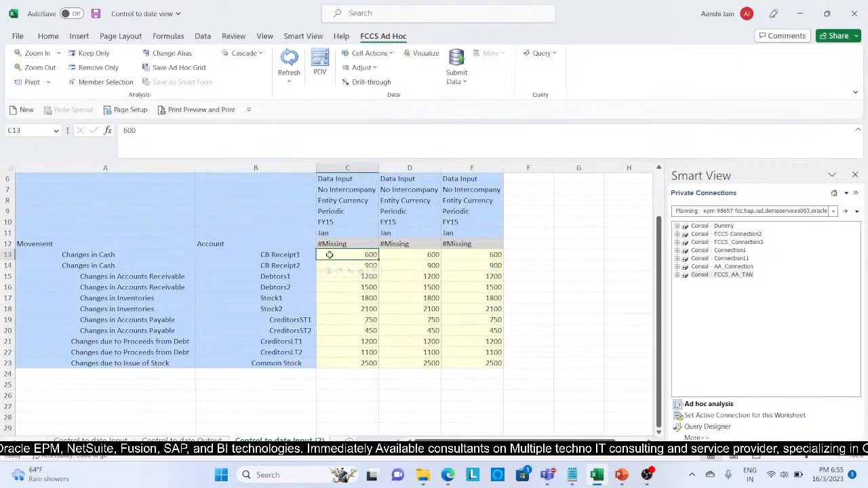
type("1000")
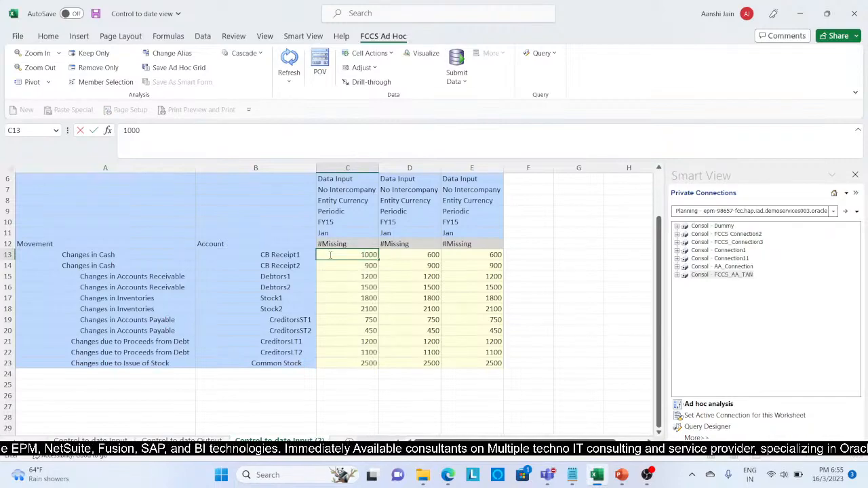
key("Tab")
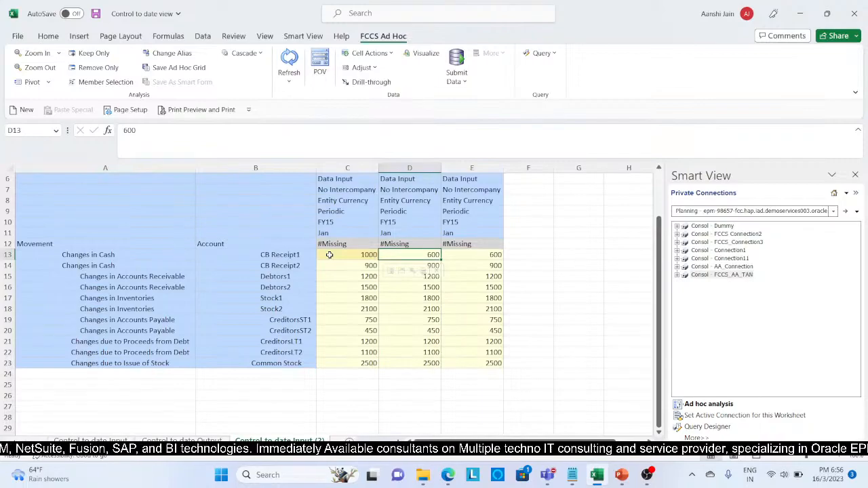
type("2000")
key("Tab")
type("3")
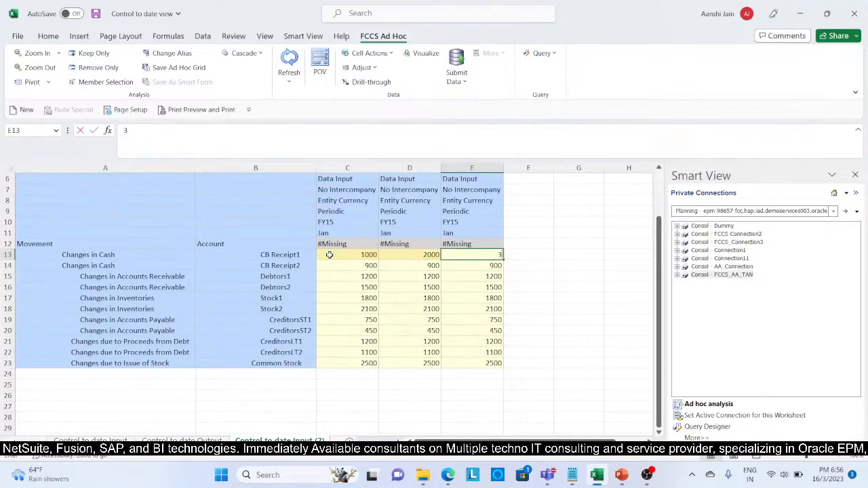
type("000")
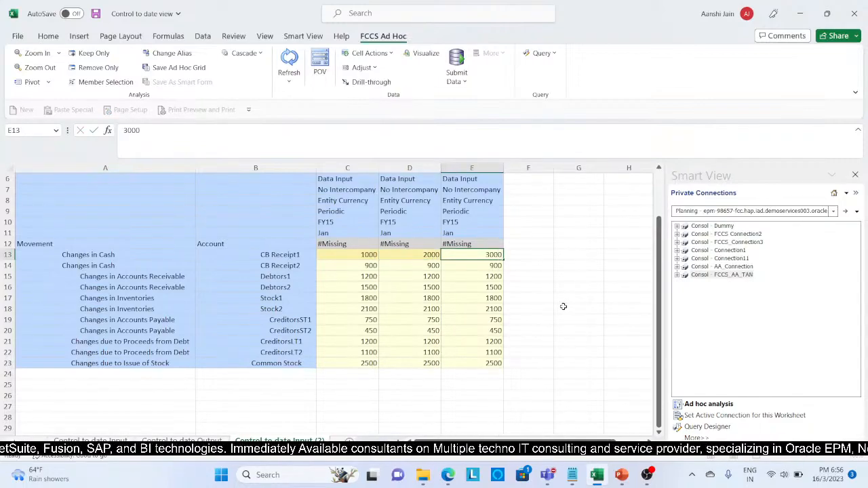
left_click(563, 307)
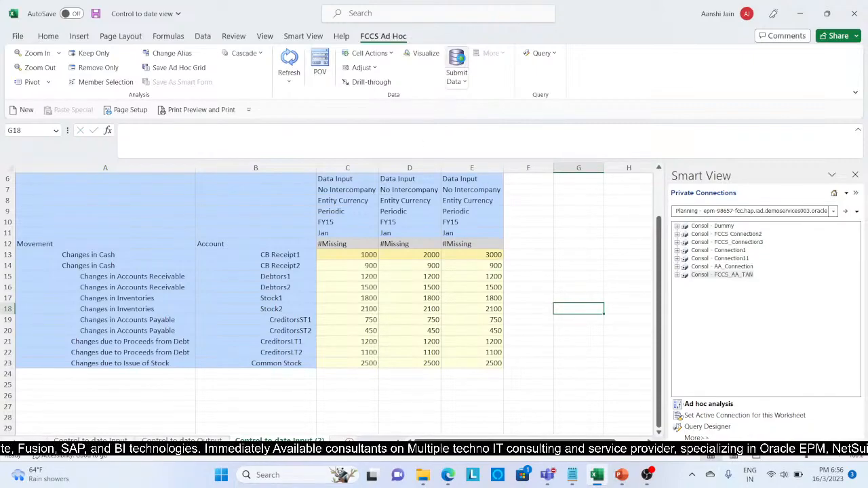
left_click(458, 64)
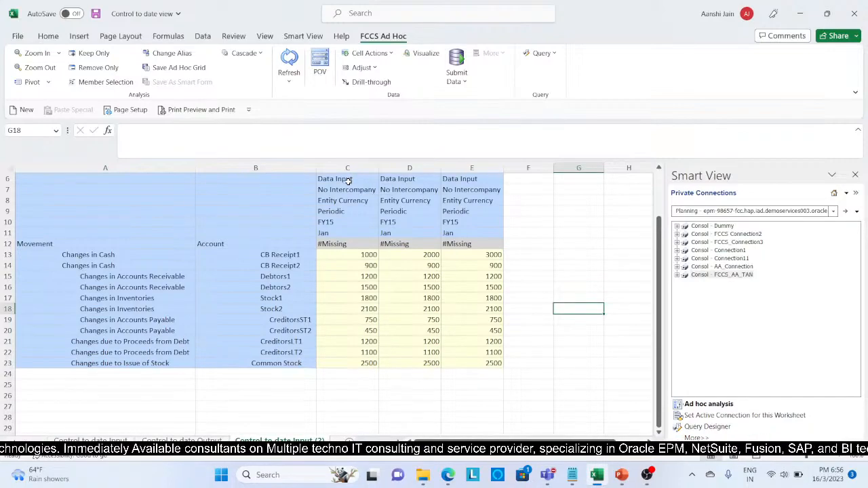
scroll(348, 180, "up", 2)
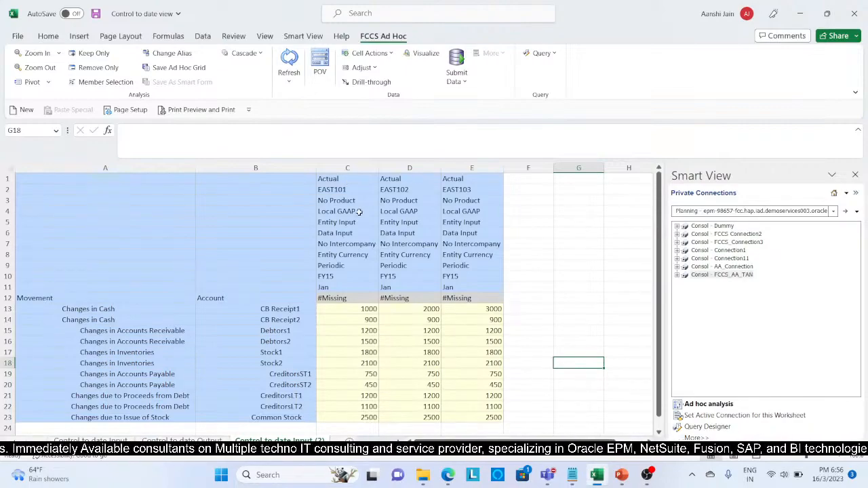
left_click(346, 180)
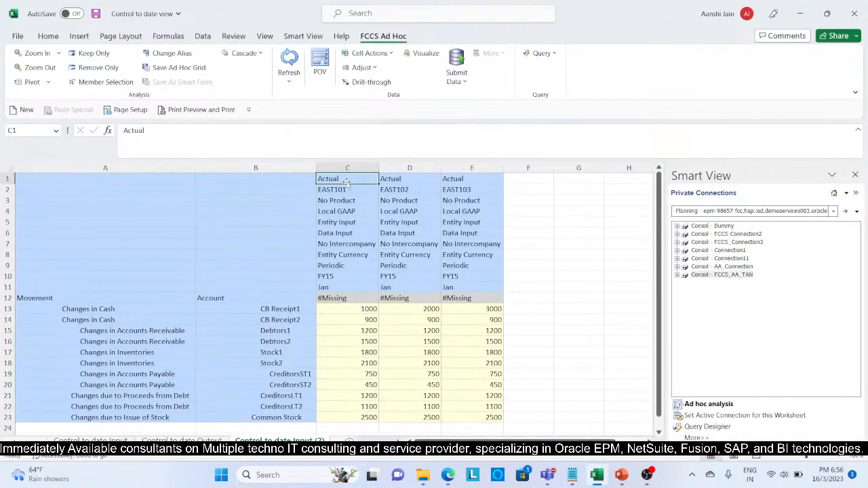
key("shift+Right")
key("shift+Right")
key("shift+Down")
key("shift+Down")
key("shift+Down")
key("shift+Down")
key("shift+Down")
key("shift+Down")
key("shift+Down")
key("shift+Down")
key("shift+Down")
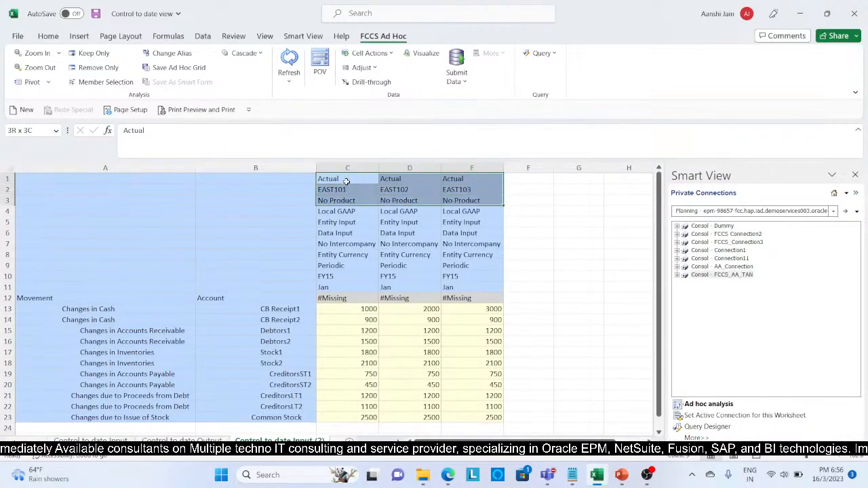
key("shift+Down")
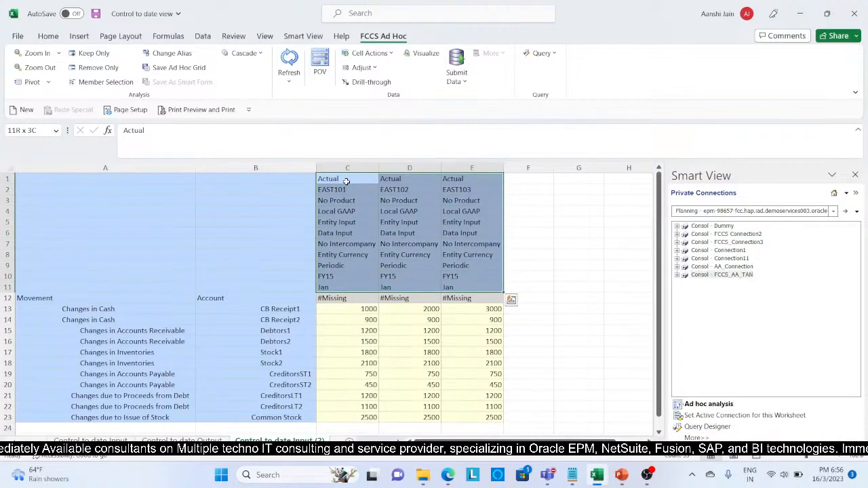
left_click(575, 180)
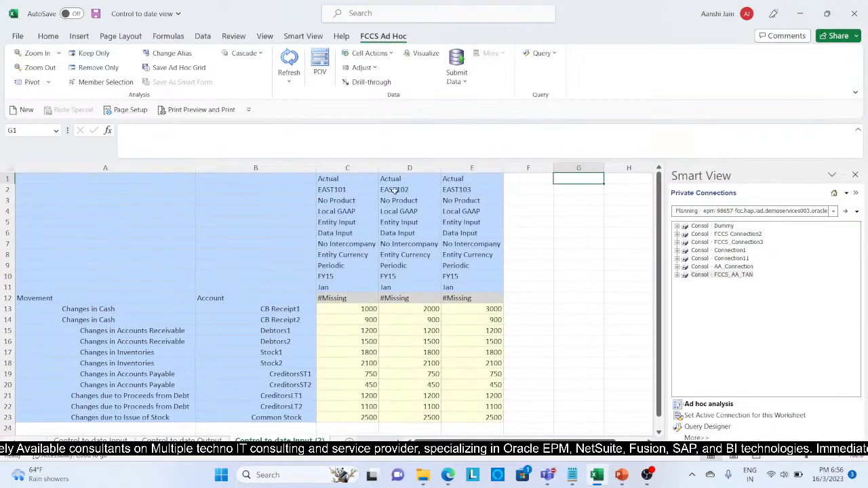
Copy the column header members in C1:E11 and paste them starting at cell G1.
left_click(356, 179)
key("shift+Right")
key("shift+Right")
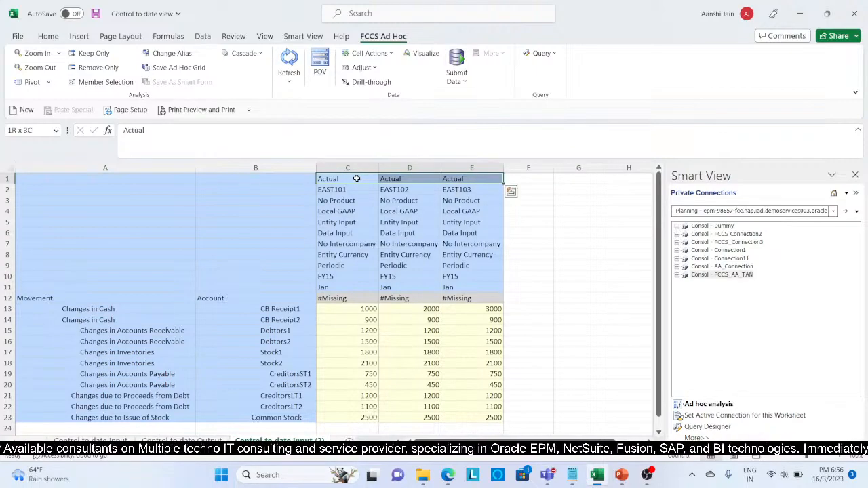
key("shift+Down")
key("shift+Down")
key("shift+Down")
key("shift+Down")
key("shift+Down")
key("shift+Down")
key("shift+Down")
key("shift+Down")
key("shift+Down")
key("shift+Down")
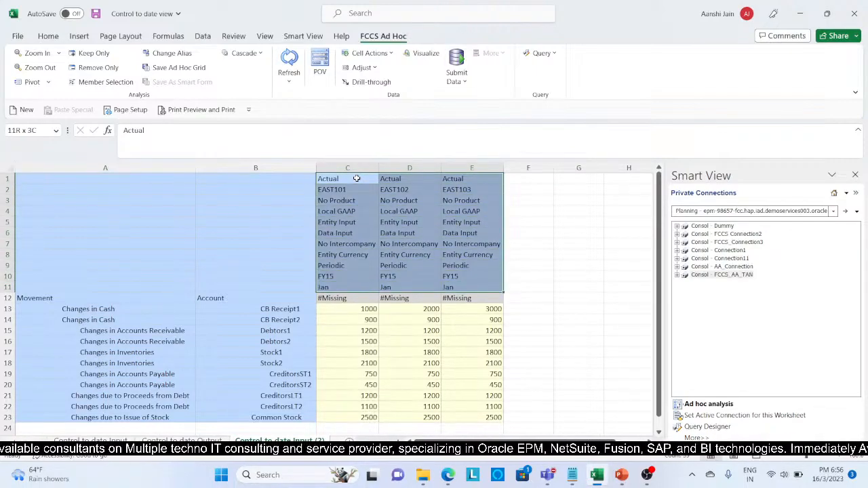
key("ctrl+c")
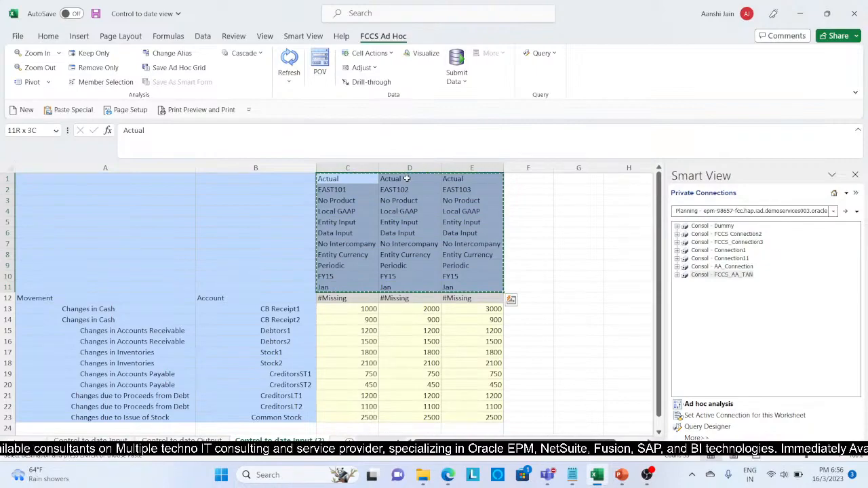
left_click(576, 178)
key("ctrl+v")
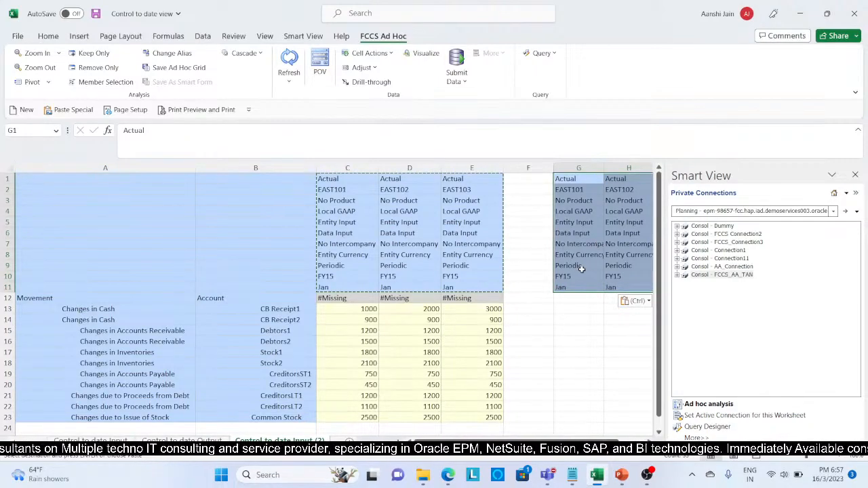
Change the copied headers' view member to QTD in H9 and YTD in I9, and refresh the ad hoc grid.
left_click(581, 269)
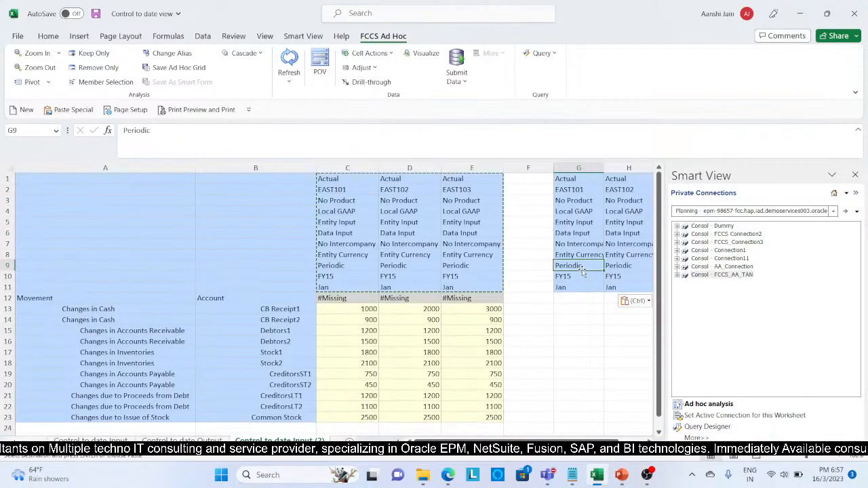
left_click(631, 265)
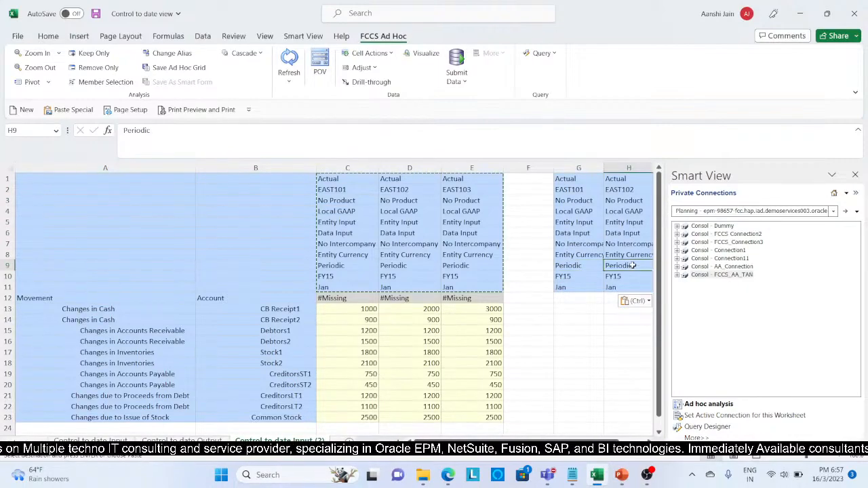
scroll(633, 266, "right", 1)
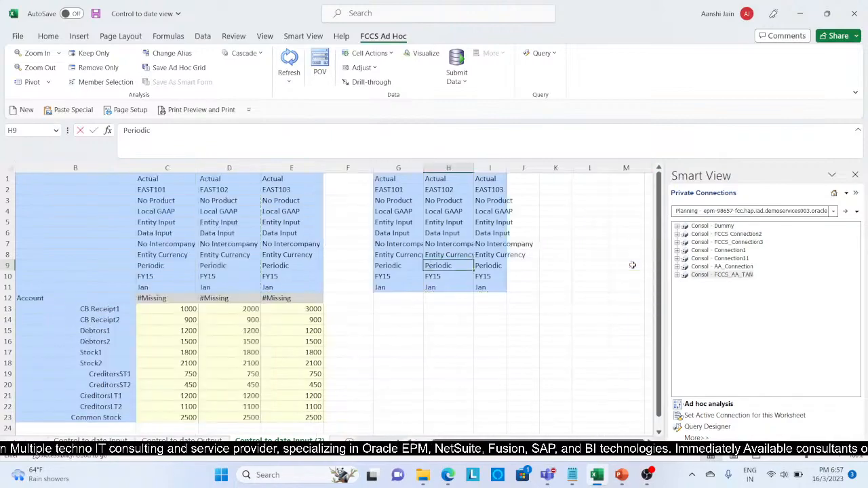
type("QT")
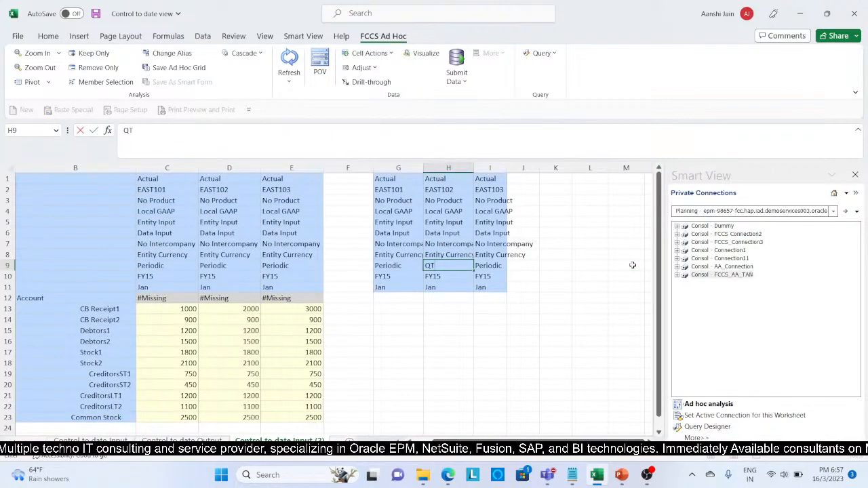
type("D")
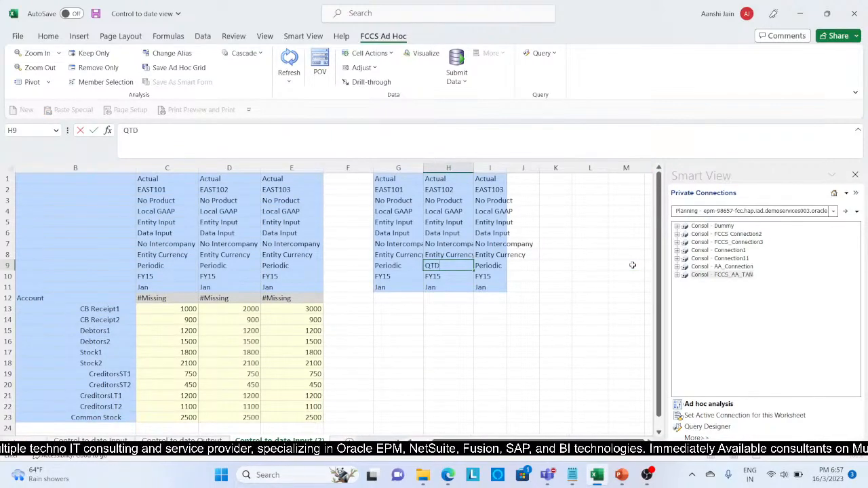
key("Tab")
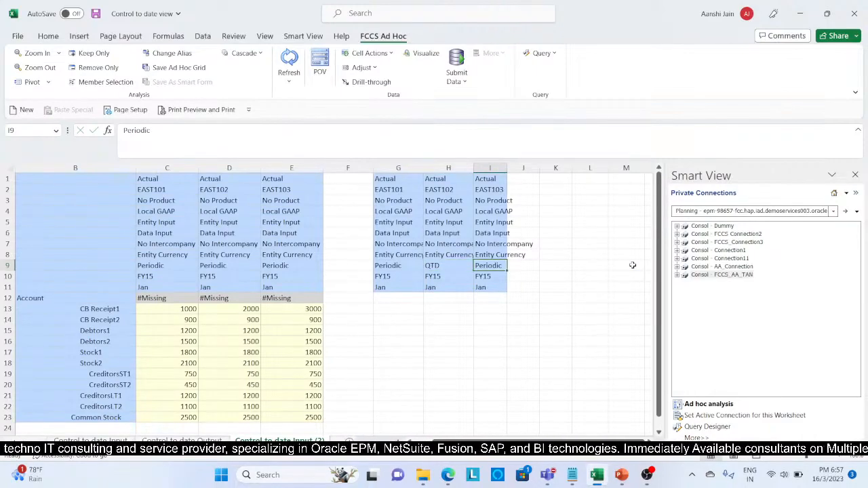
type("YTD")
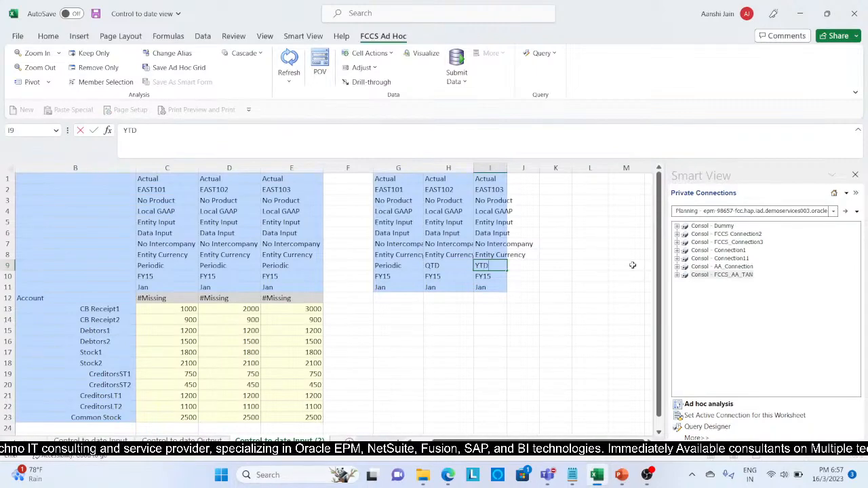
key("Return")
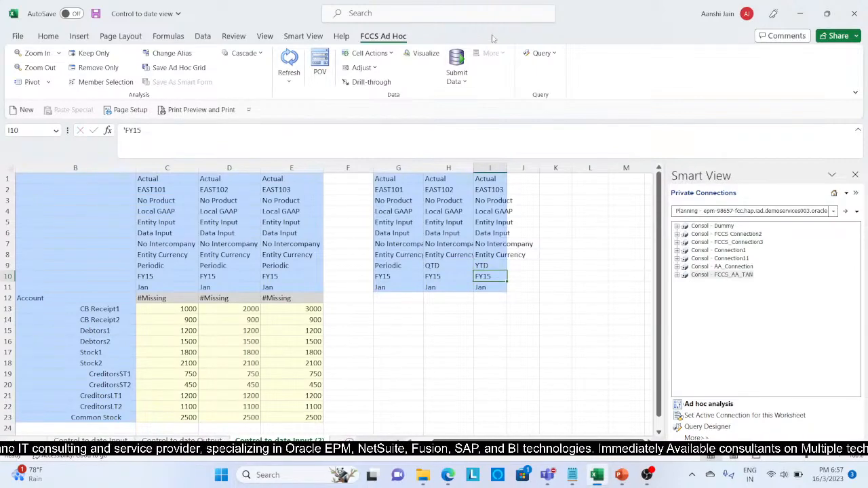
left_click(289, 61)
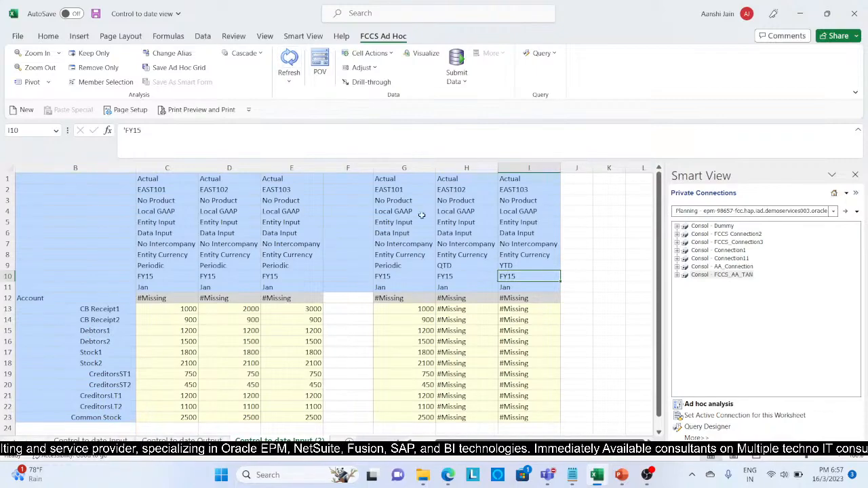
Examine the data under the Periodic, QTD and YTD columns of the refreshed grid.
left_click(467, 269)
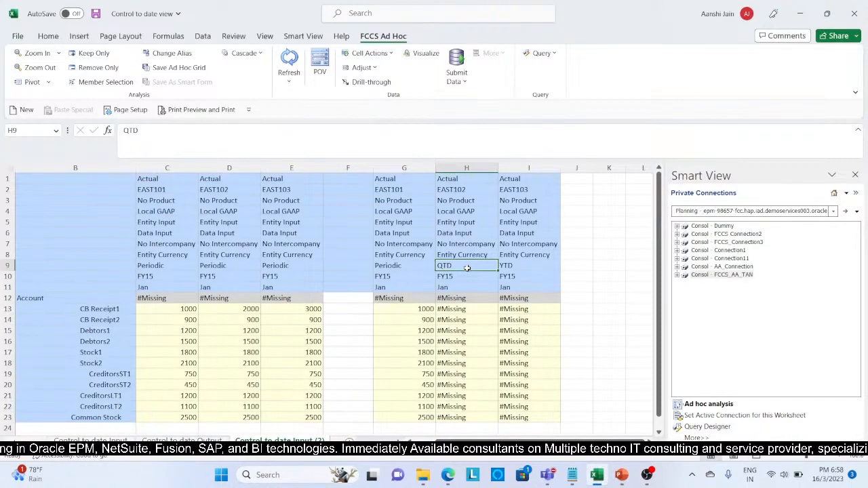
left_click(424, 289)
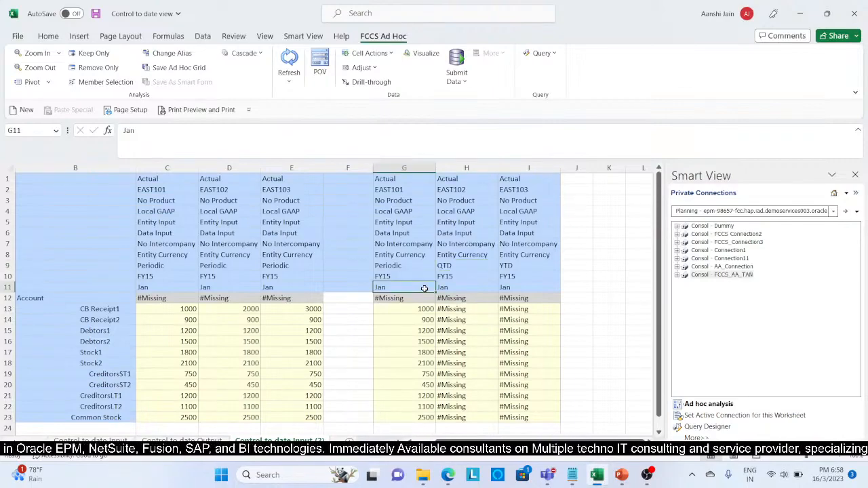
left_click(455, 266)
left_click(503, 267)
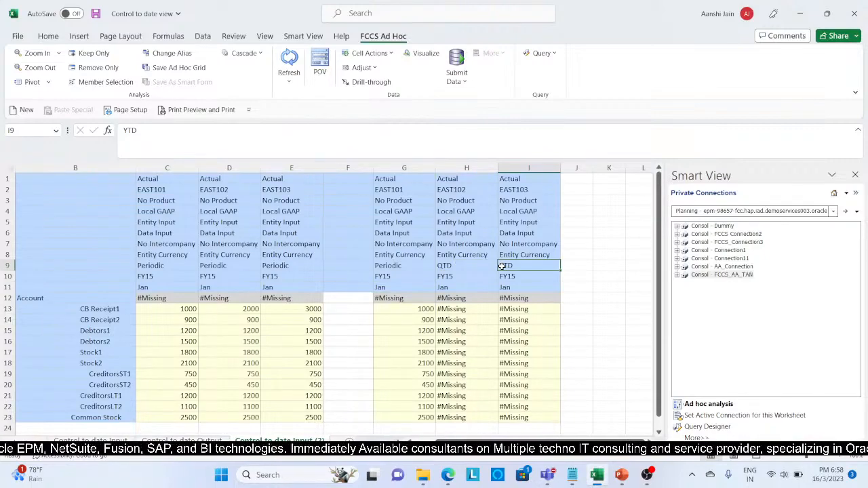
left_click(478, 329)
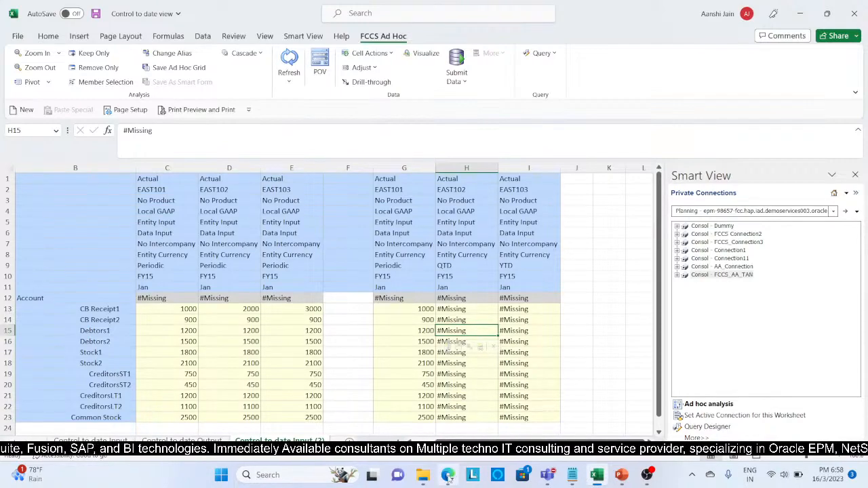
Switch to the Oracle FCCS application in the browser and open the launch prompts of the Update View Calculations rule.
mouse_move(449, 478)
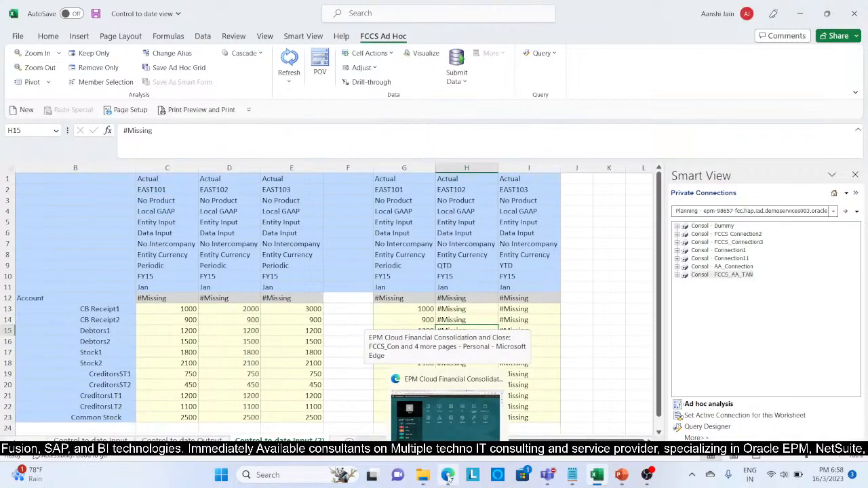
left_click(449, 475)
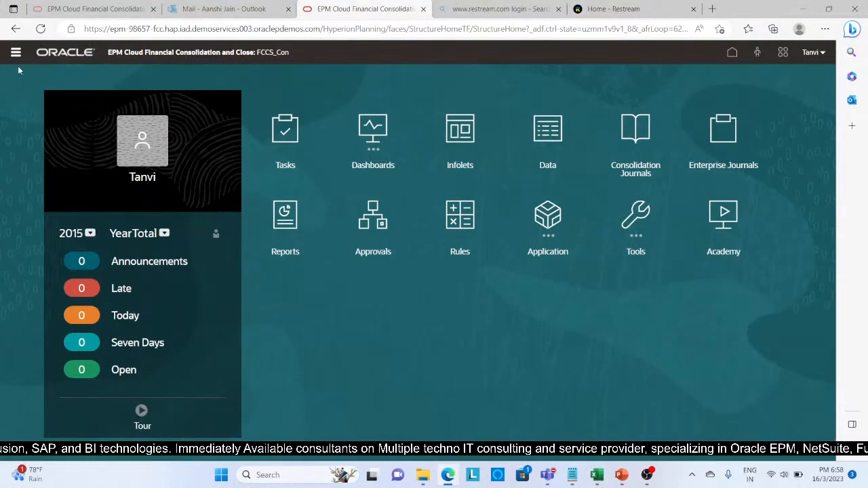
left_click(17, 53)
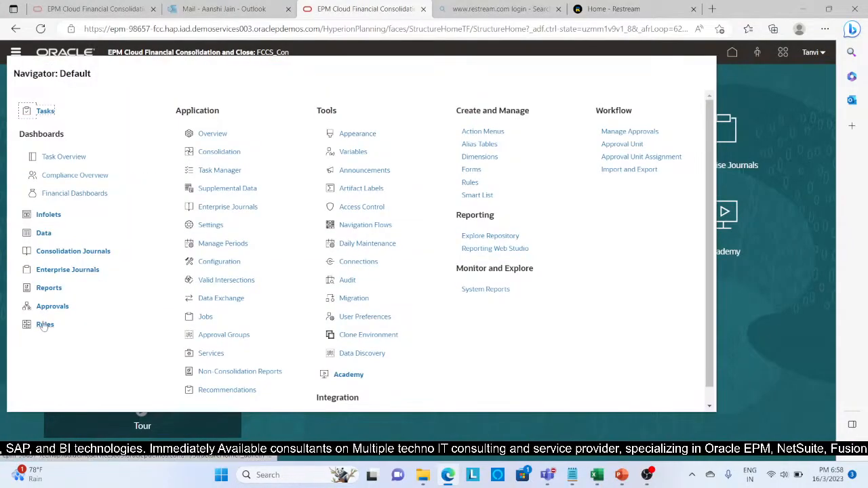
left_click(45, 325)
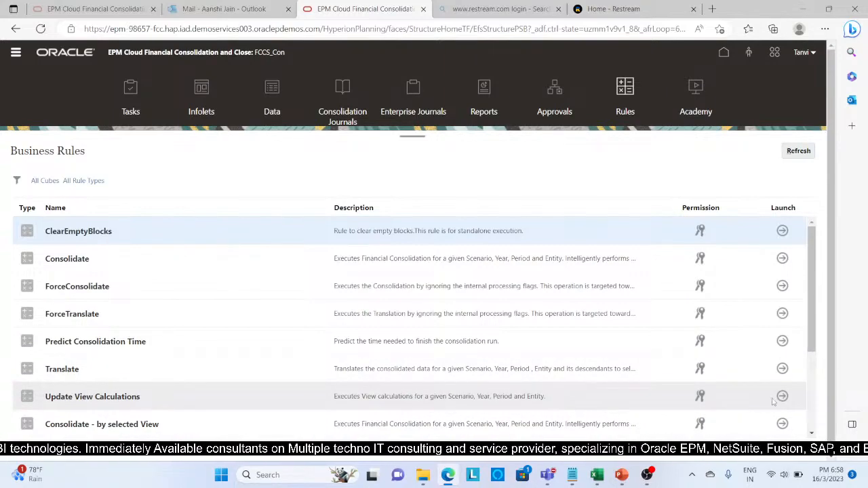
left_click(783, 398)
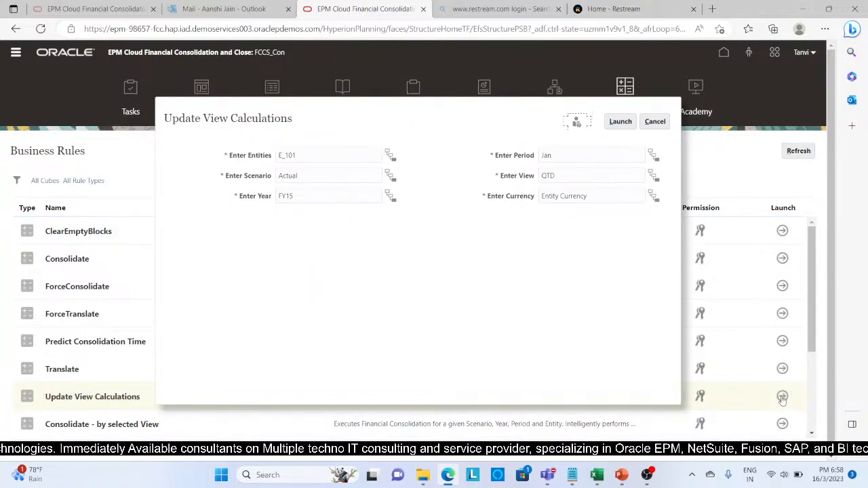
Run Update View Calculations for entity E_102 and view QTD, keeping the other prompts, and dismiss the notice.
left_click(332, 155)
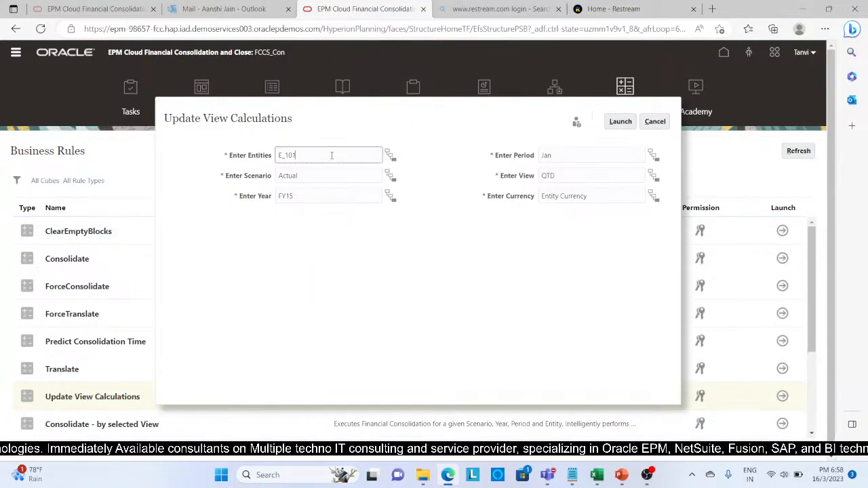
key("Tab")
key("BackSpace")
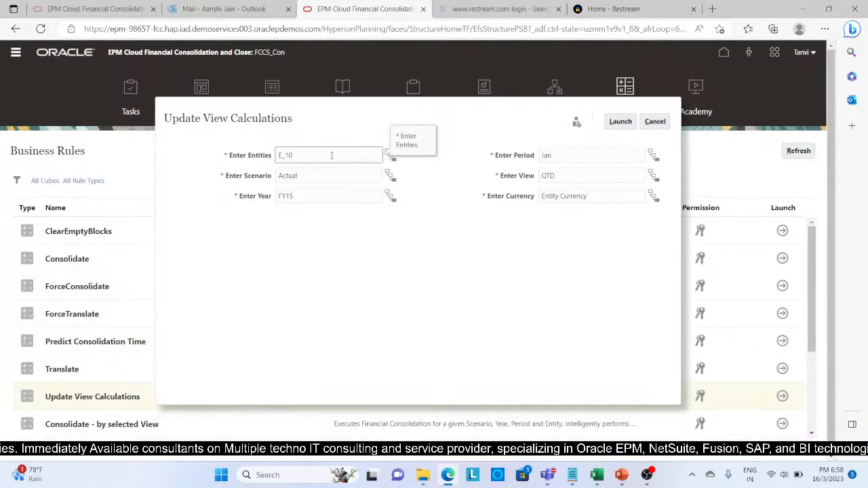
type("2")
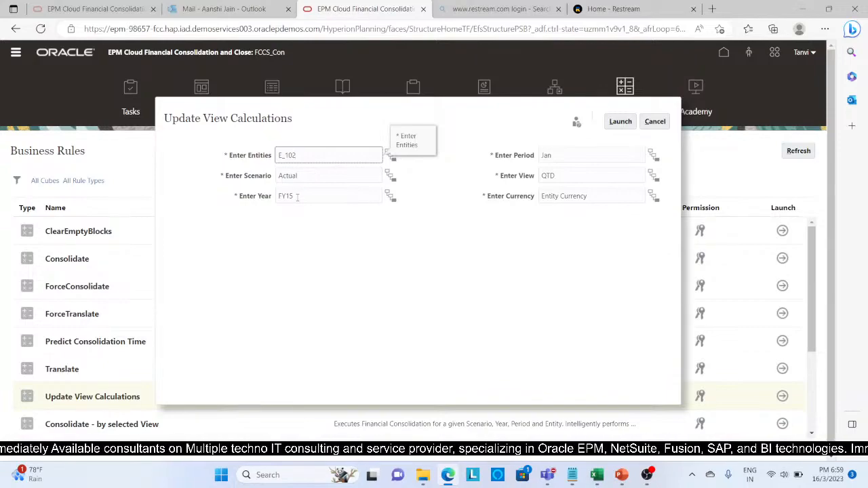
left_click(581, 171)
key("BackSpace")
key("BackSpace")
key("BackSpace")
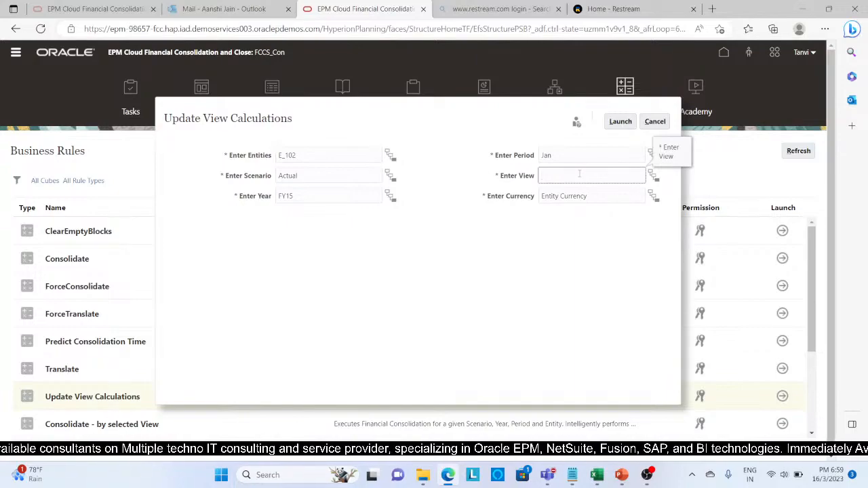
type("QT")
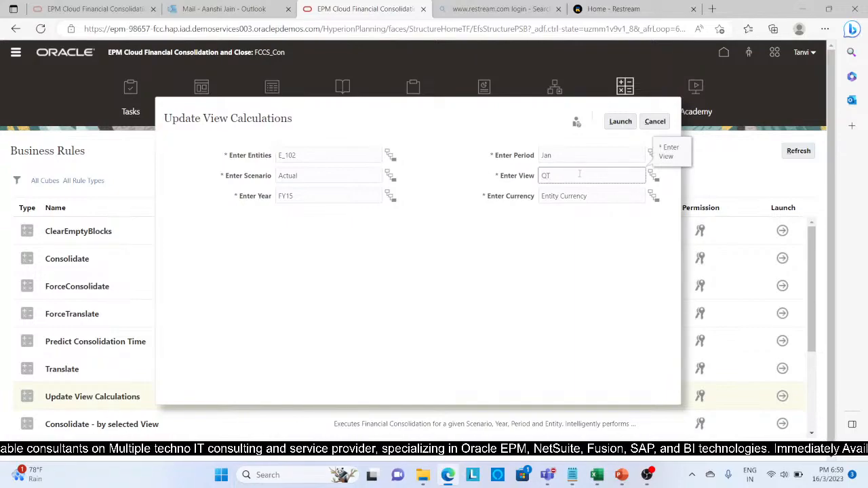
type("D")
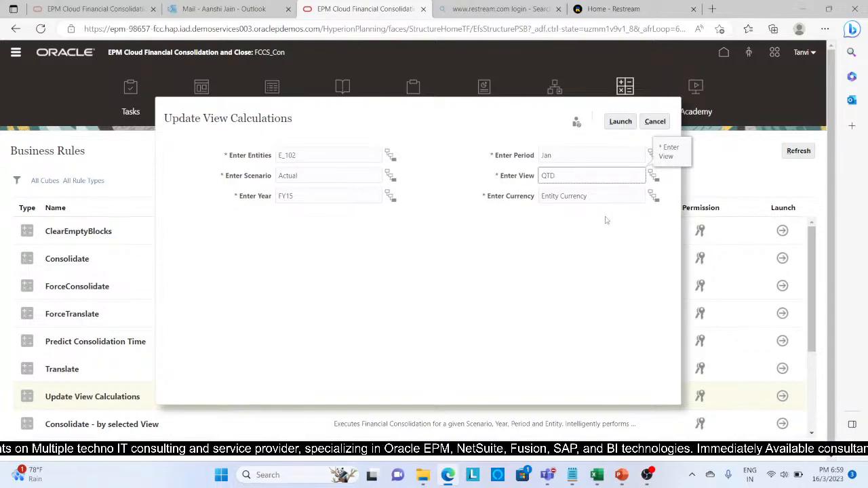
left_click(620, 123)
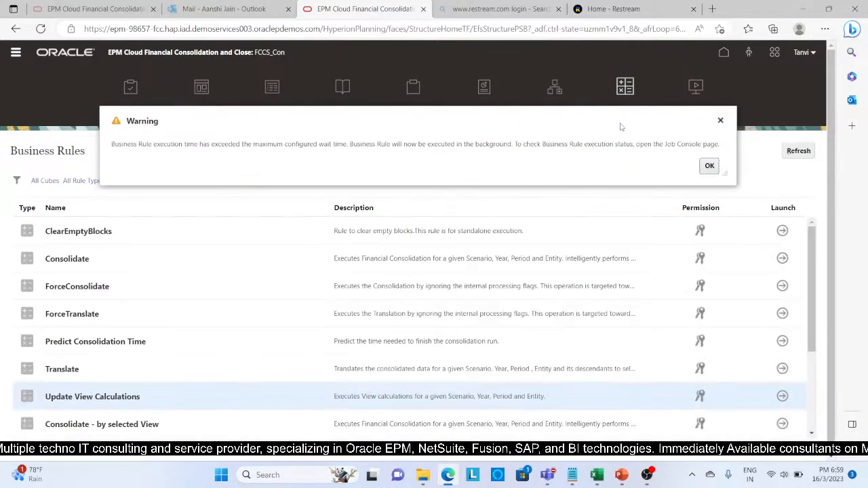
left_click(709, 167)
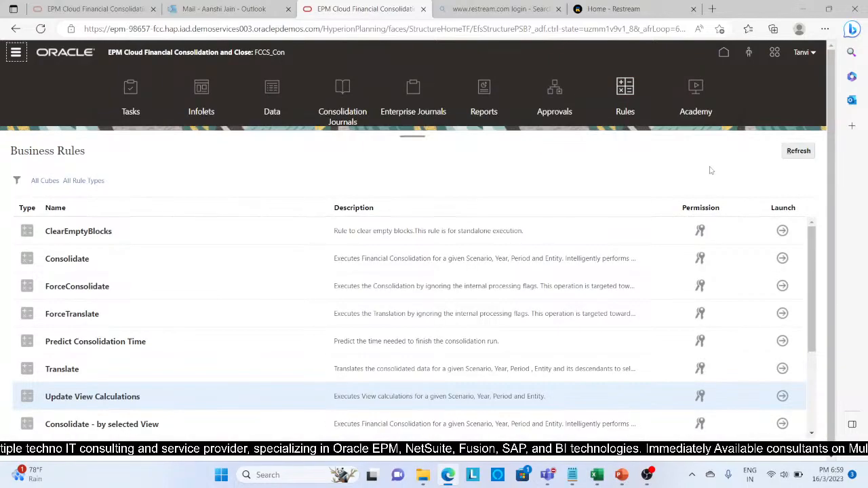
Open the application's Jobs page to check the status of the Update View Calculations run.
left_click(723, 52)
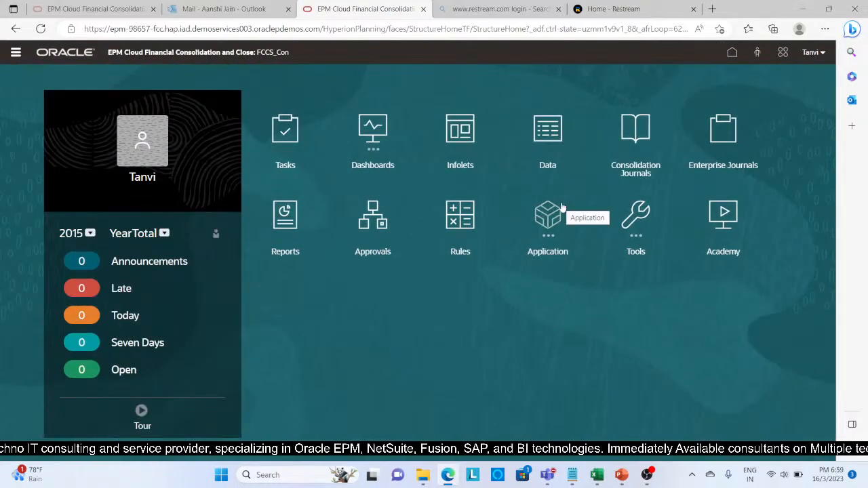
left_click(547, 215)
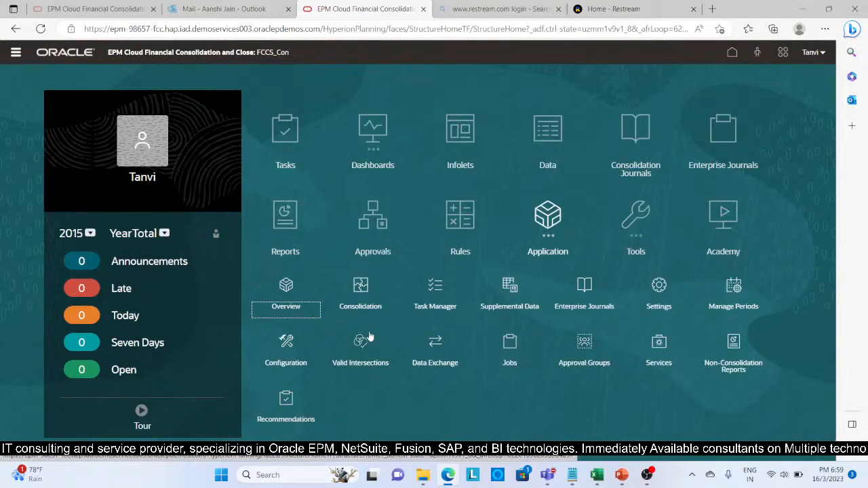
left_click(511, 343)
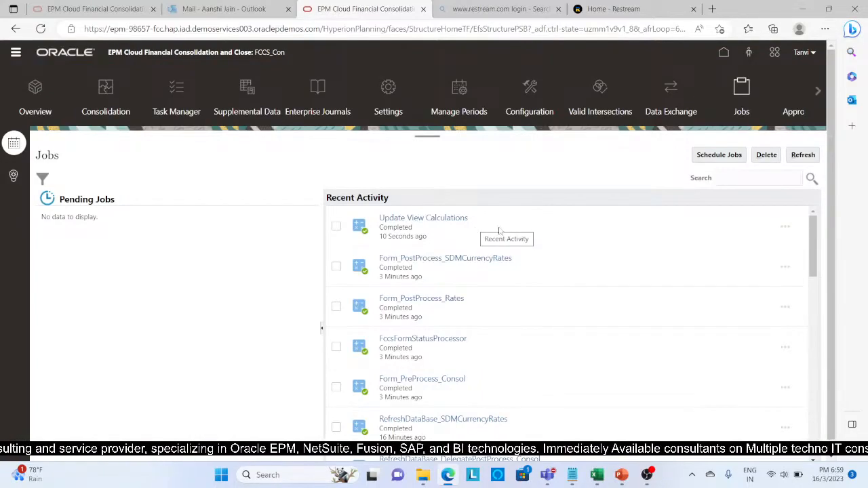
Switch back to the Excel sheet and refresh the ad hoc grid to retrieve the QTD data for EAST102.
left_click(597, 478)
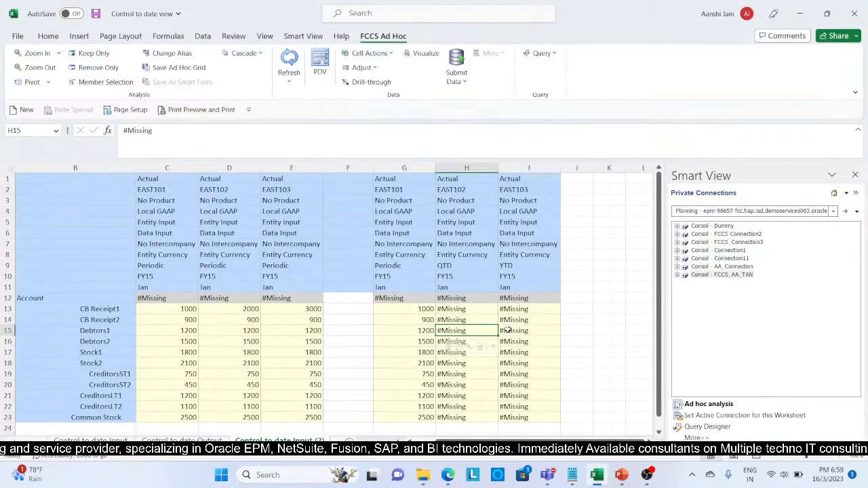
left_click(462, 190)
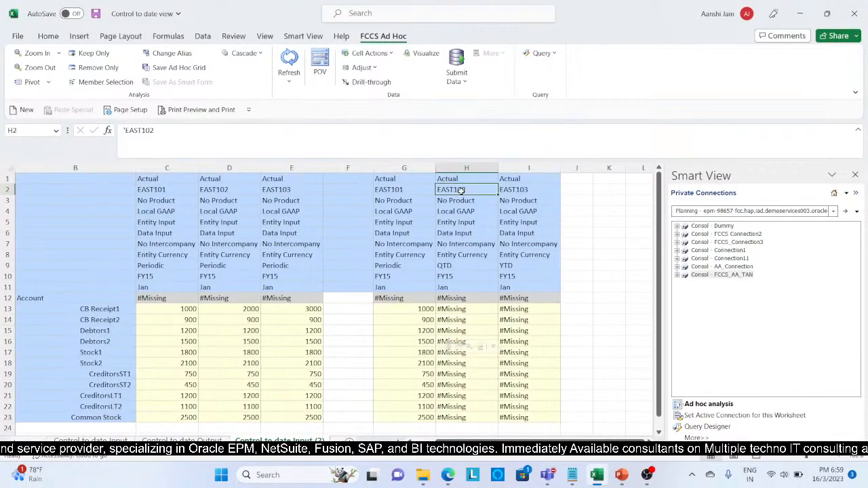
left_click(452, 267)
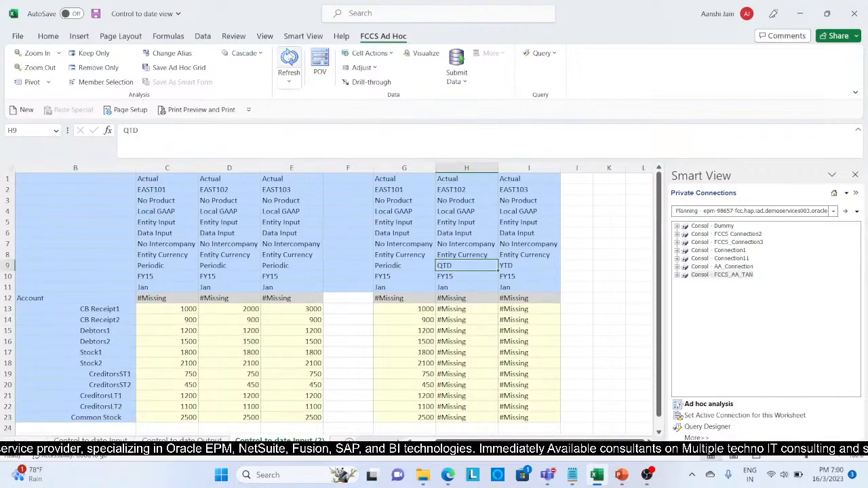
left_click(289, 60)
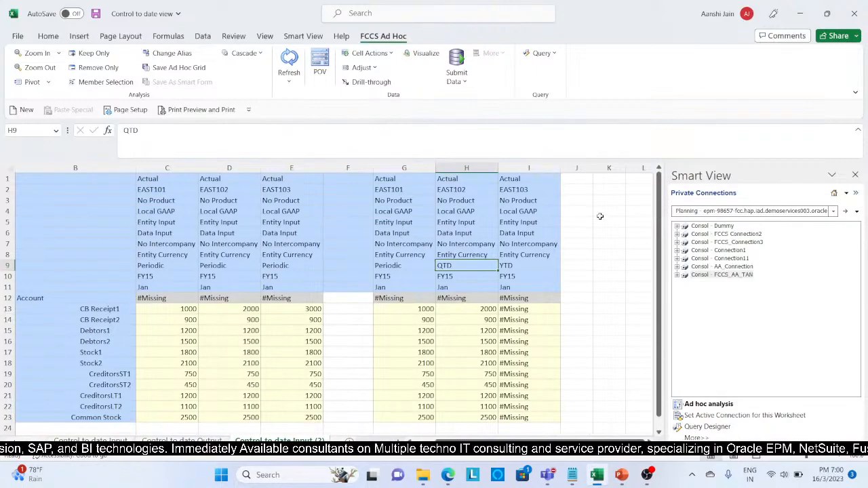
Switch back to the Oracle FCCS application in the browser and open the launch prompts of the Update View Calculations rule.
left_click(524, 266)
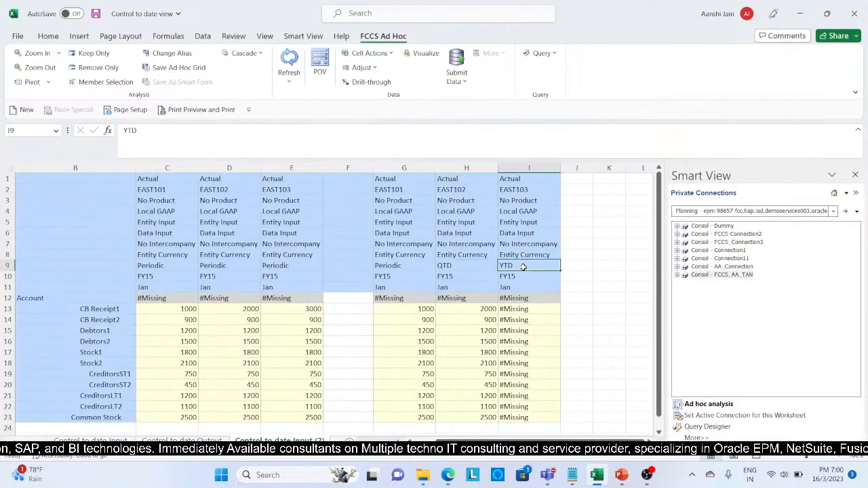
left_click(446, 474)
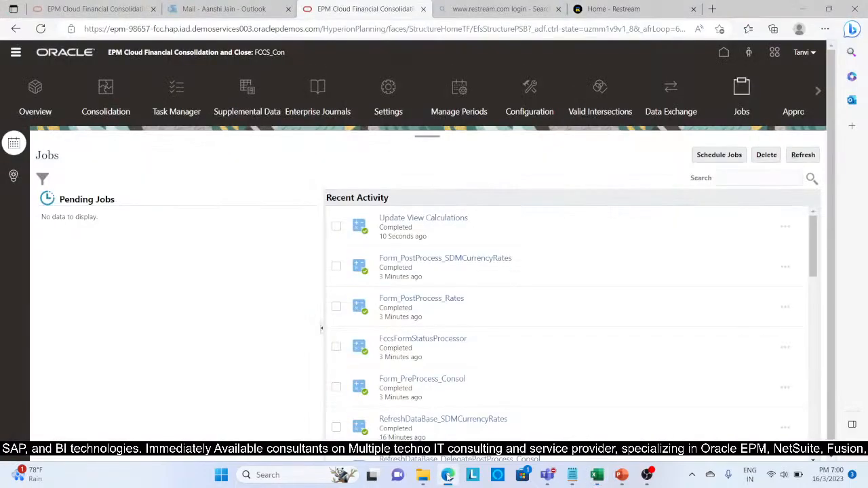
left_click(723, 54)
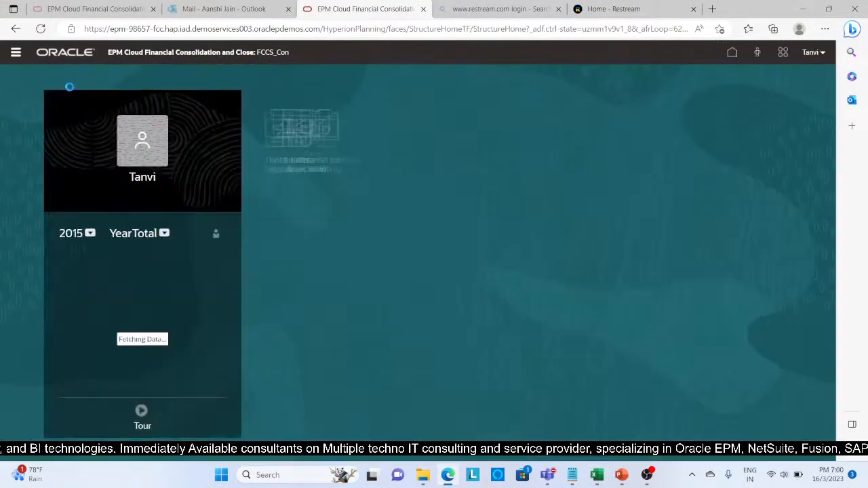
left_click(16, 53)
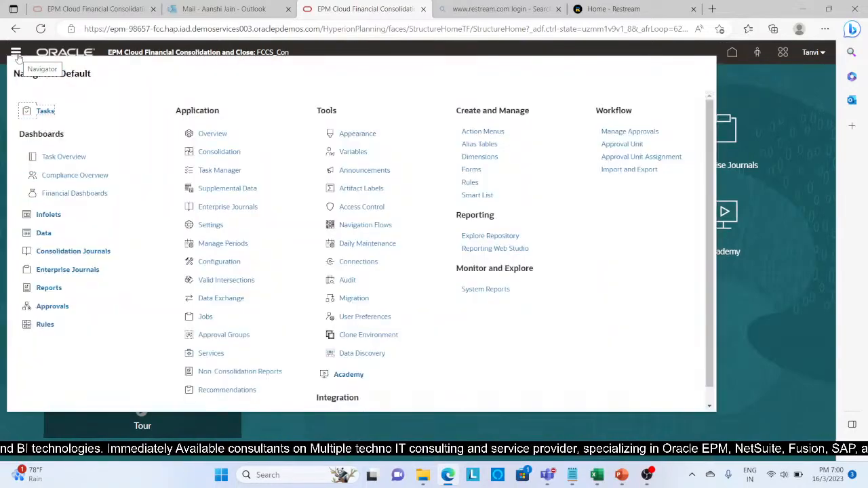
left_click(45, 324)
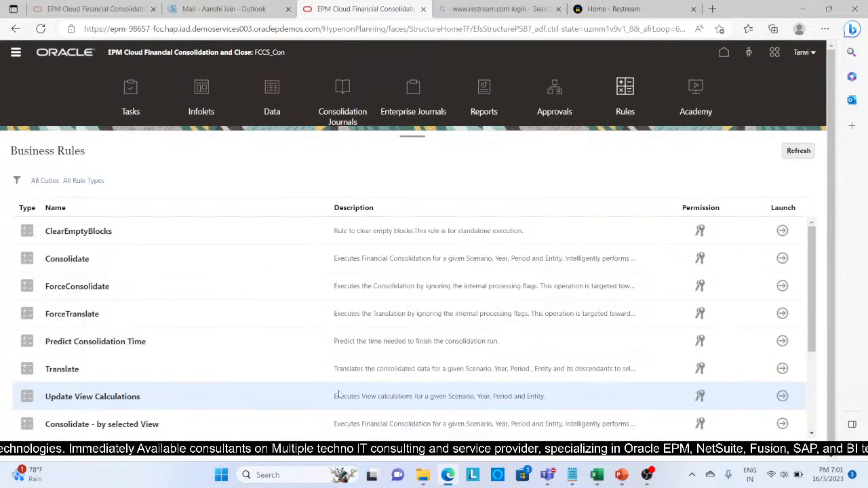
left_click(783, 398)
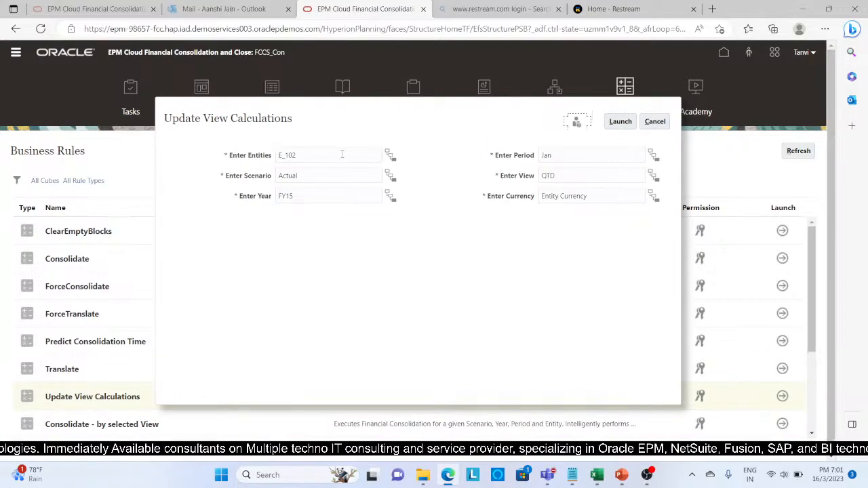
Run Update View Calculations for entity E_103 and view YTD, keeping the other prompts, and dismiss the notice.
left_click(343, 153)
key("BackSpace")
type("3")
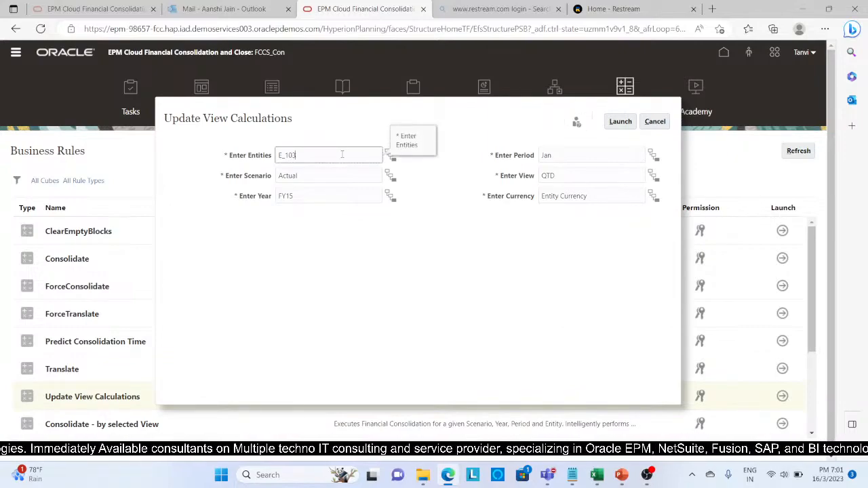
left_click(597, 175)
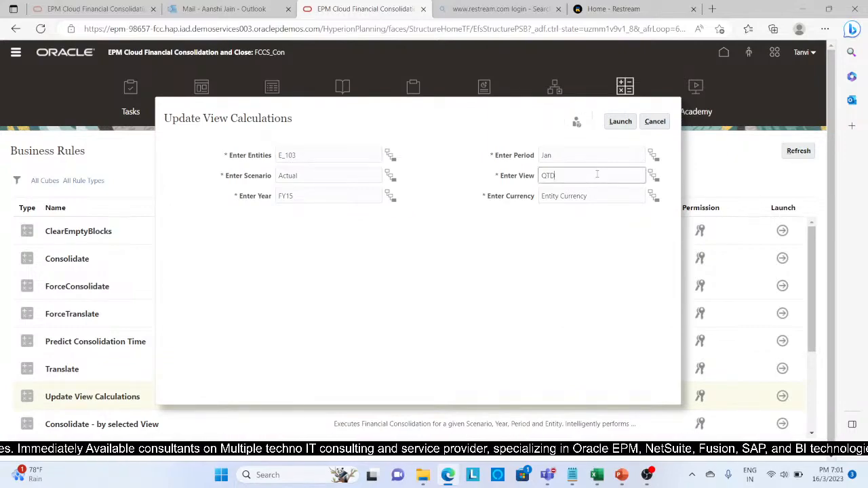
key("BackSpace")
key("BackSpace")
key("BackSpace")
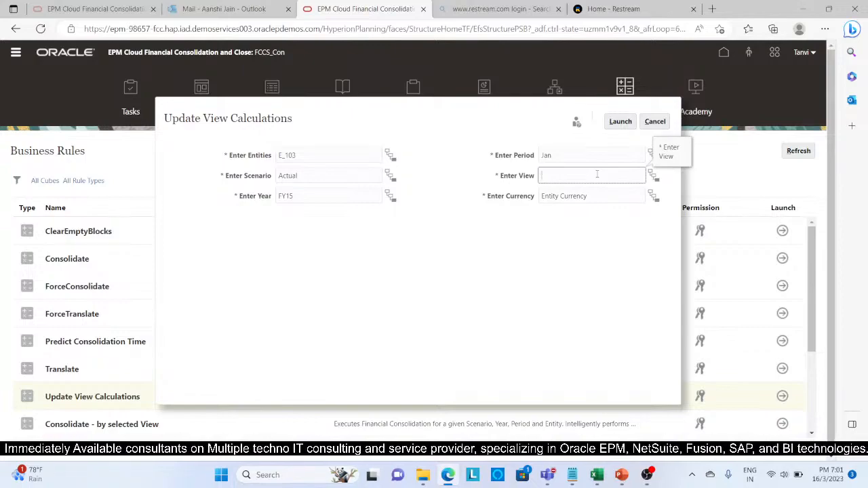
type("YTD")
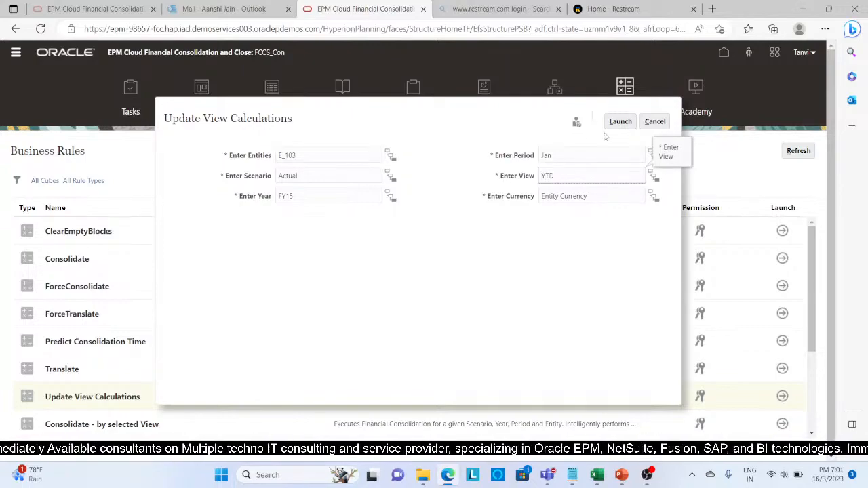
left_click(621, 121)
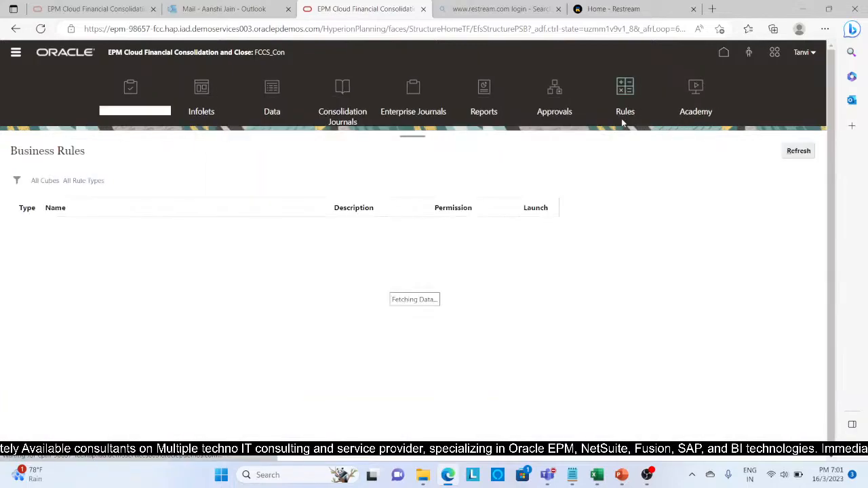
left_click(707, 171)
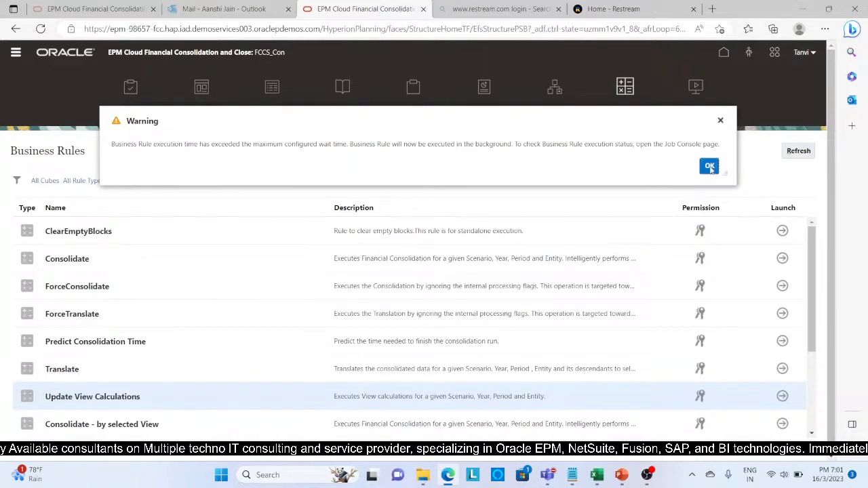
Open the application's Jobs page to check the status of the E_103 Update View Calculations run.
left_click(724, 54)
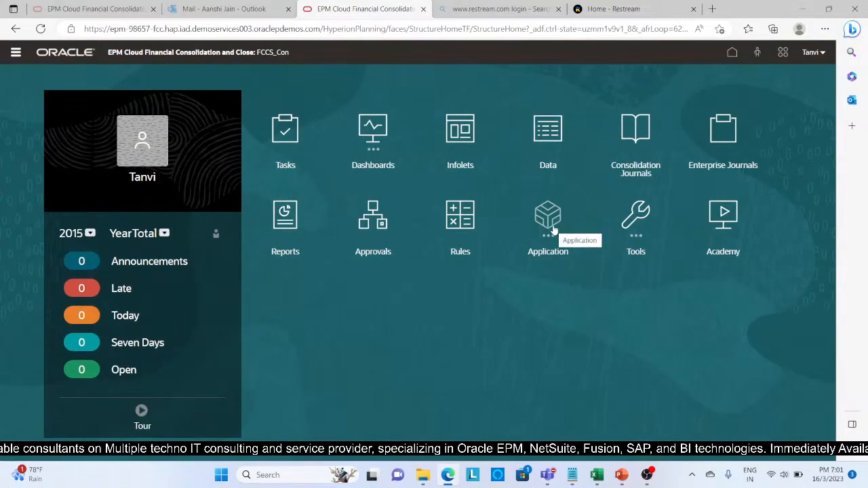
left_click(551, 227)
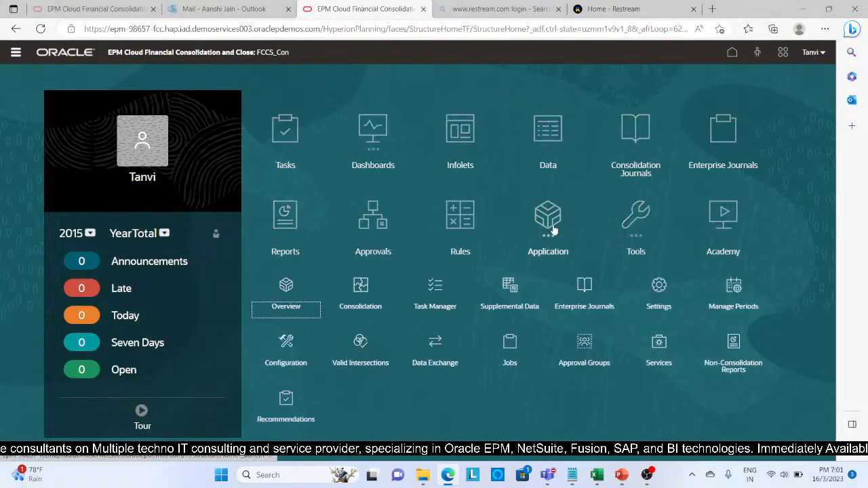
left_click(510, 349)
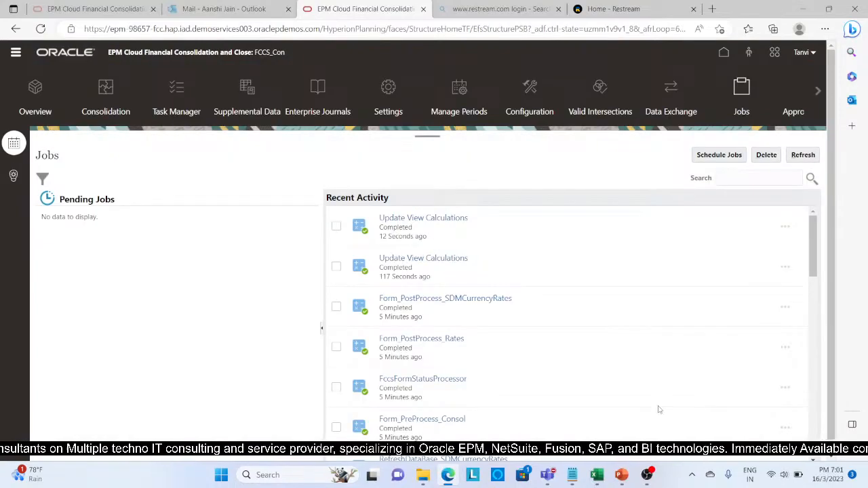
Switch to the Excel sheet and refresh the ad hoc grid to retrieve the YTD data for EAST103.
left_click(597, 475)
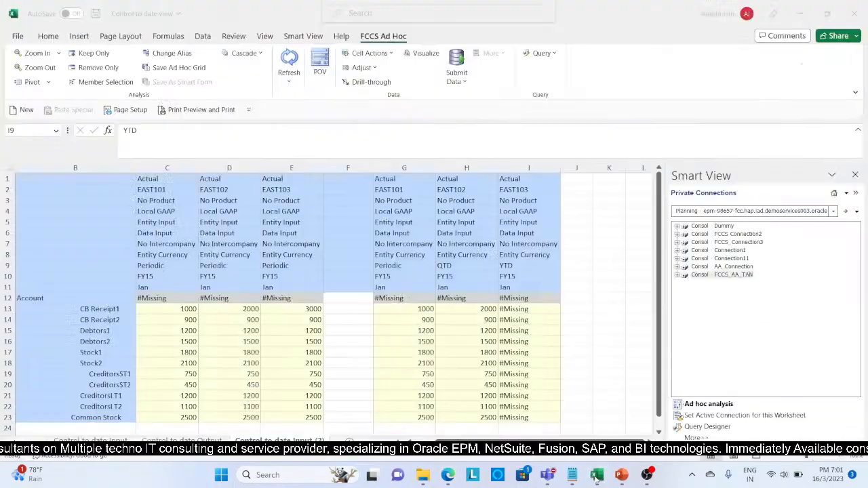
left_click(403, 363)
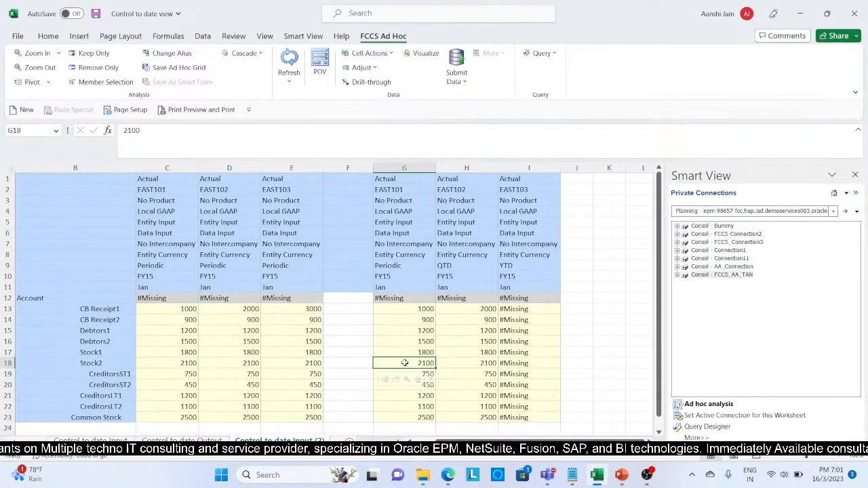
left_click(289, 62)
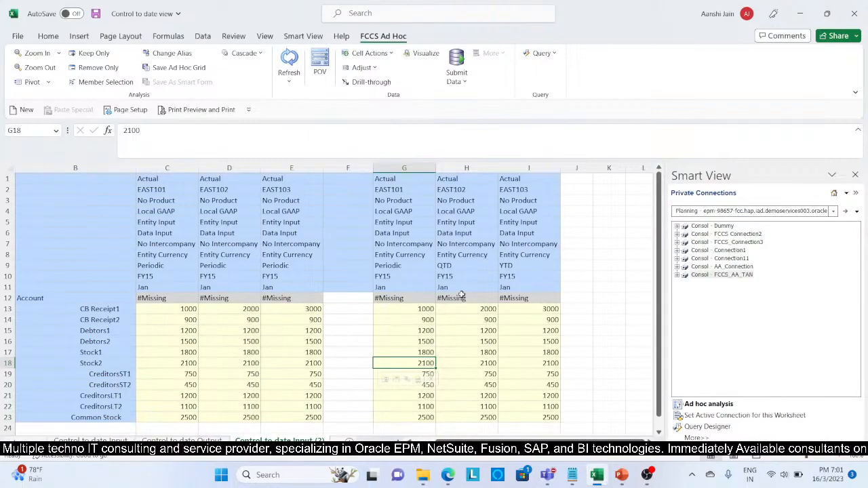
Compare the CB Receipt1 amounts and view members across the Periodic, QTD and YTD columns for EAST101, EAST102 and EAST103.
left_click(418, 307)
key("Right")
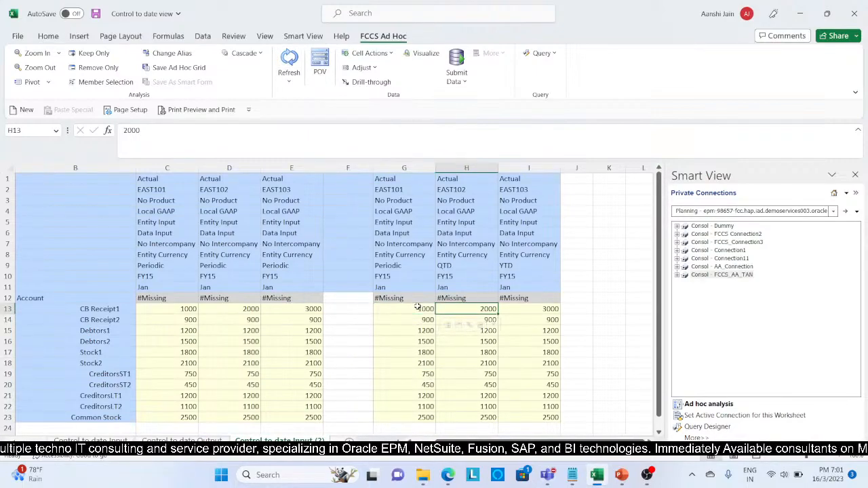
key("Right")
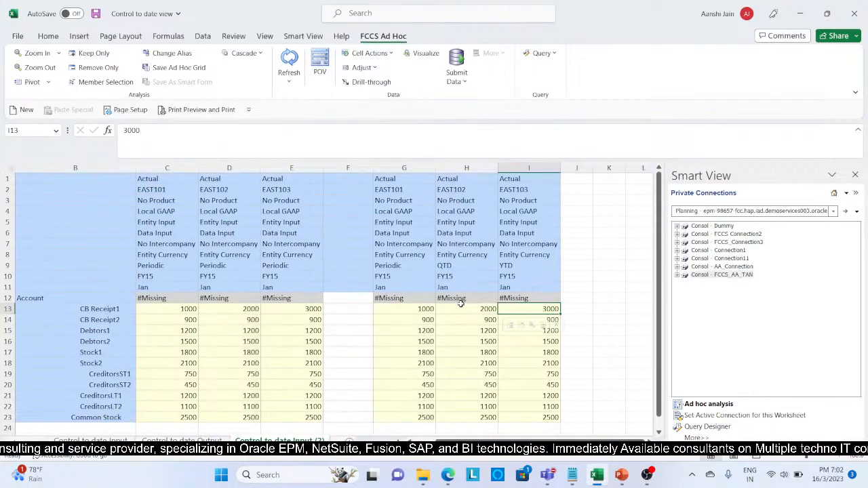
left_click(408, 307)
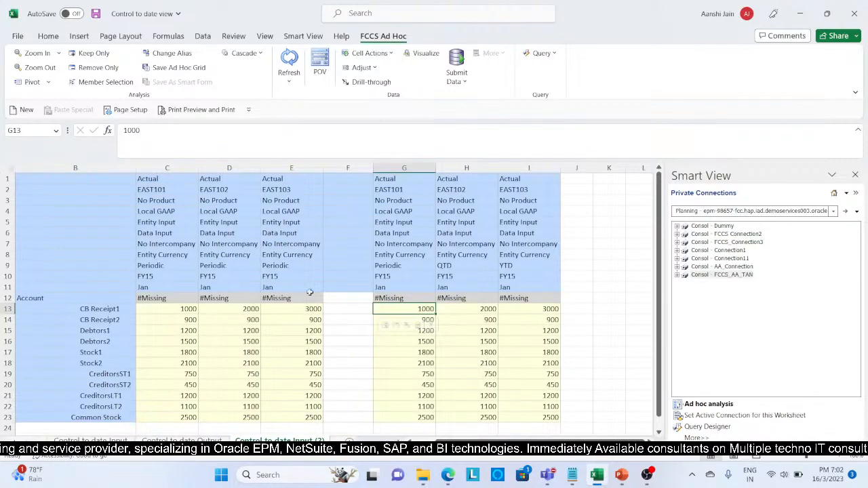
left_click(461, 265)
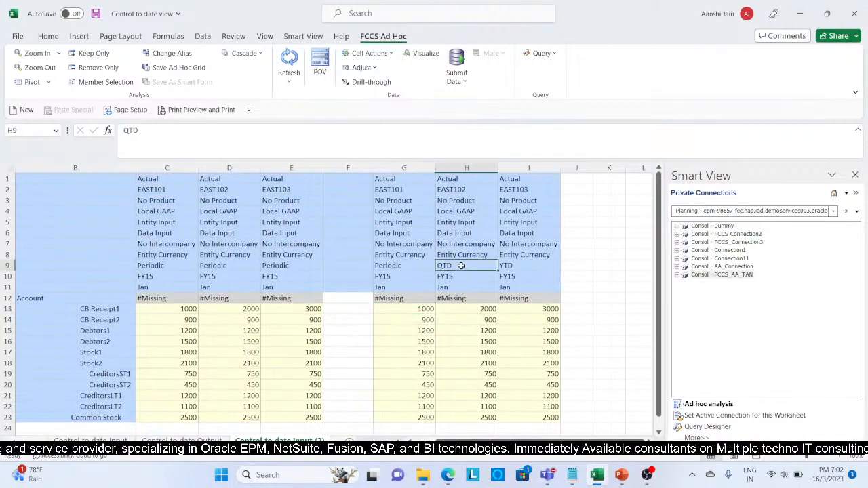
key("Right")
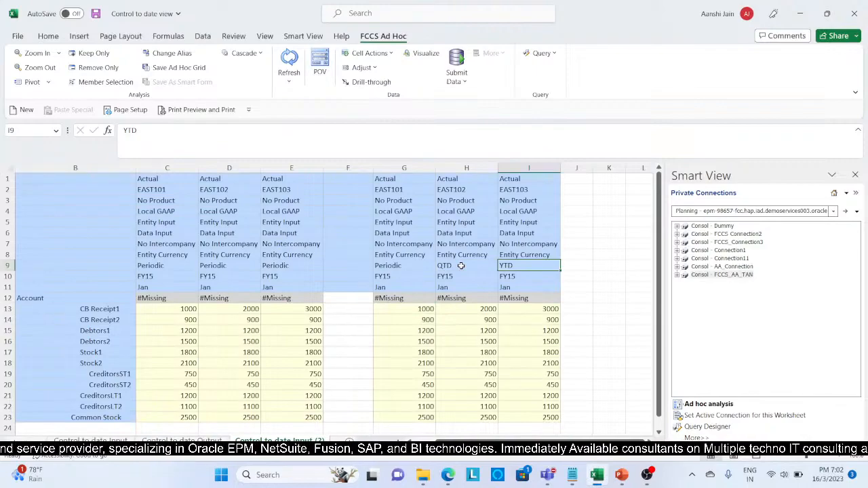